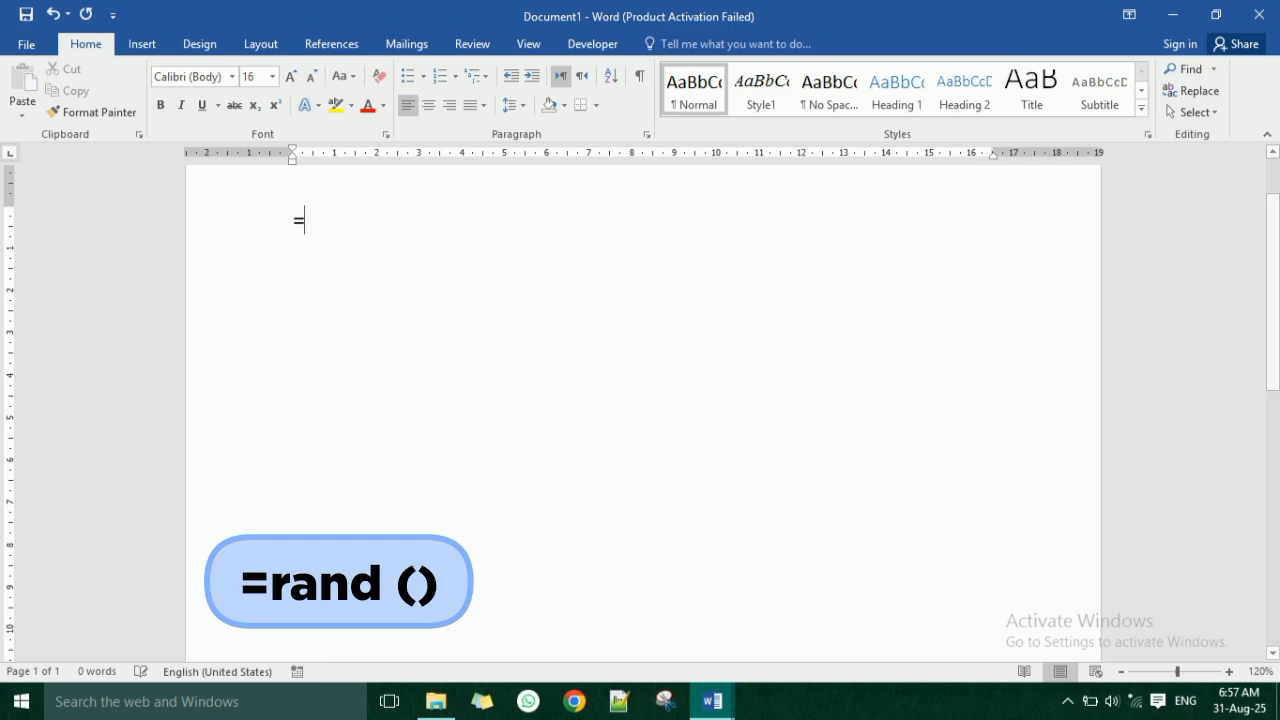
Generate sample paragraphs in the blank document with the formula =rand().
type("rand(")
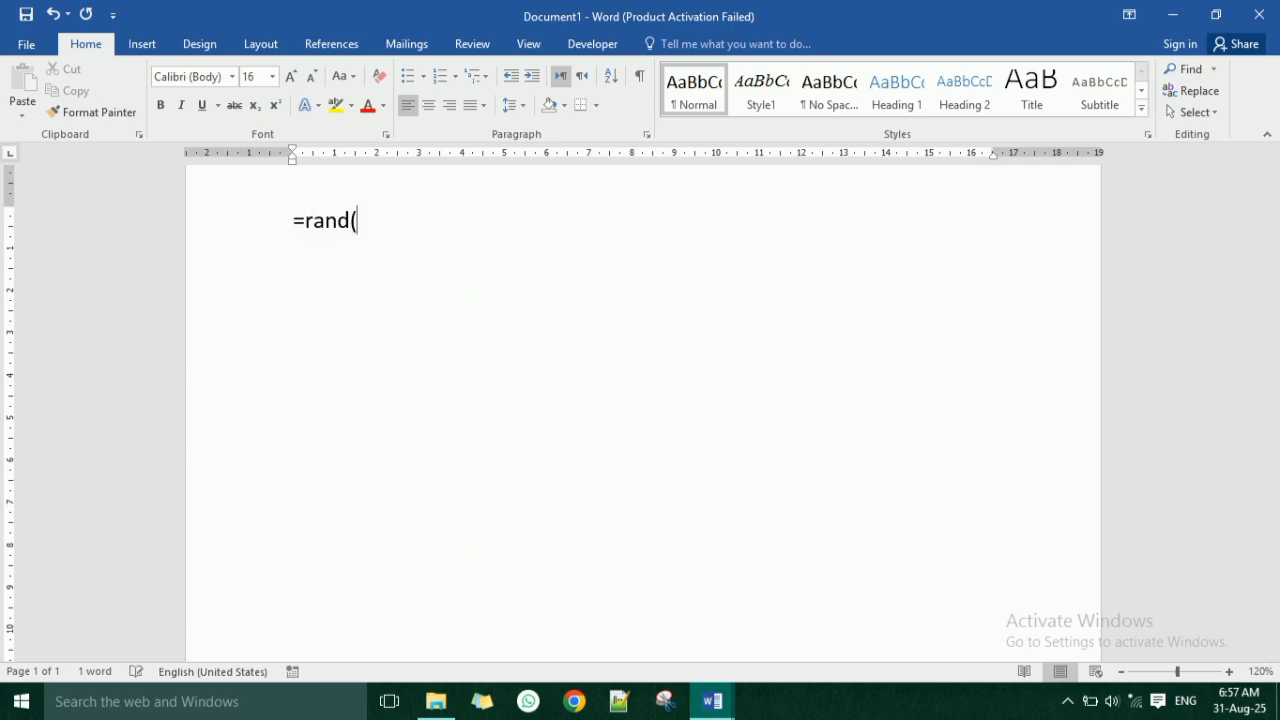
type(")")
key("Return")
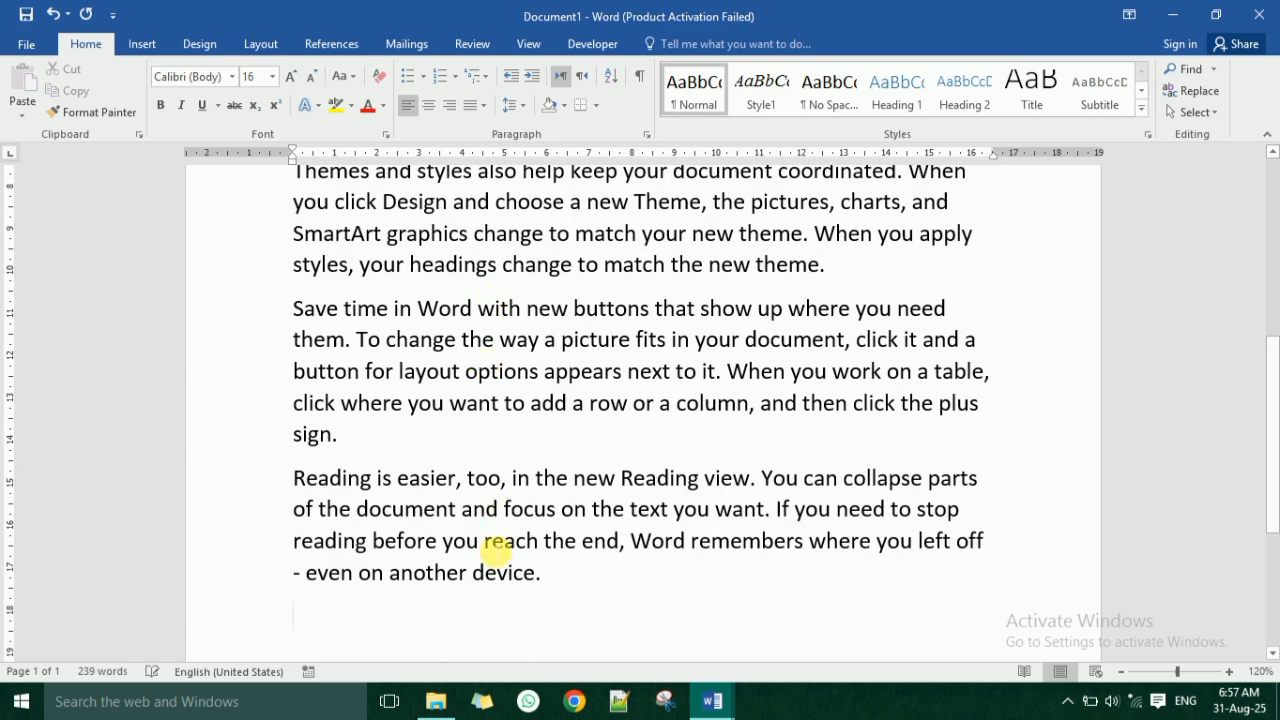
Delete the last sample paragraph, which begins with "Reading is easier", and the empty line it leaves.
left_click_drag(550, 582, 316, 454)
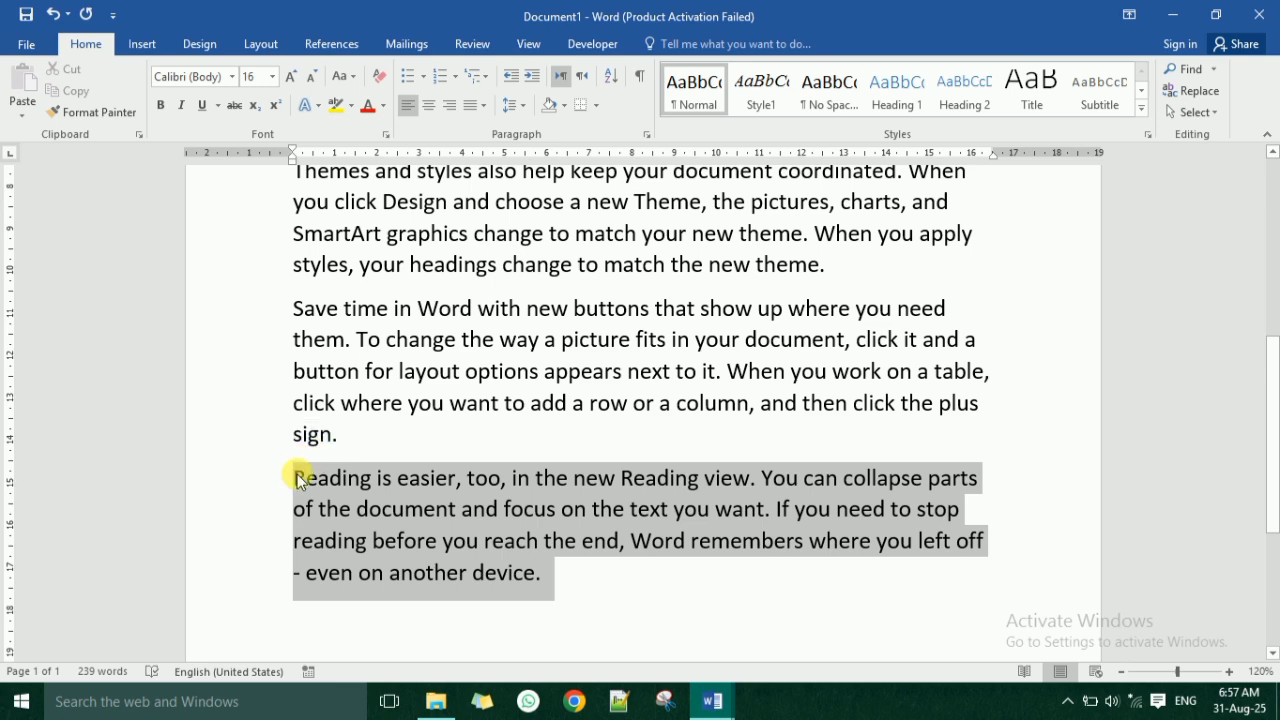
key("Delete")
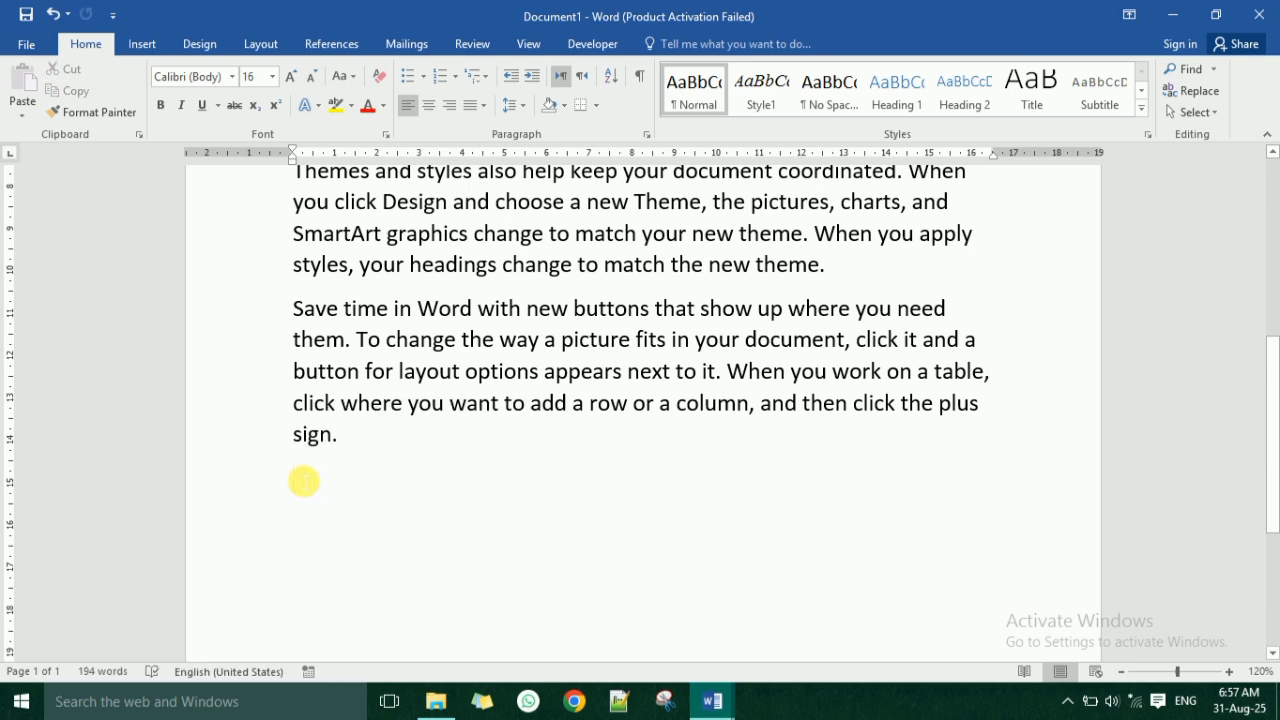
key("BackSpace")
Apply the No Spacing style to the entire document text.
scroll(334, 503, "up", 3)
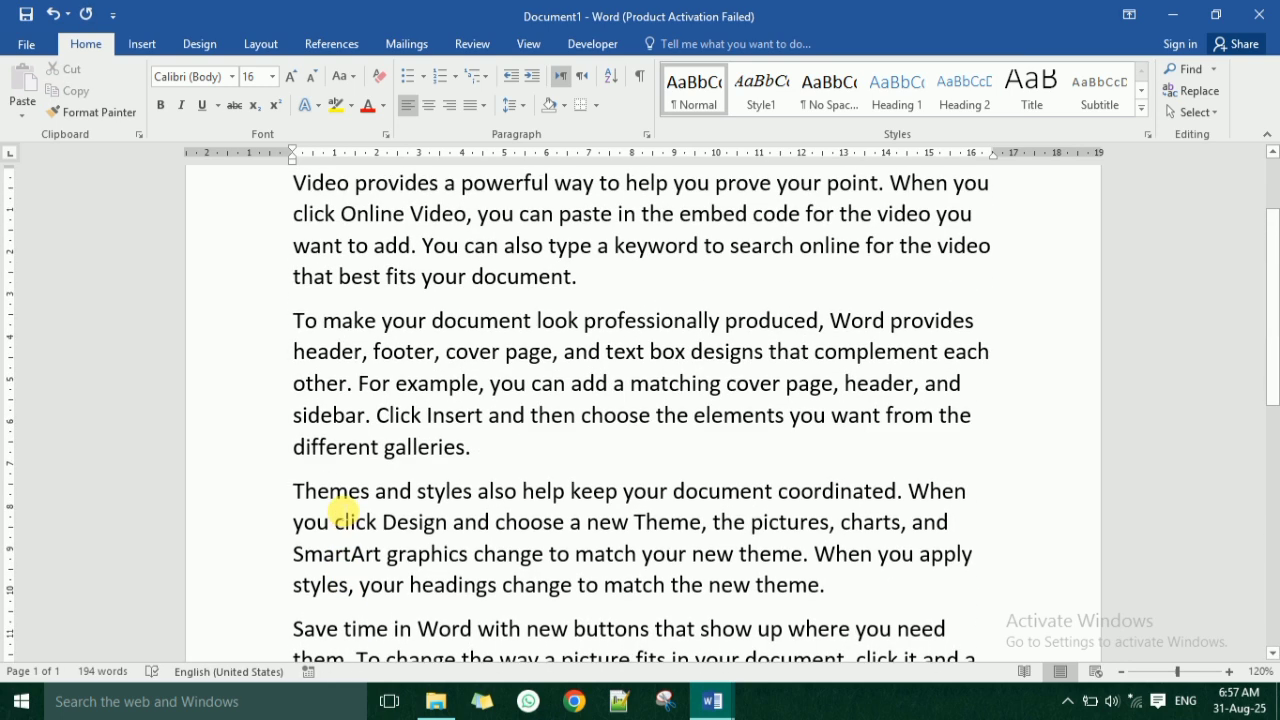
scroll(334, 512, "up", 2)
left_click(1124, 674)
left_click(1124, 674)
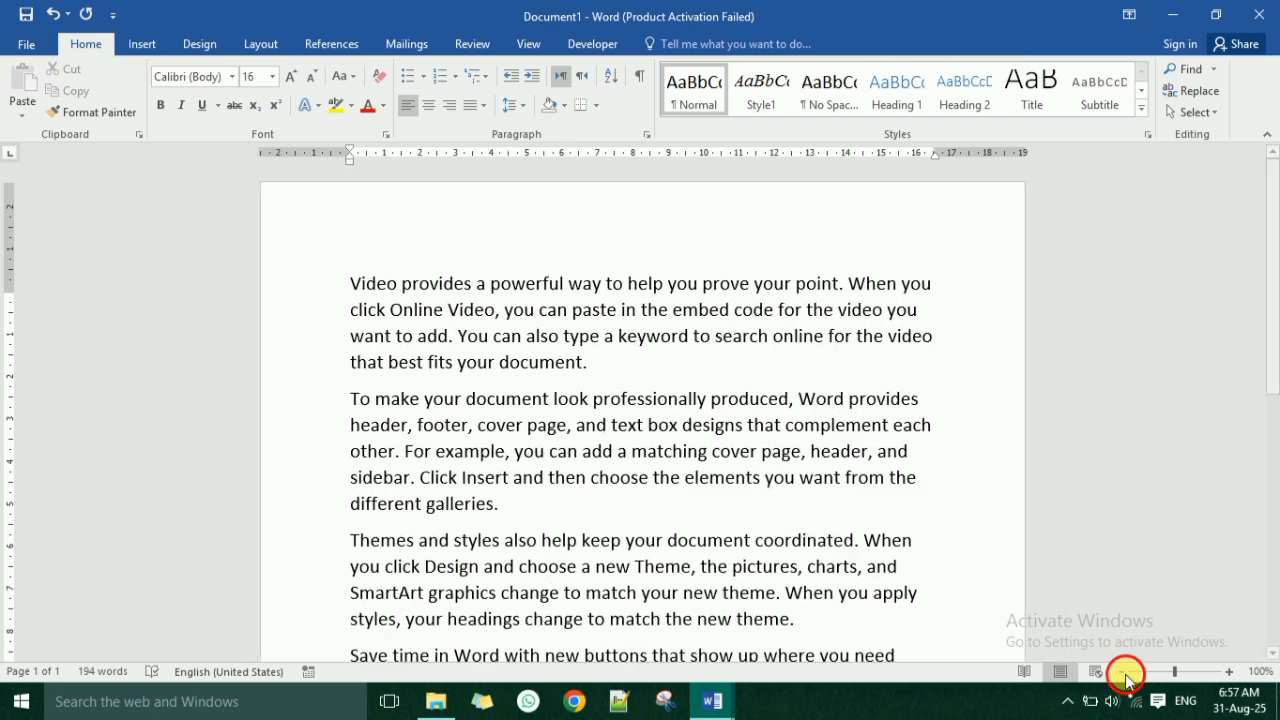
left_click(1124, 674)
scroll(661, 567, "down", 1)
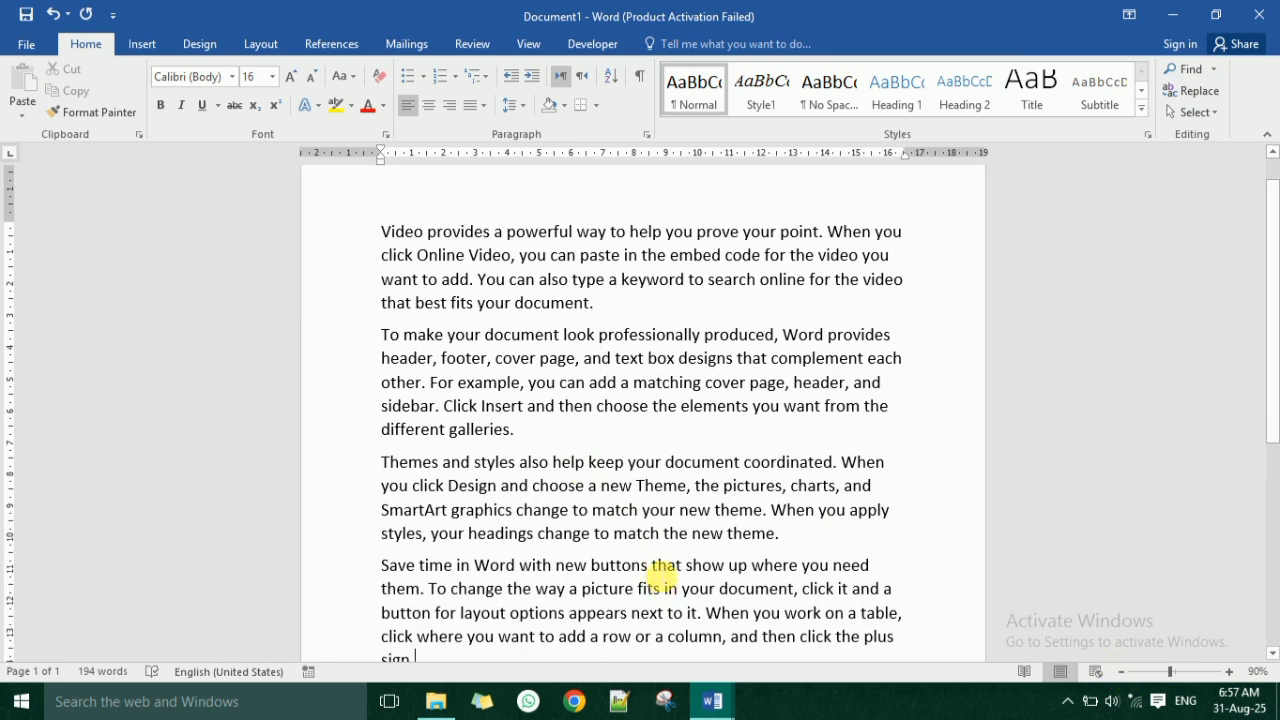
key("ctrl+a")
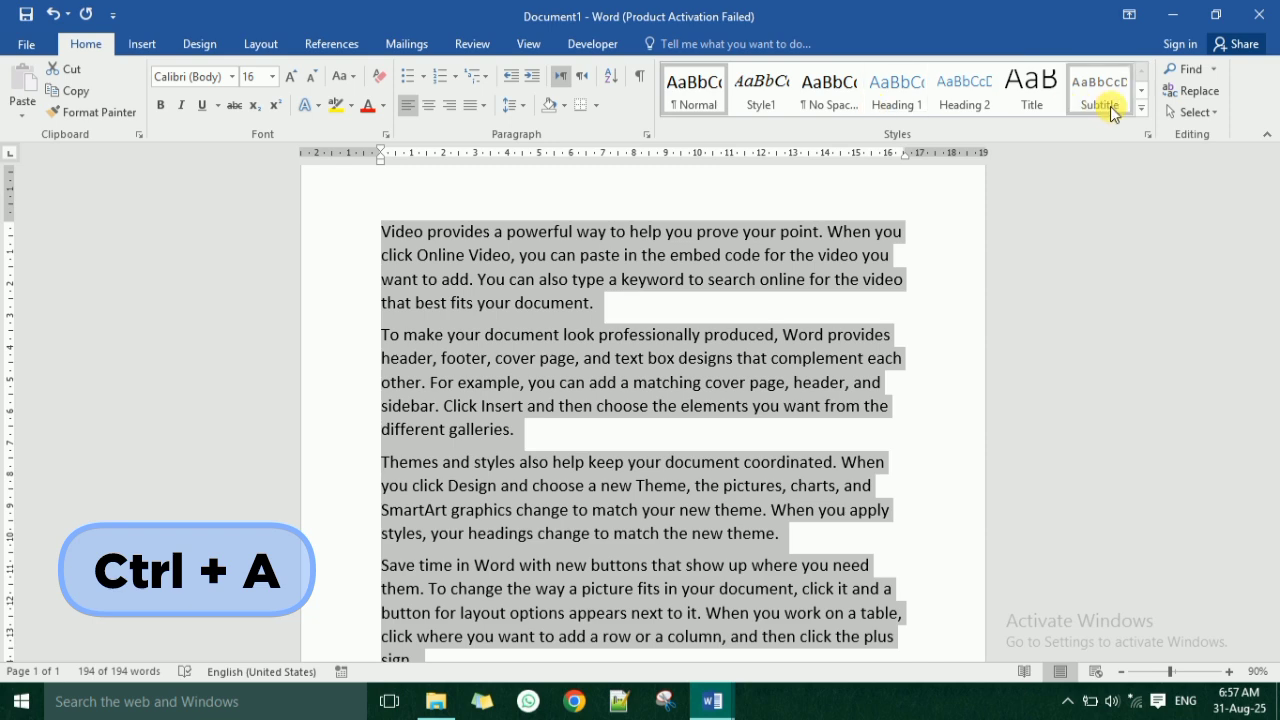
left_click(848, 98)
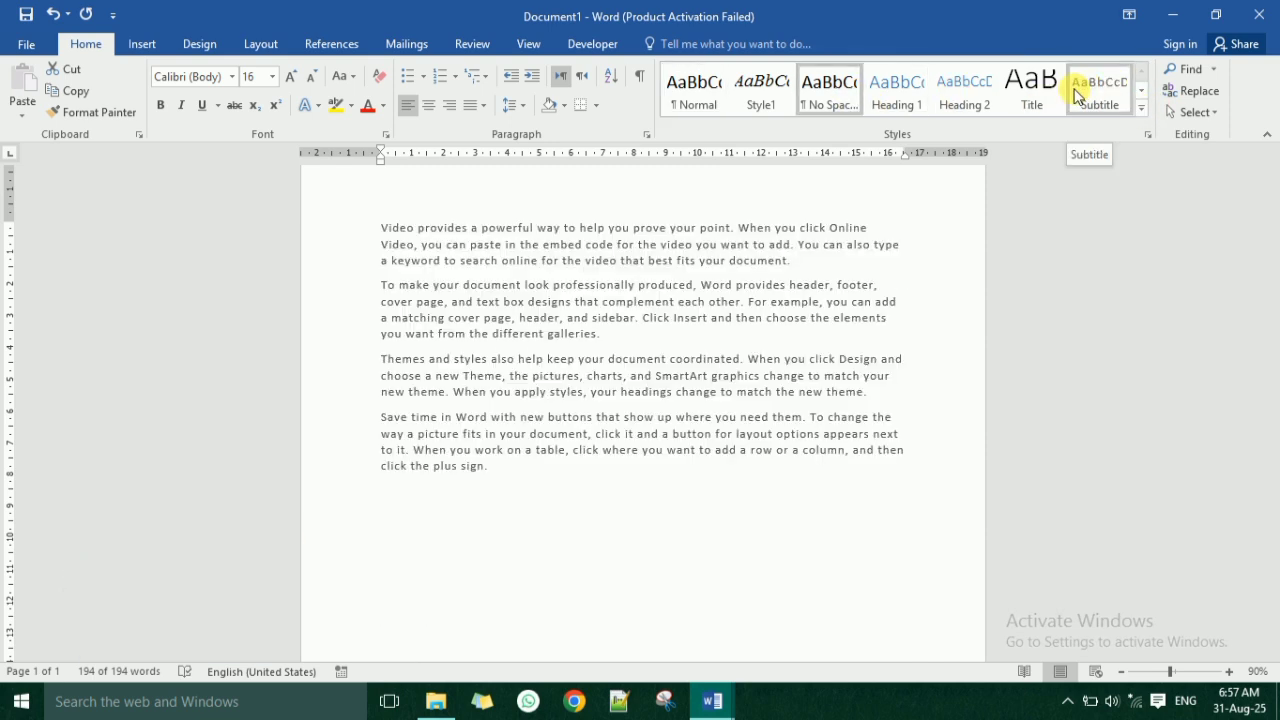
Apply the existing Style1 style to all of the document's paragraphs.
key("ctrl+a")
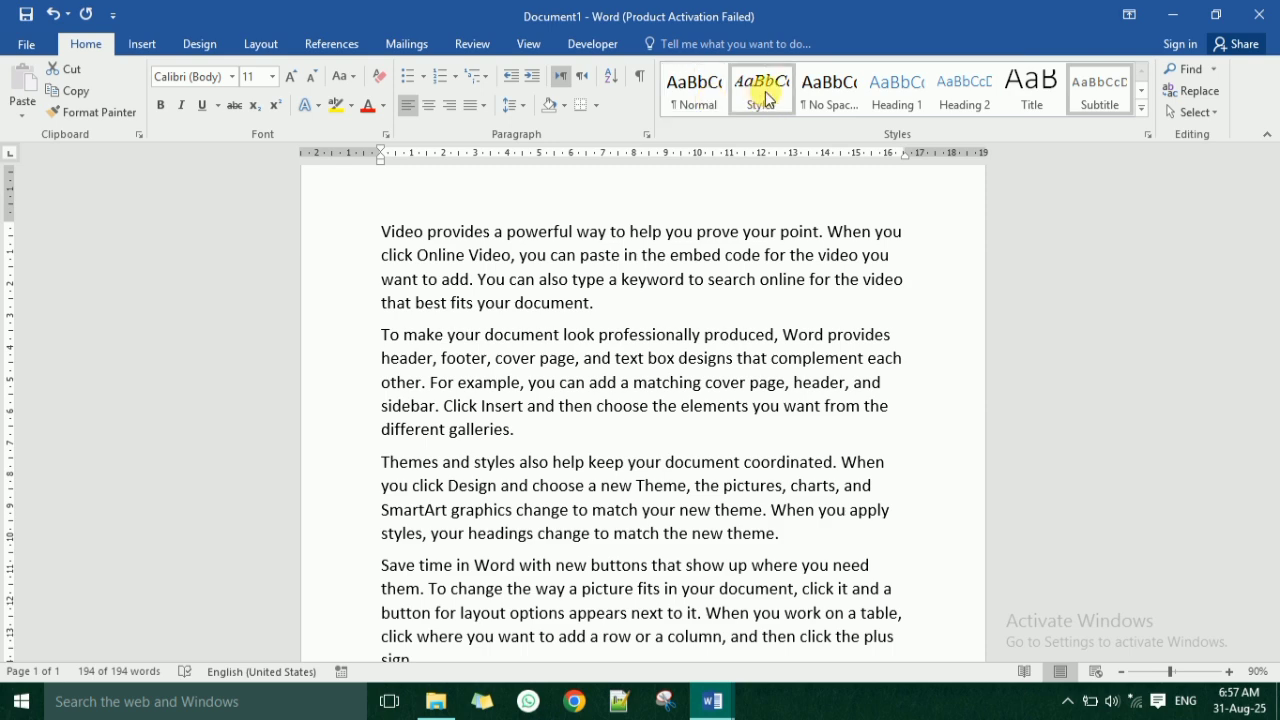
left_click(765, 91)
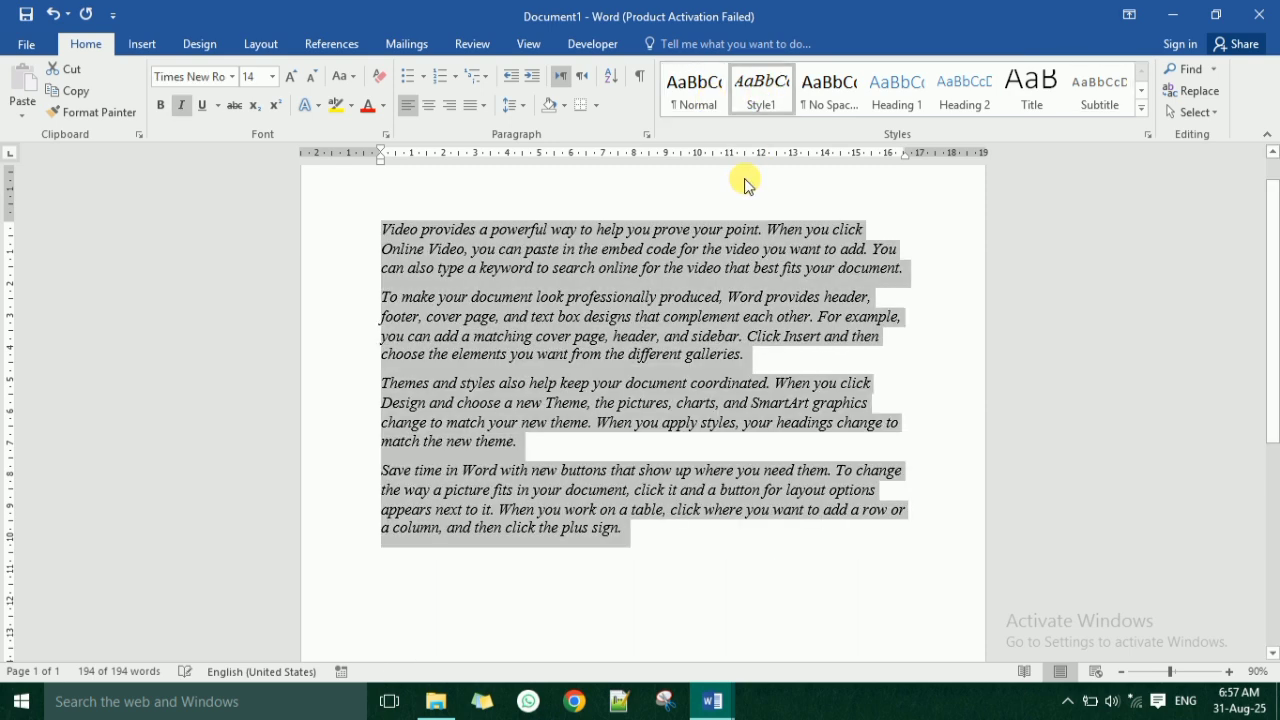
left_click(1229, 671)
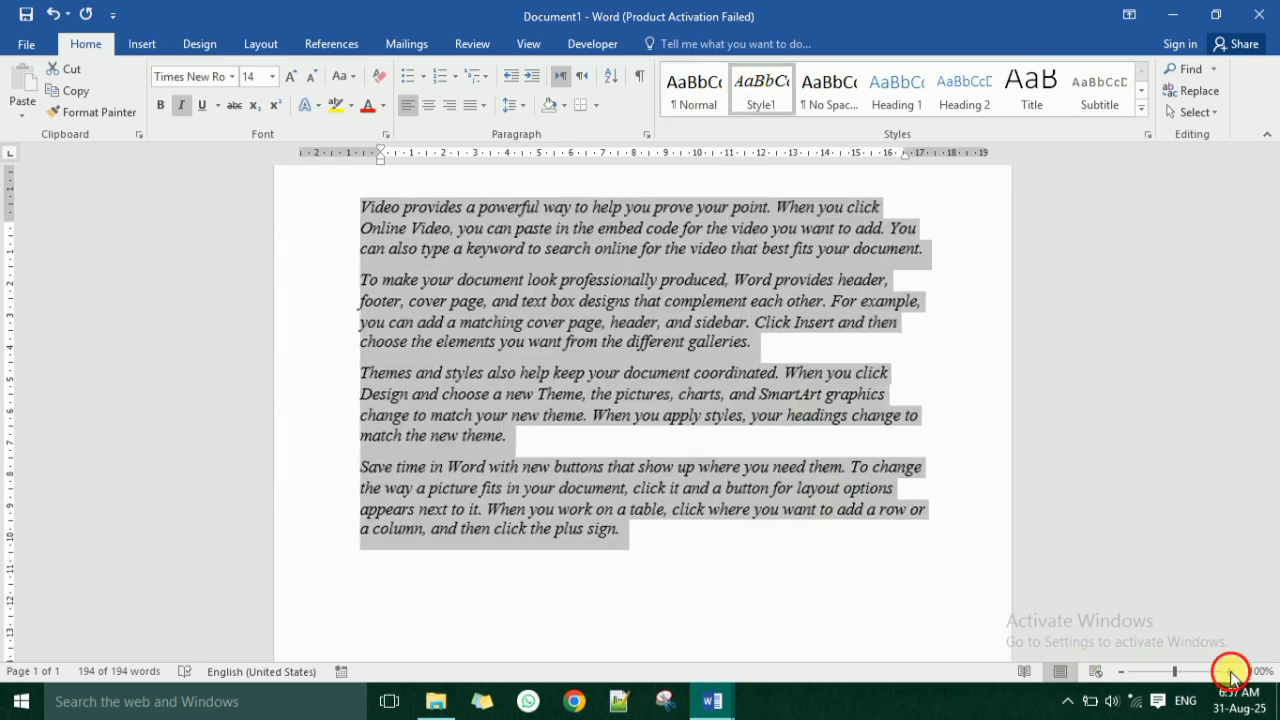
left_click(1229, 671)
scroll(590, 380, "up", 1)
left_click(590, 380)
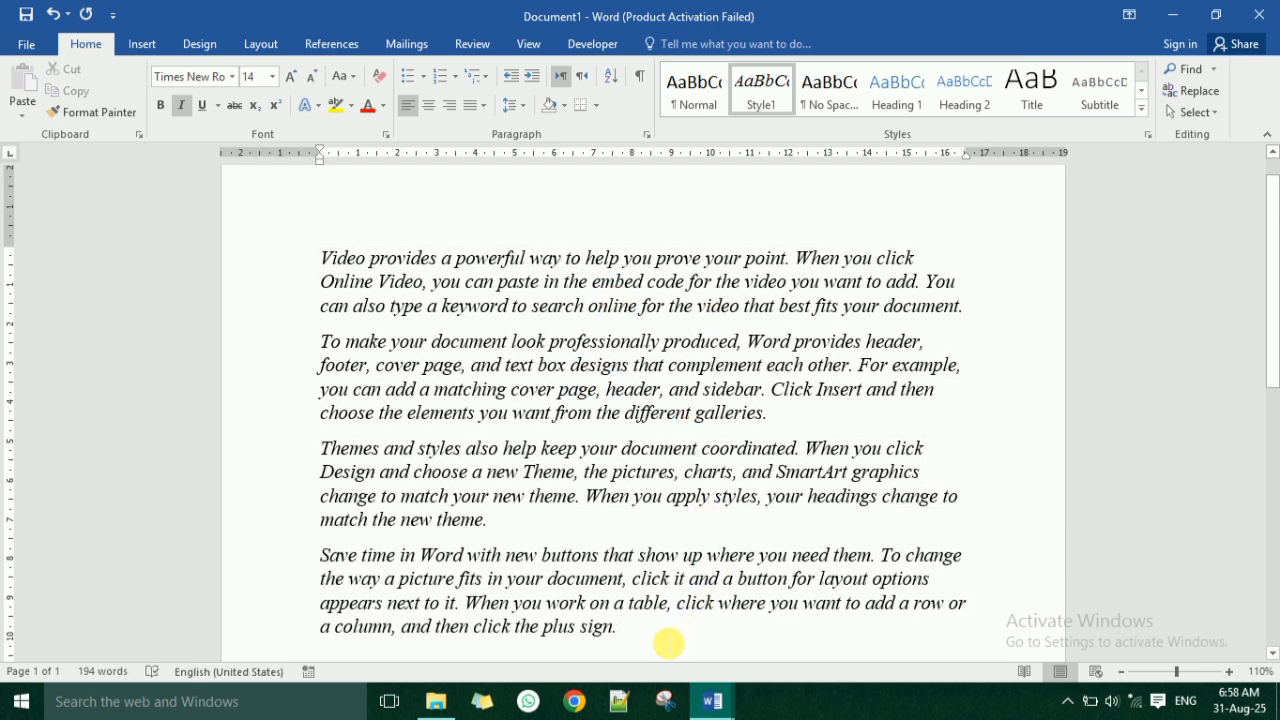
Clear all formatting from the four paragraphs so they return to the Normal style.
left_click(1141, 92)
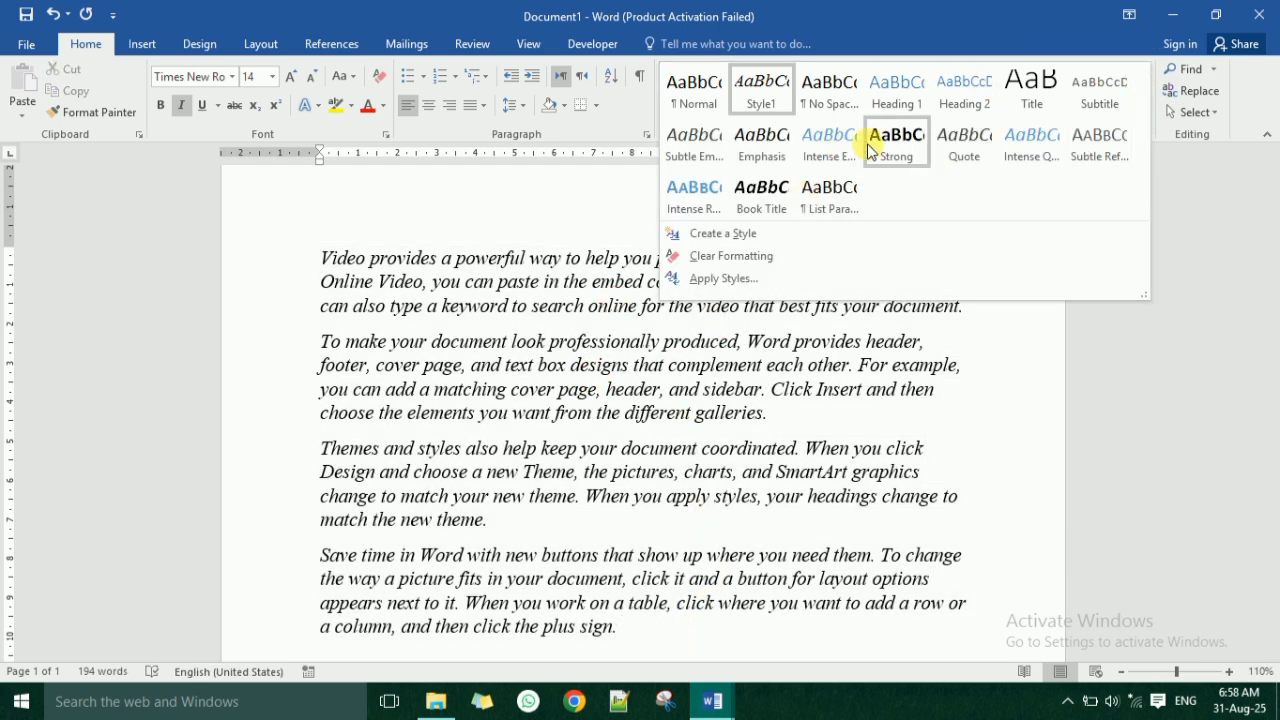
left_click(680, 648)
left_click_drag(677, 634, 286, 248)
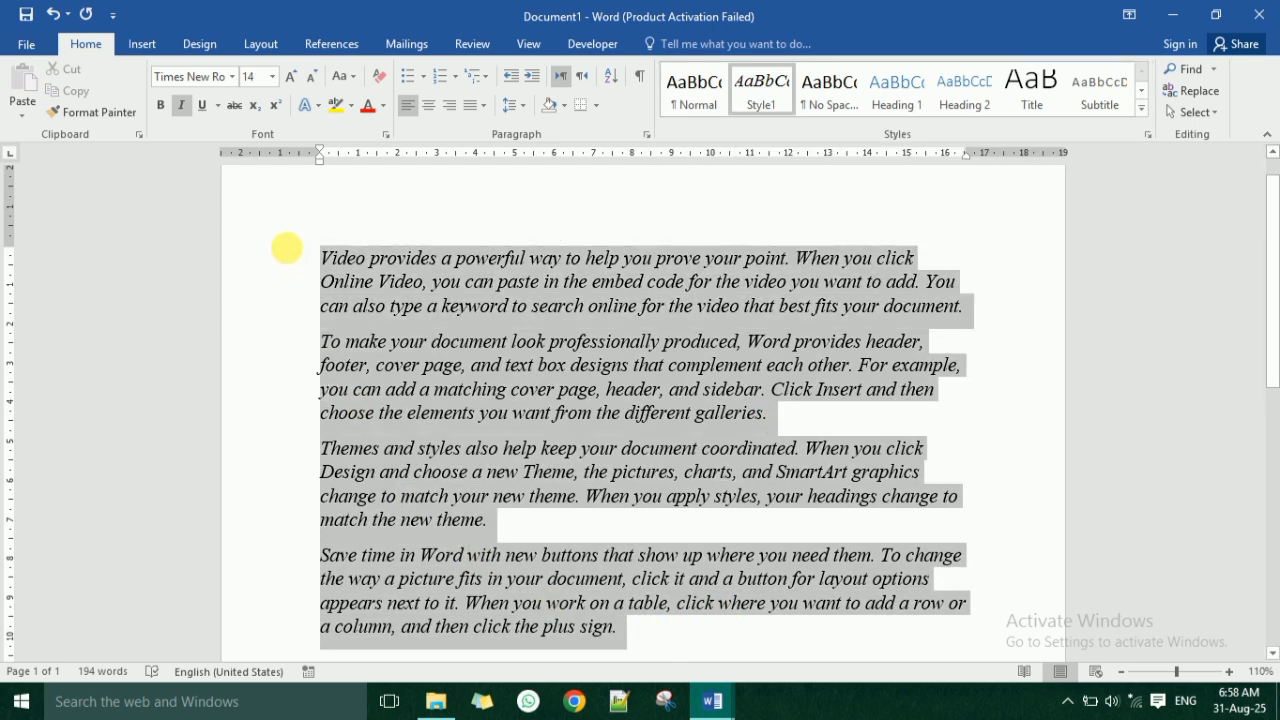
left_click(376, 80)
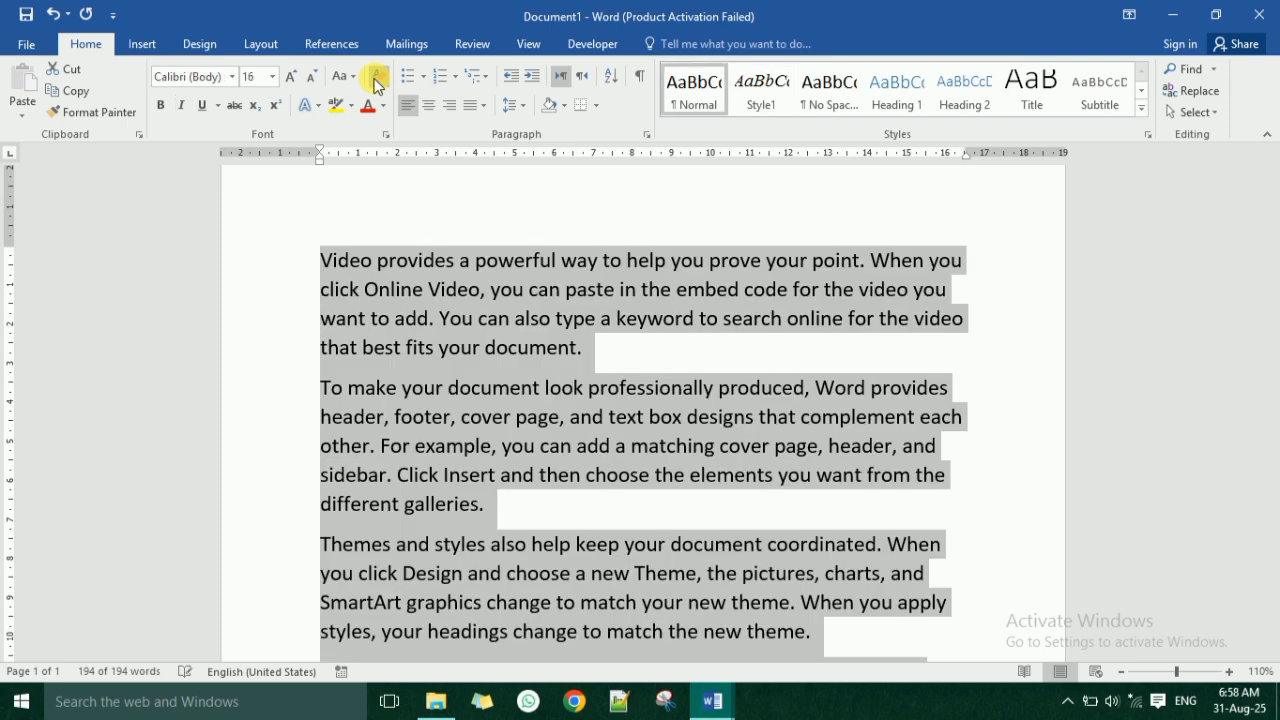
left_click(624, 521)
scroll(624, 521, "down", 1)
scroll(628, 523, "up", 2)
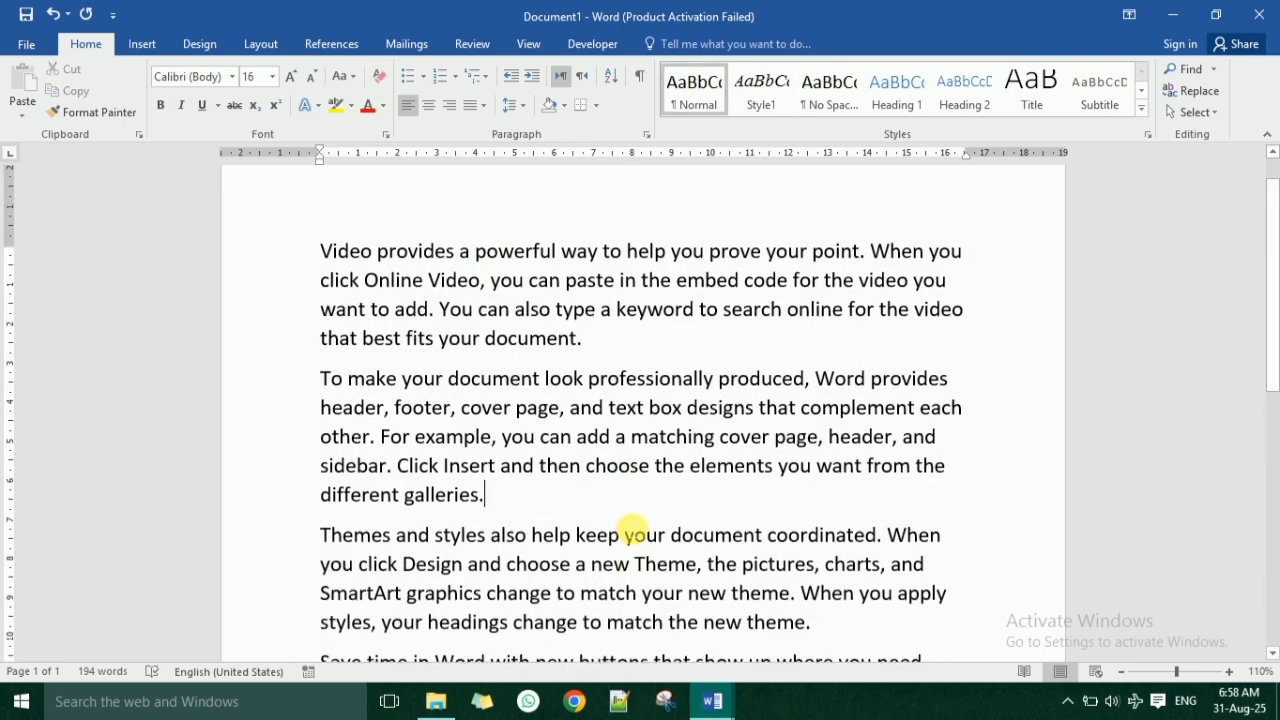
Change the font of the first paragraph, beginning with "Video provides", to Georgia.
double_click(245, 268)
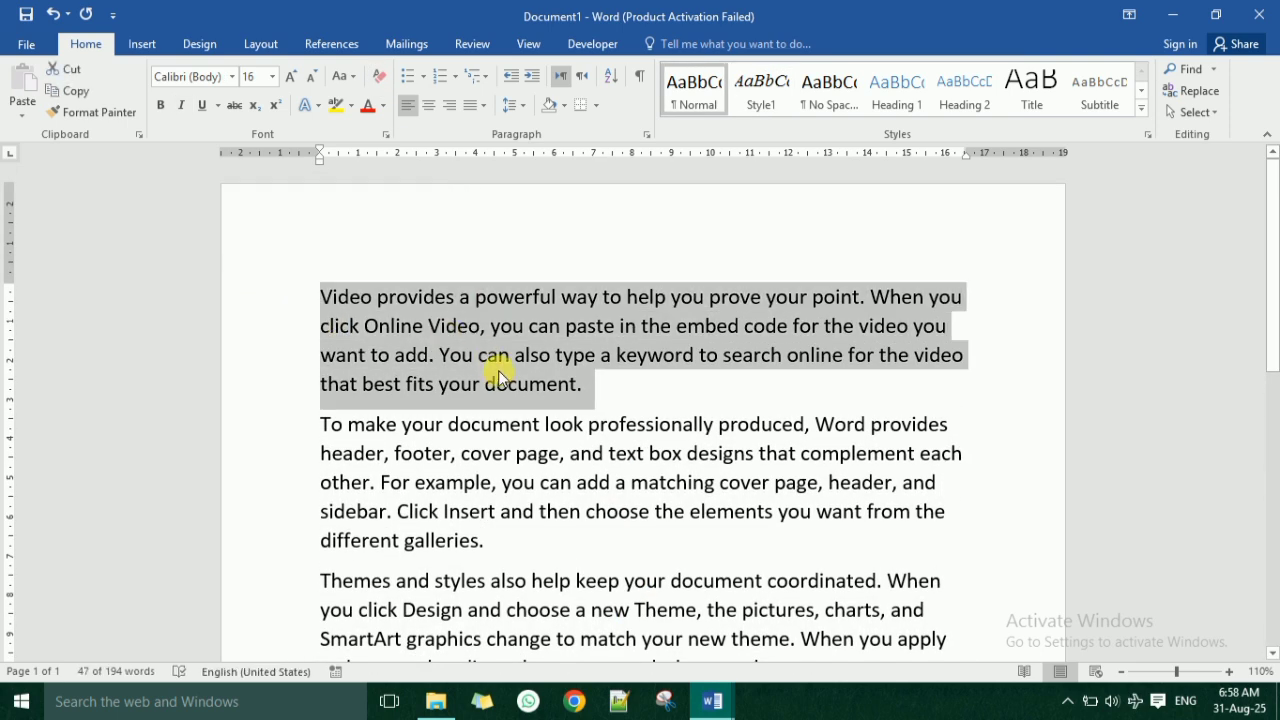
left_click(233, 78)
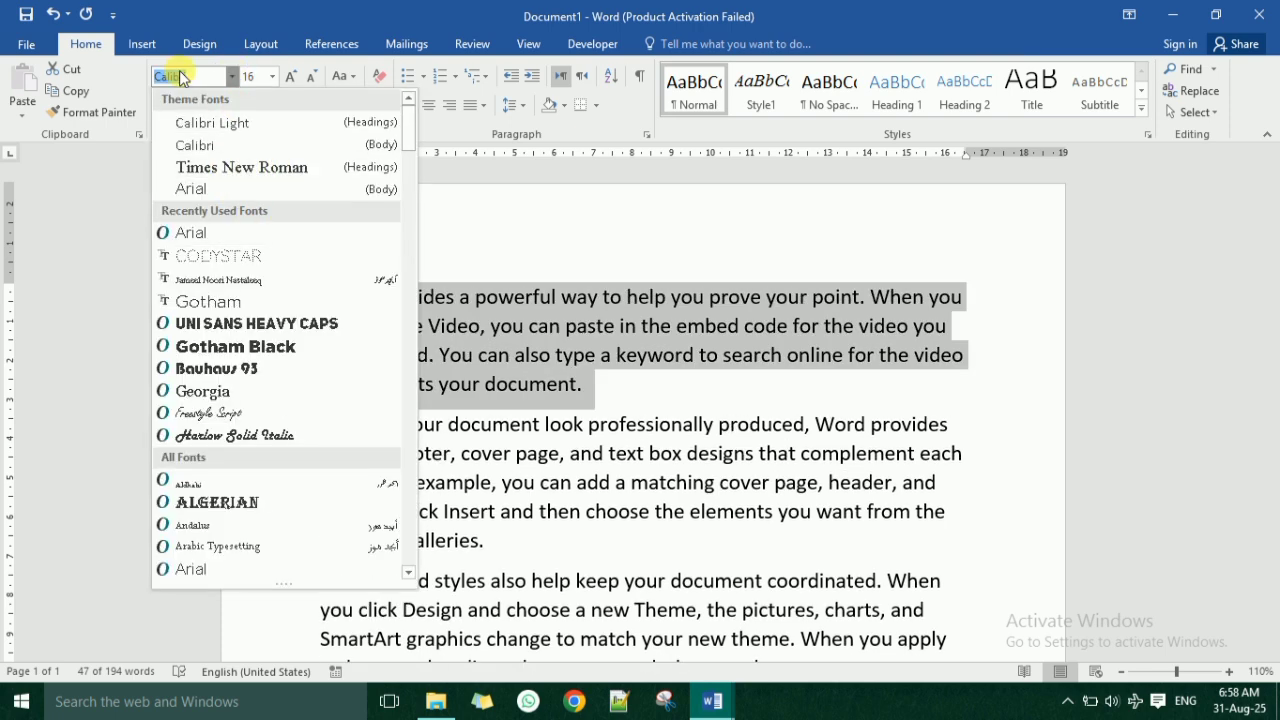
type("Georgia")
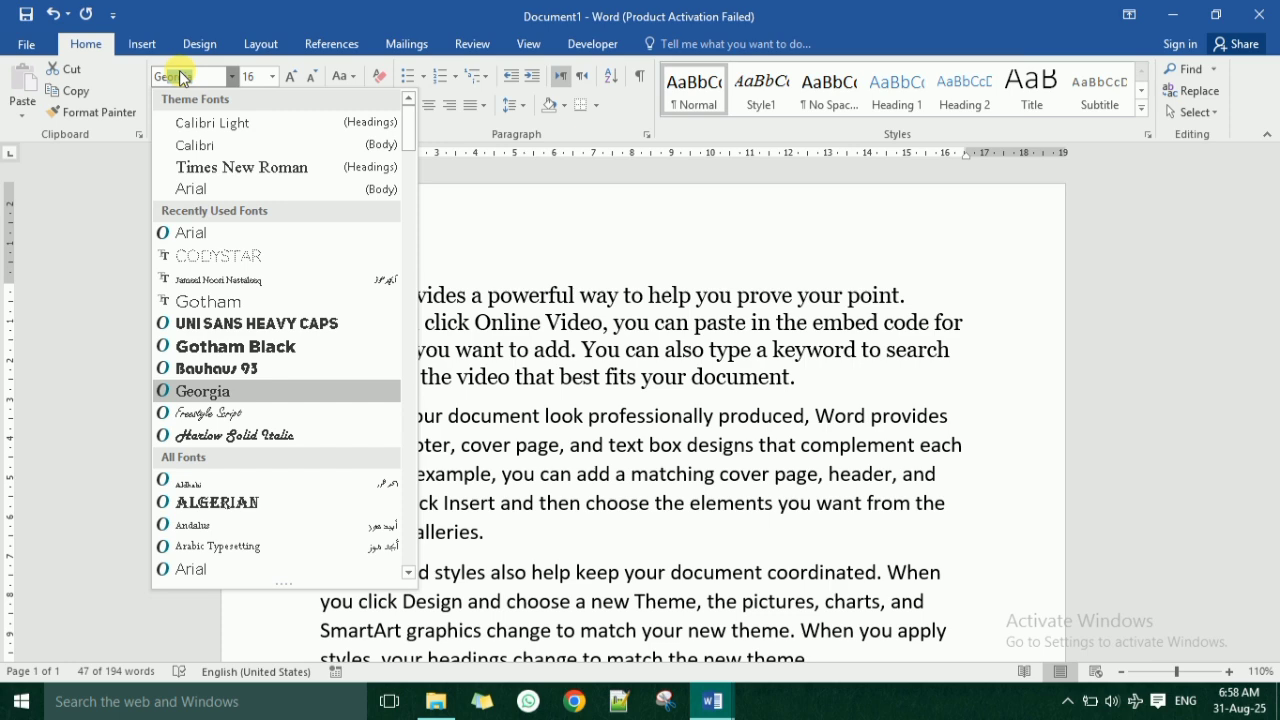
key("Return")
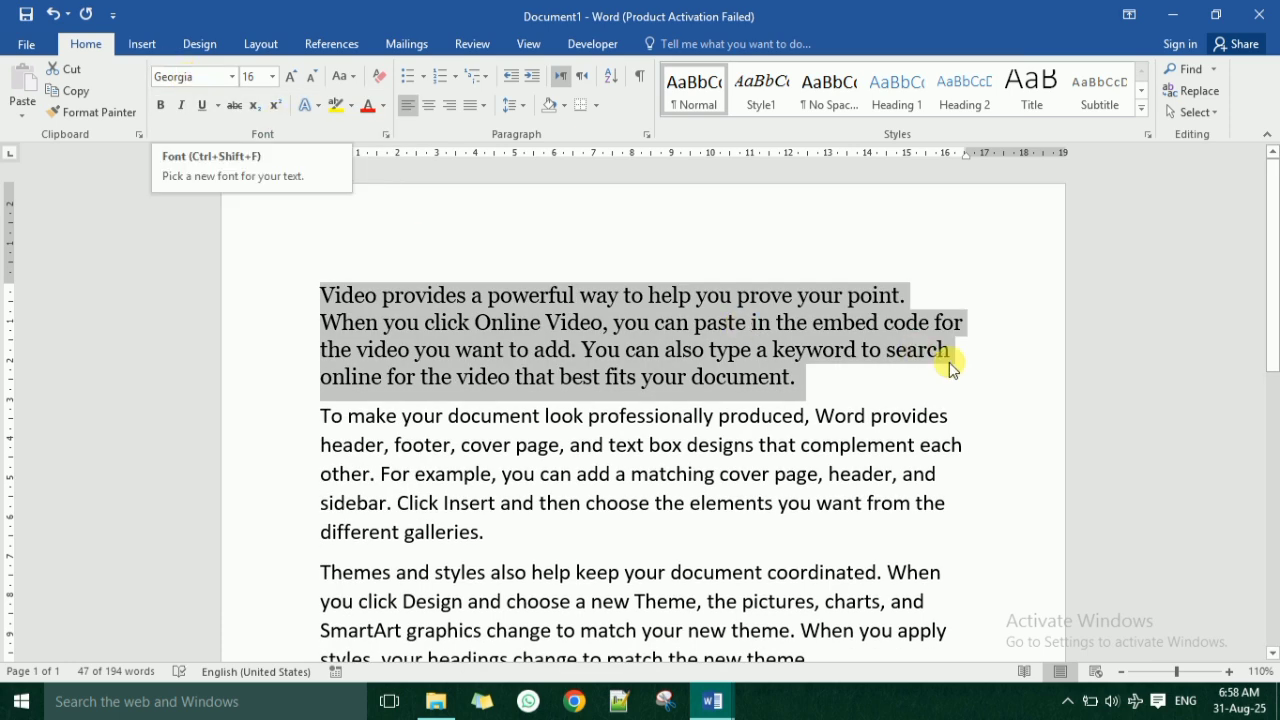
Reduce the first paragraph's font size to 14.
left_click_drag(845, 390, 251, 280)
left_click(309, 76)
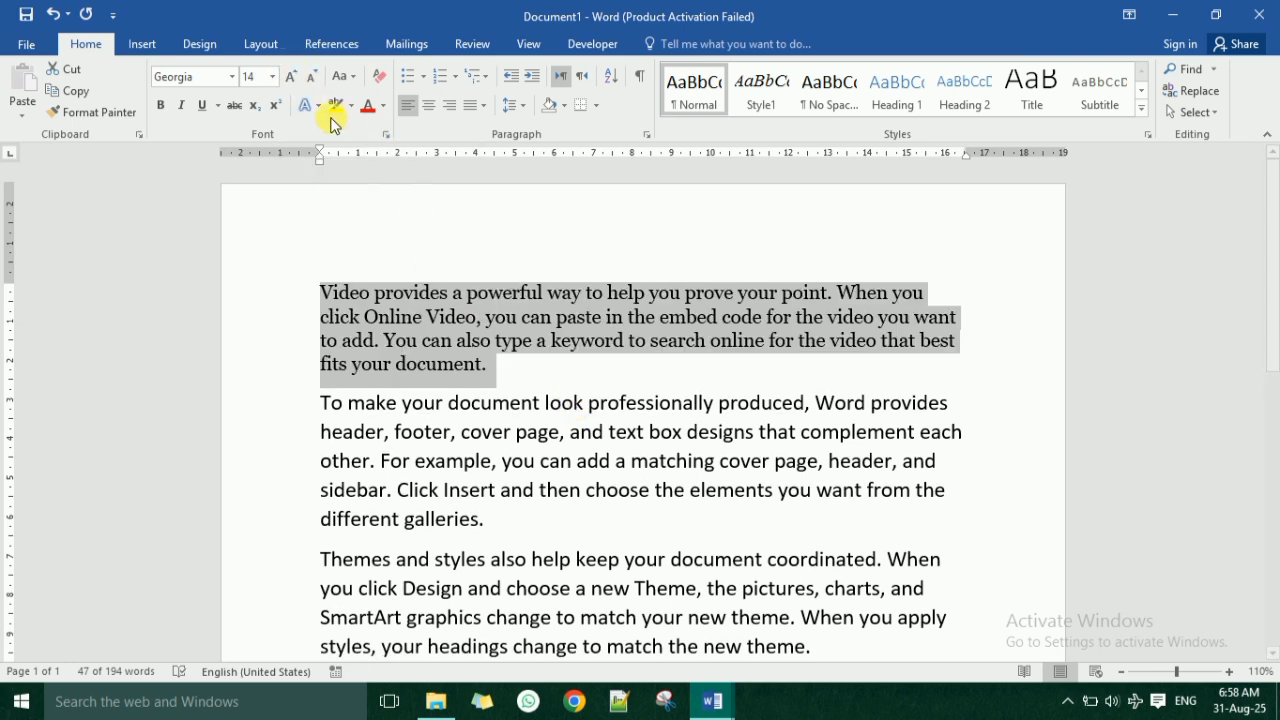
left_click(510, 375)
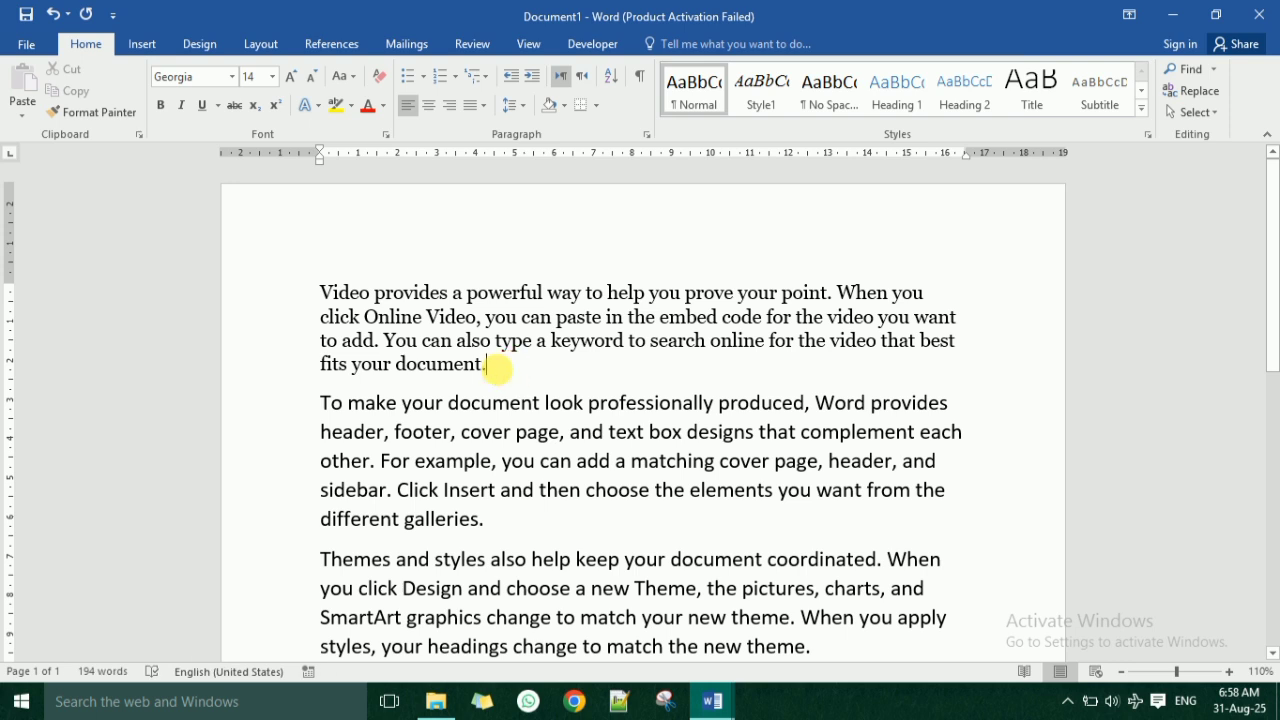
Color the first paragraph's text with the standard green.
double_click(306, 285)
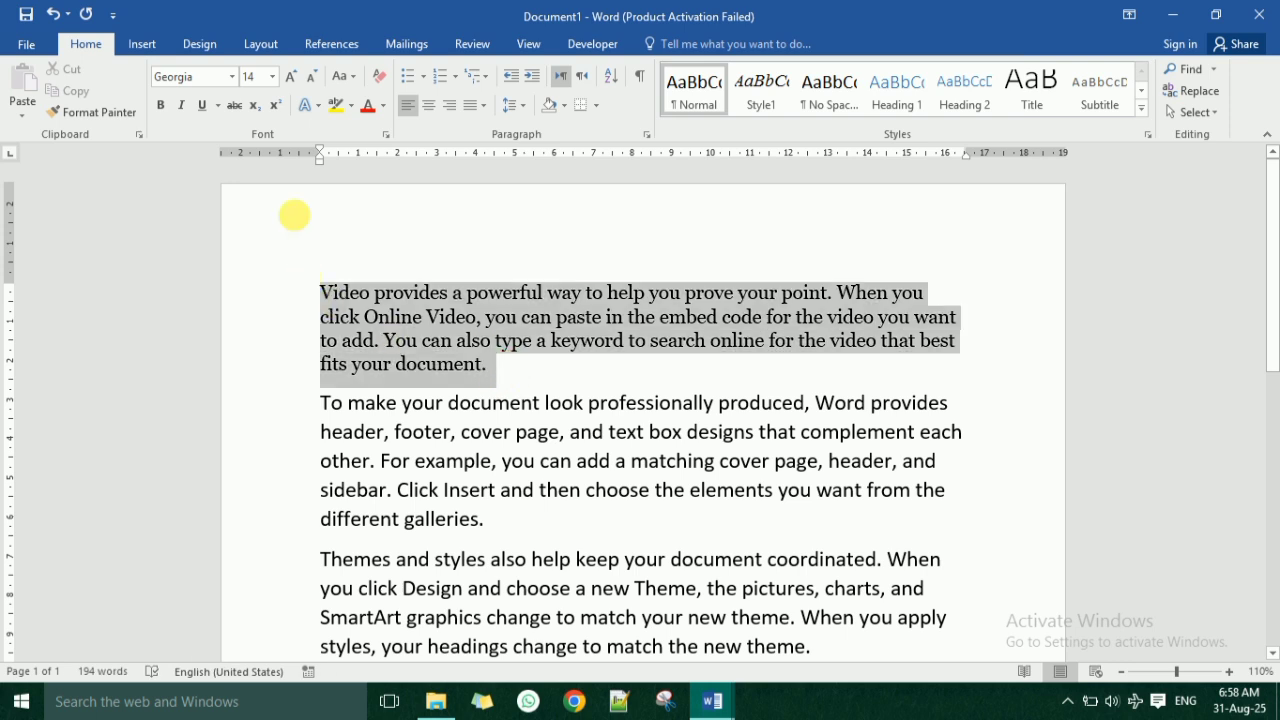
left_click(385, 106)
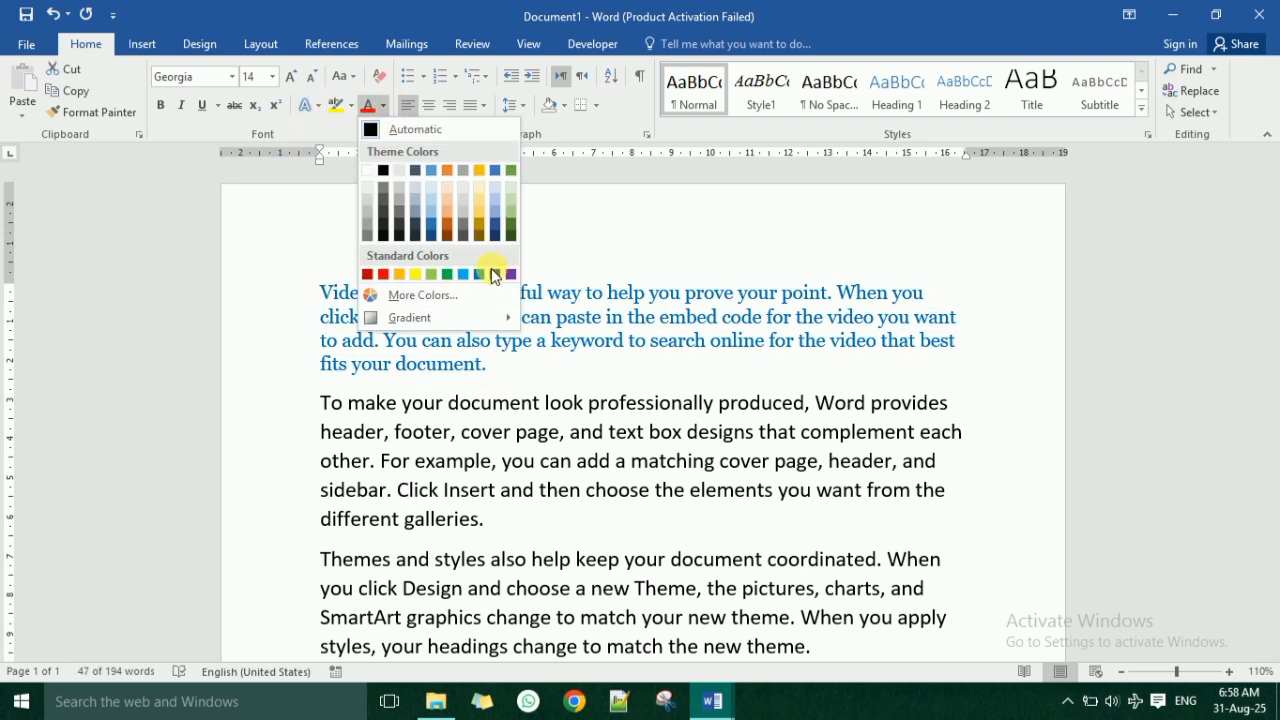
left_click(447, 270)
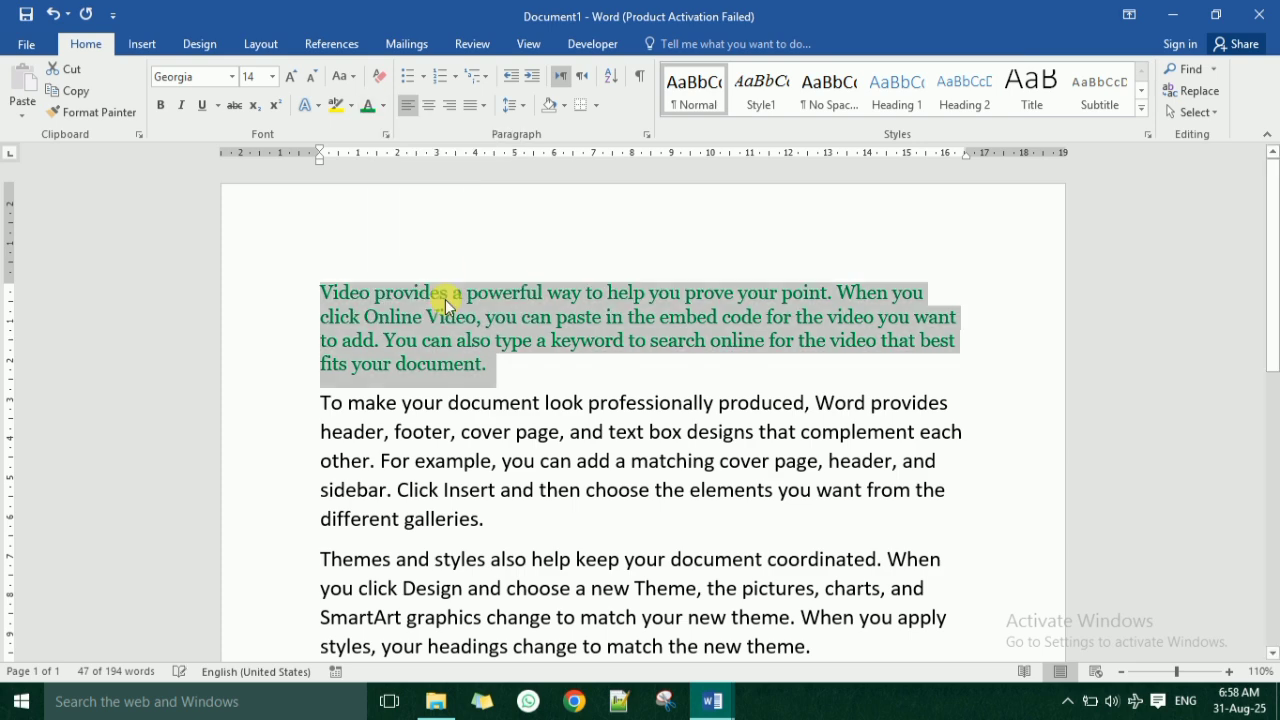
Create a new style from the first paragraph's formatting, keeping the name Style2.
left_click(1146, 112)
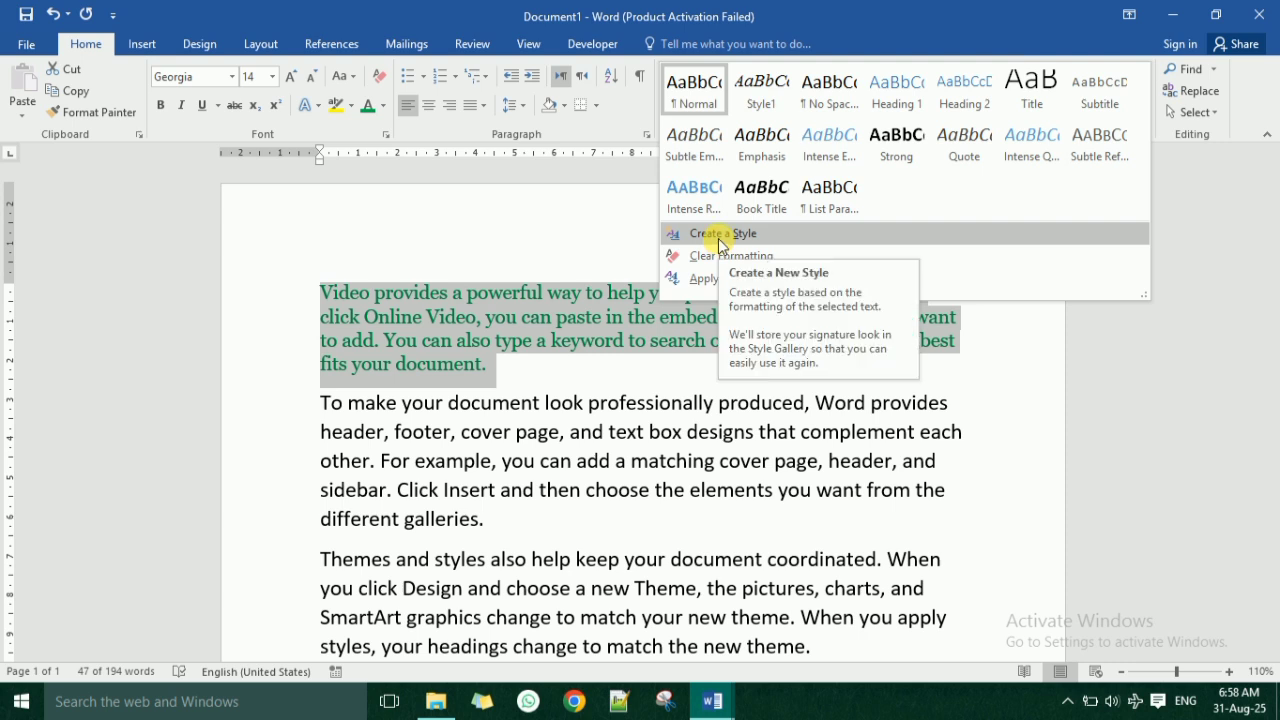
left_click(717, 234)
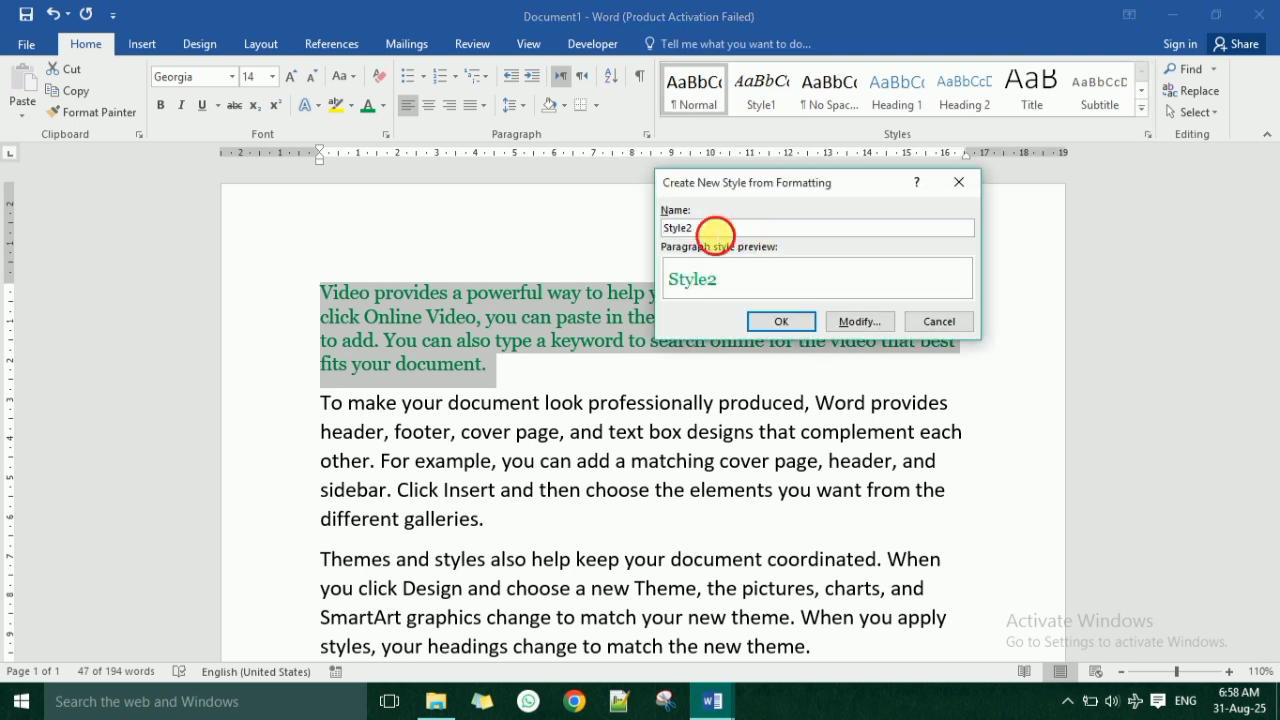
left_click_drag(716, 234, 631, 241)
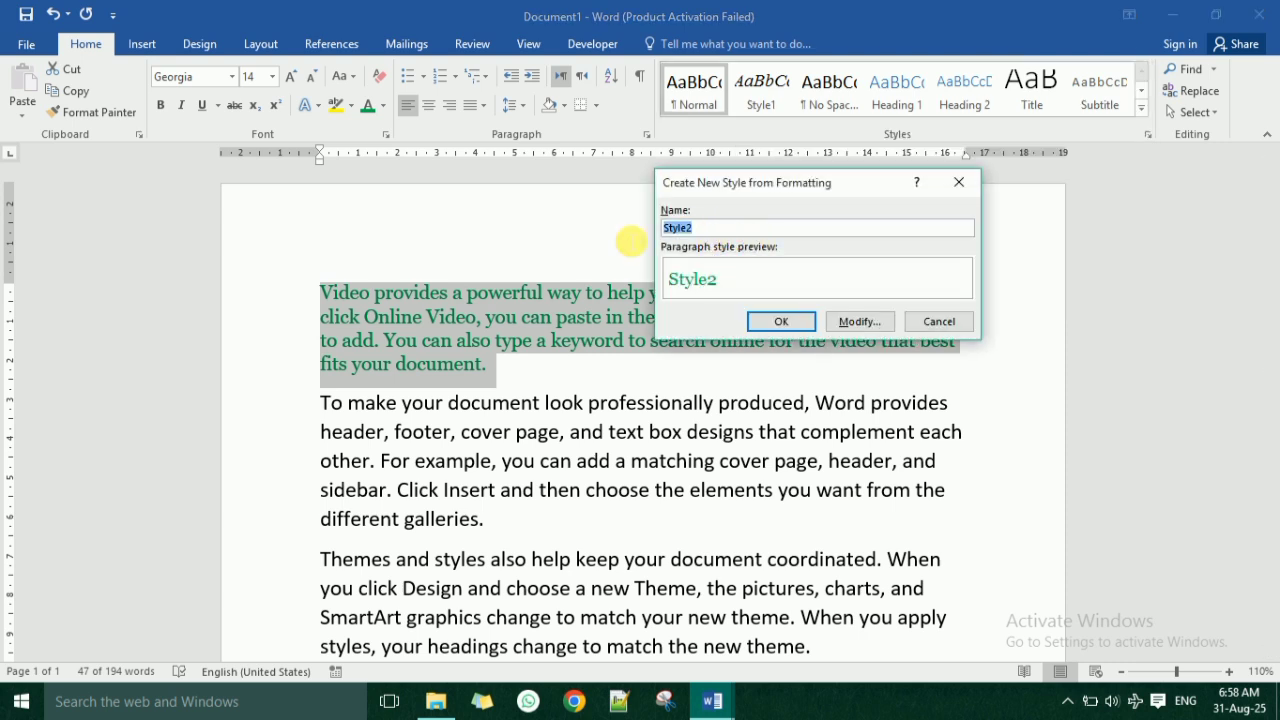
left_click(781, 328)
left_click(510, 377)
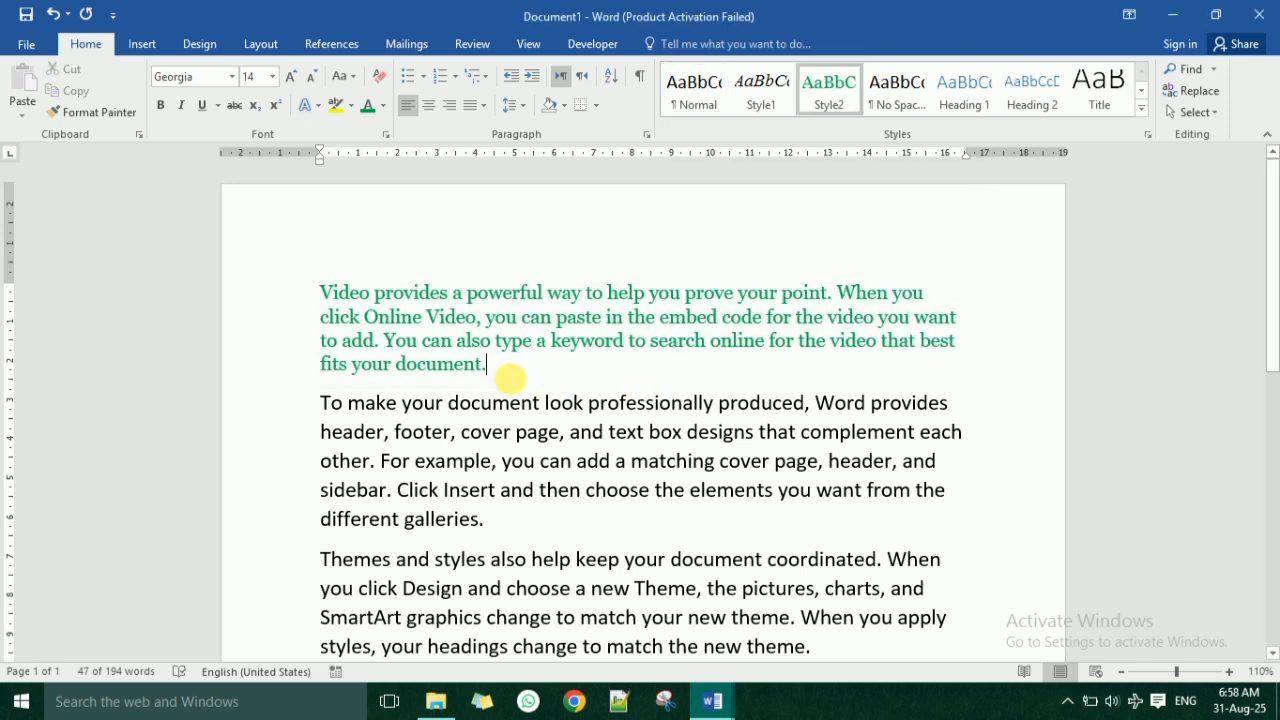
Apply the Style2 style to the remaining three paragraphs, from "To make your document" through the end.
scroll(530, 333, "down", 3)
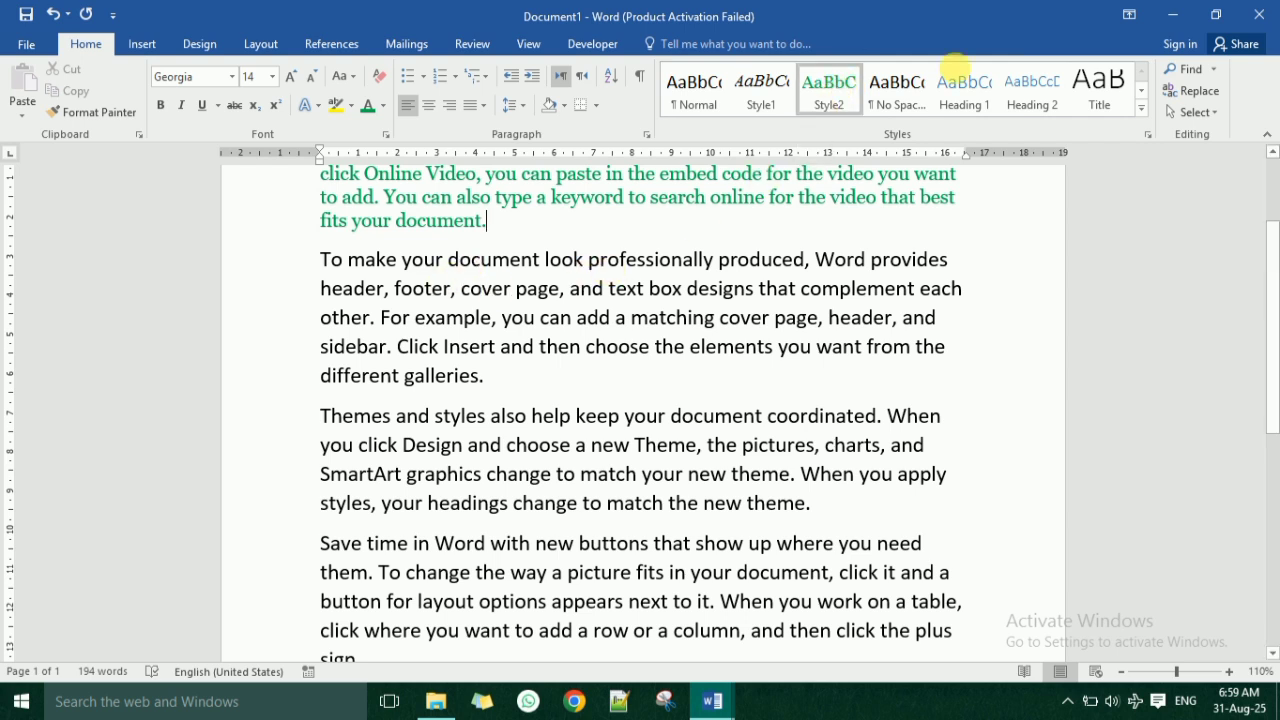
left_click_drag(320, 260, 821, 384)
scroll(818, 380, "up", 3)
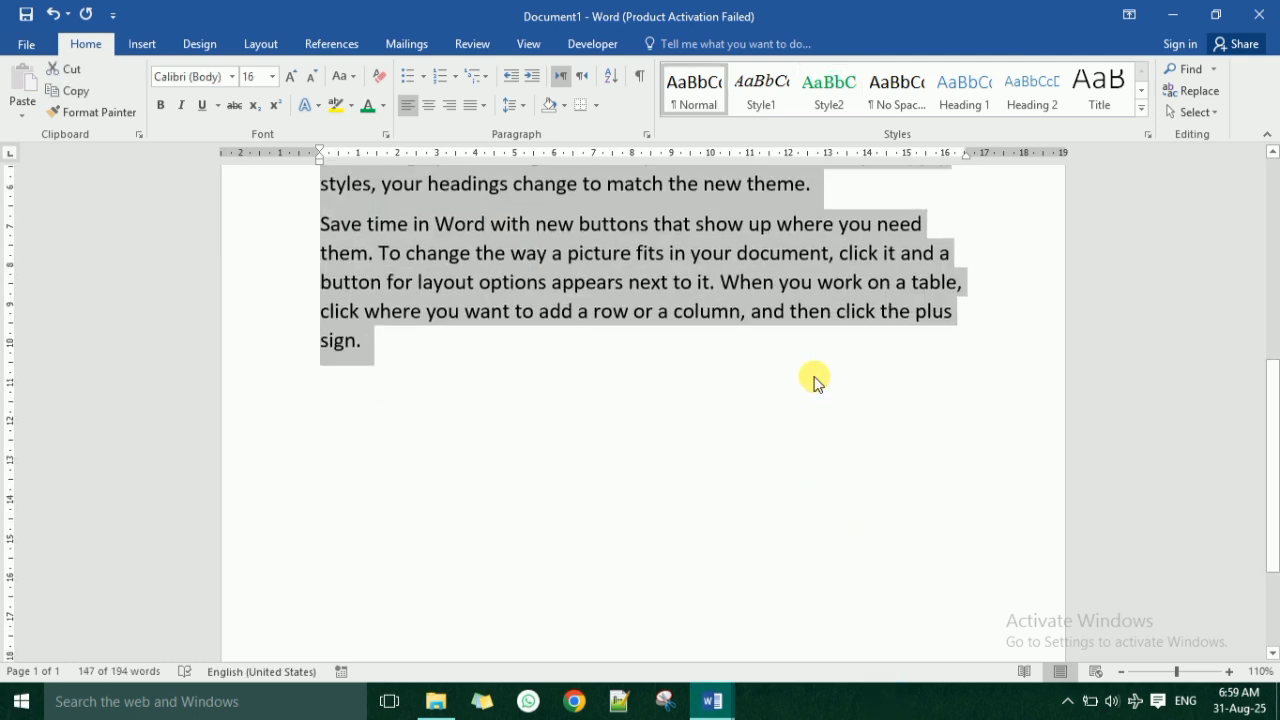
left_click(828, 88)
scroll(698, 407, "up", 2)
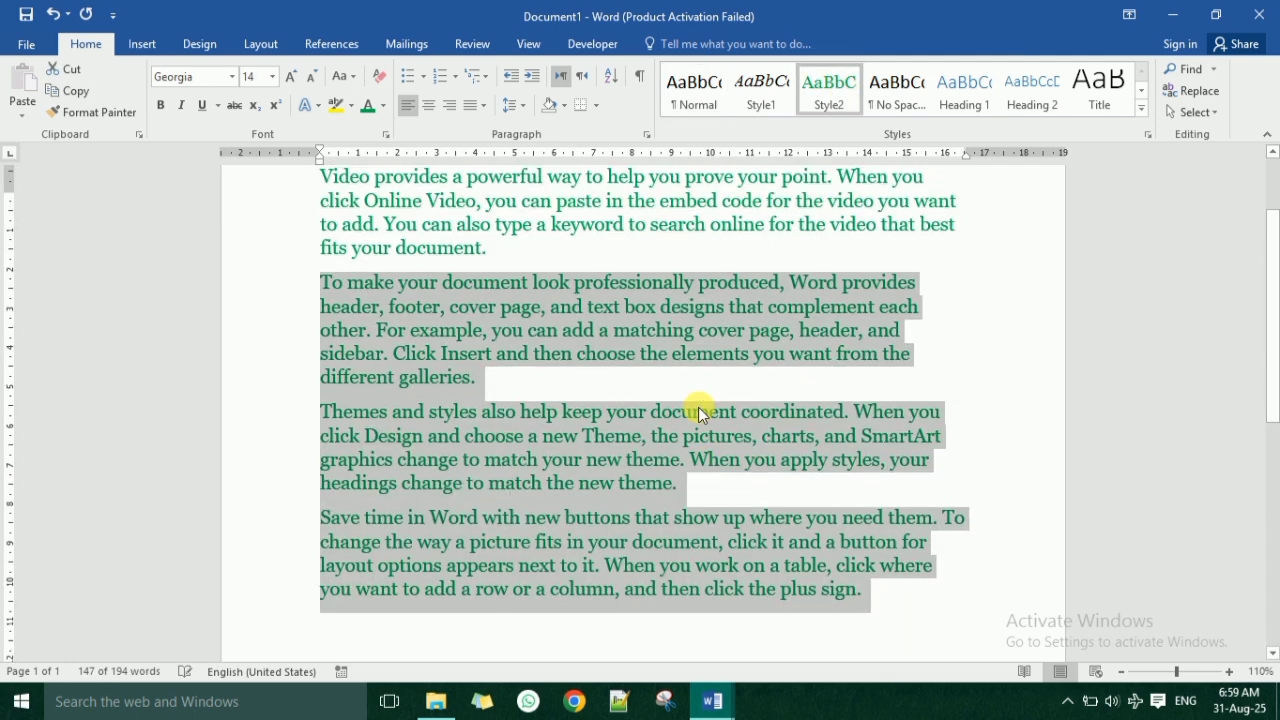
left_click(528, 413)
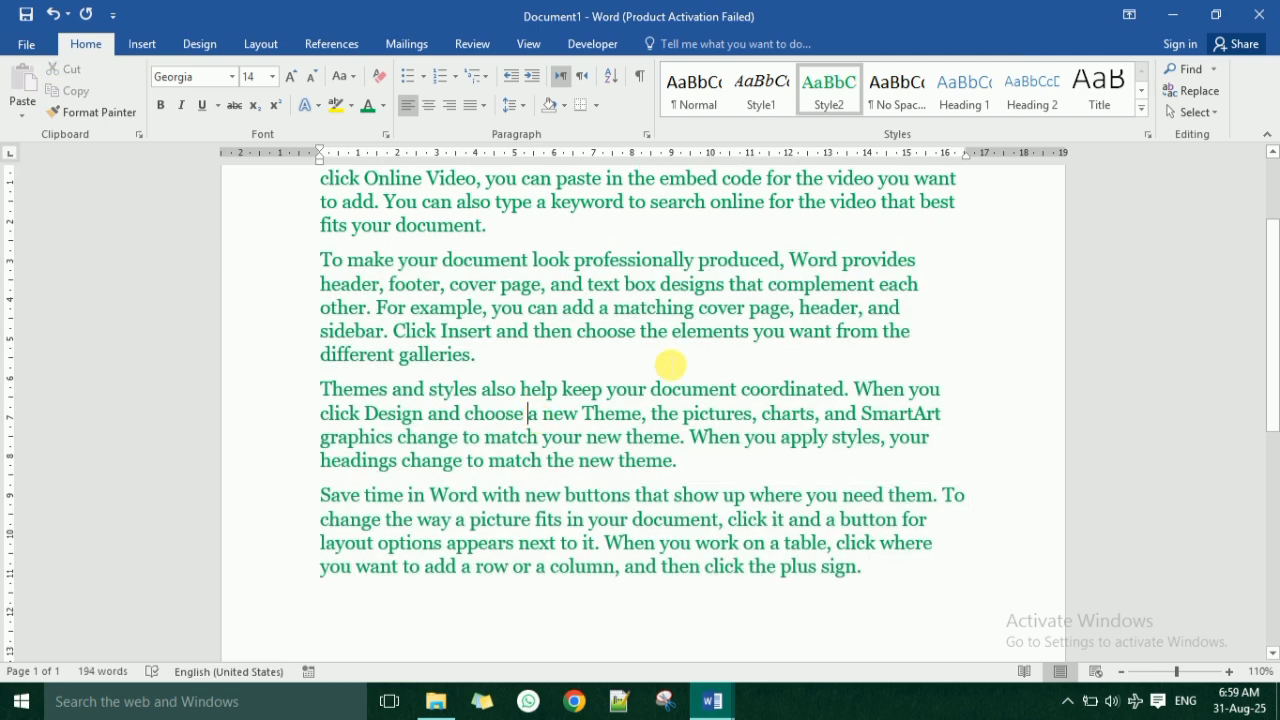
scroll(610, 378, "up", 2)
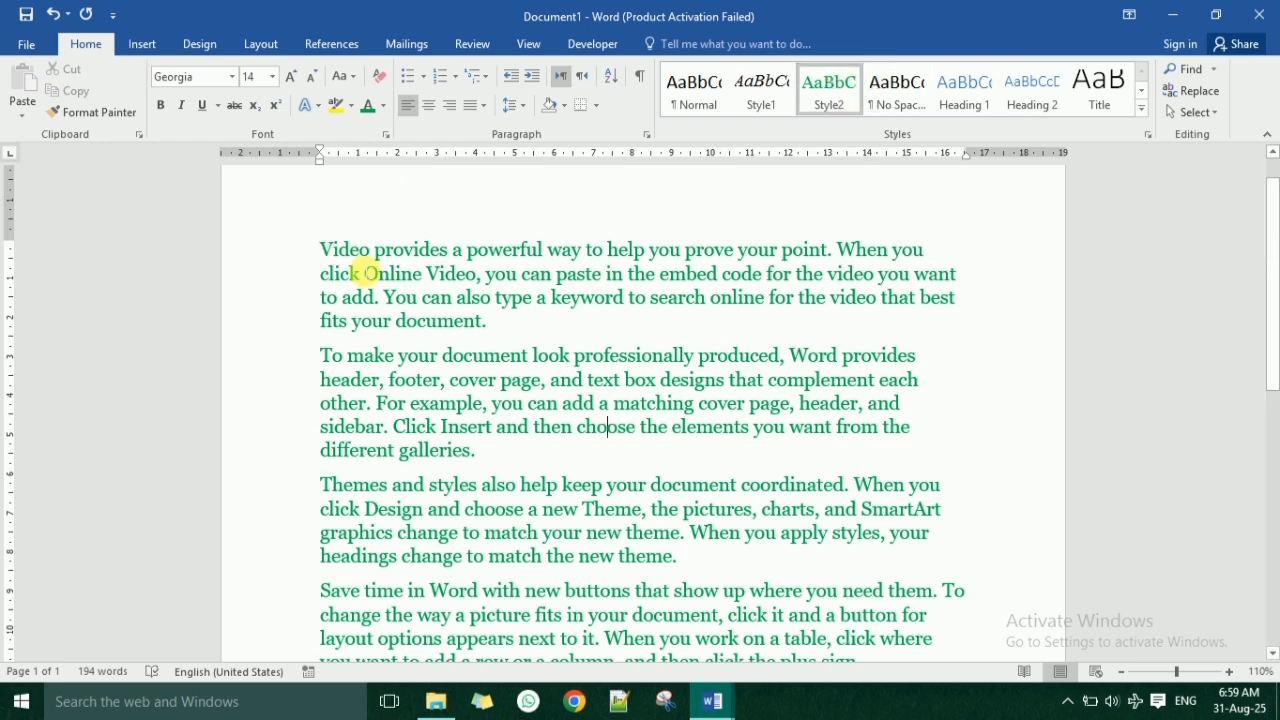
Apply the Style1 style to all four paragraphs, clear their formatting, and reapply Style1.
left_click_drag(370, 273, 862, 183)
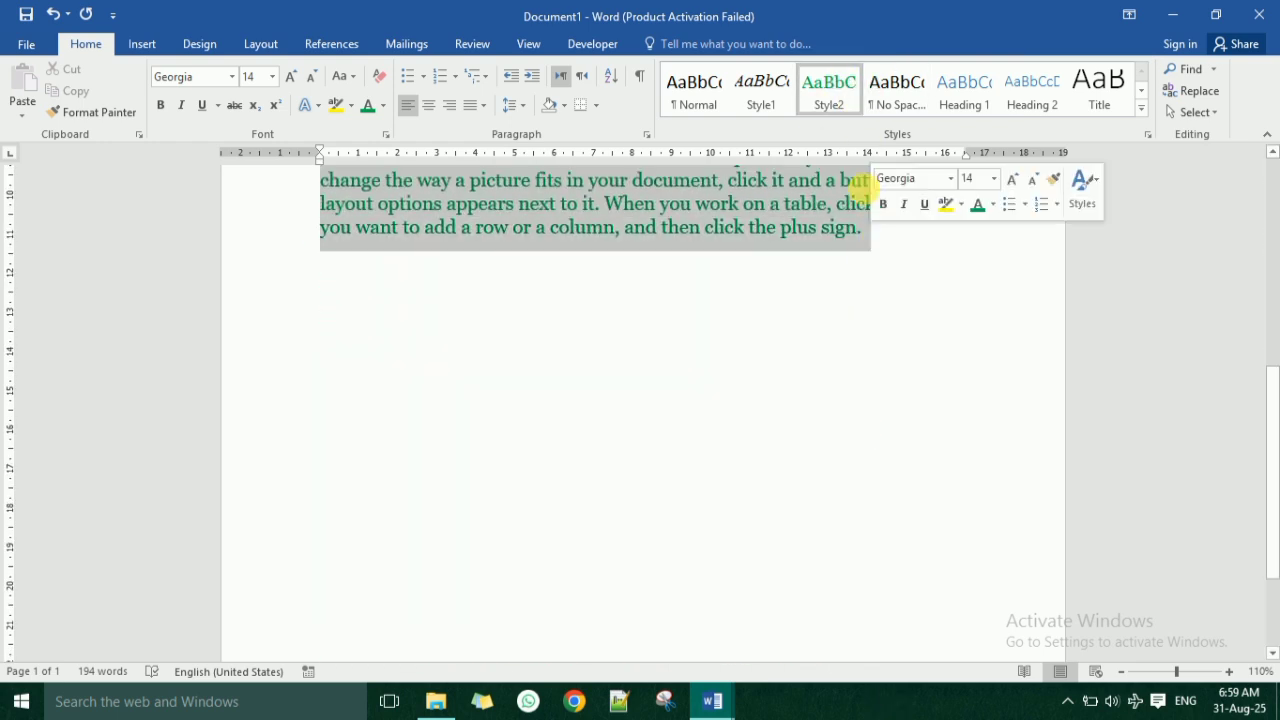
left_click(764, 86)
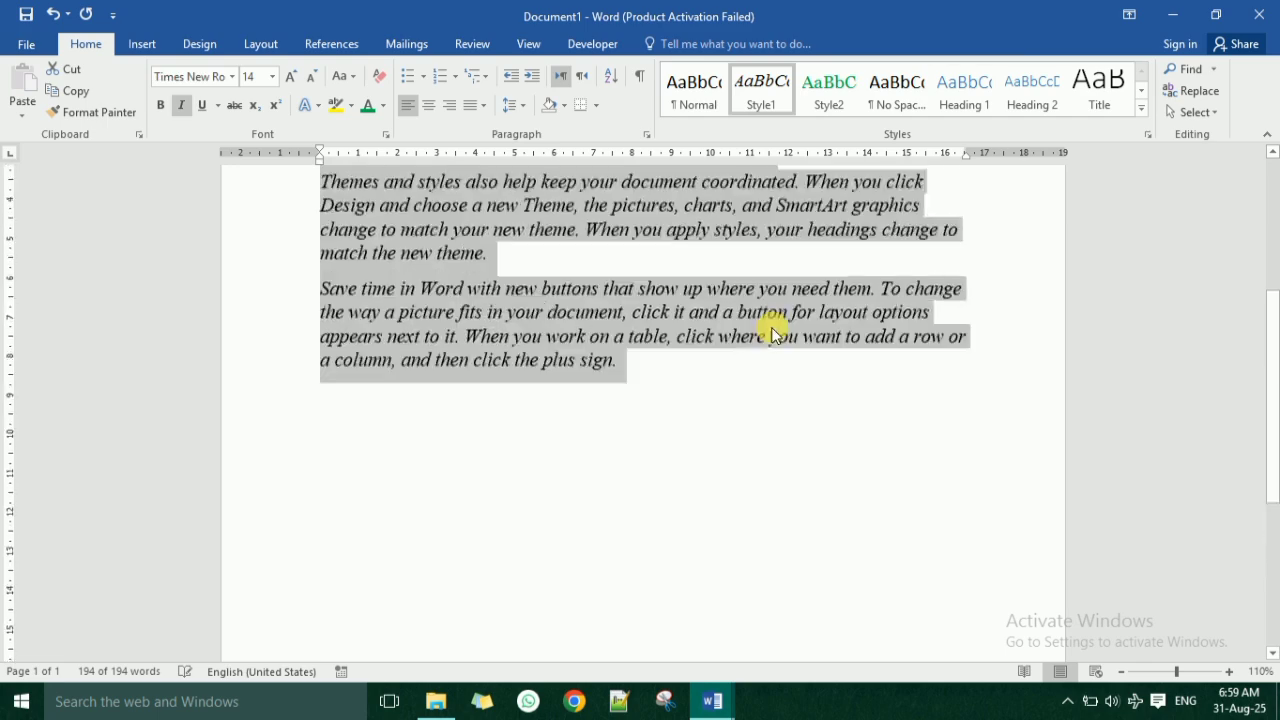
scroll(775, 333, "up", 3)
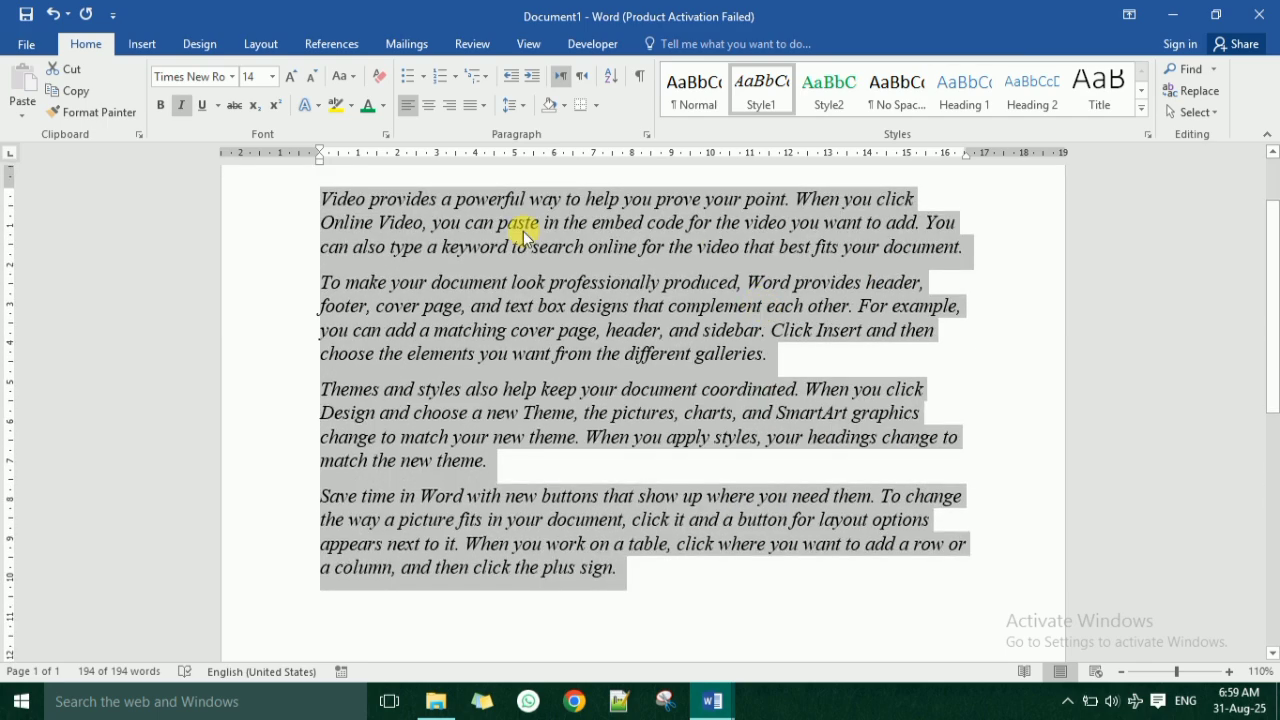
left_click(379, 77)
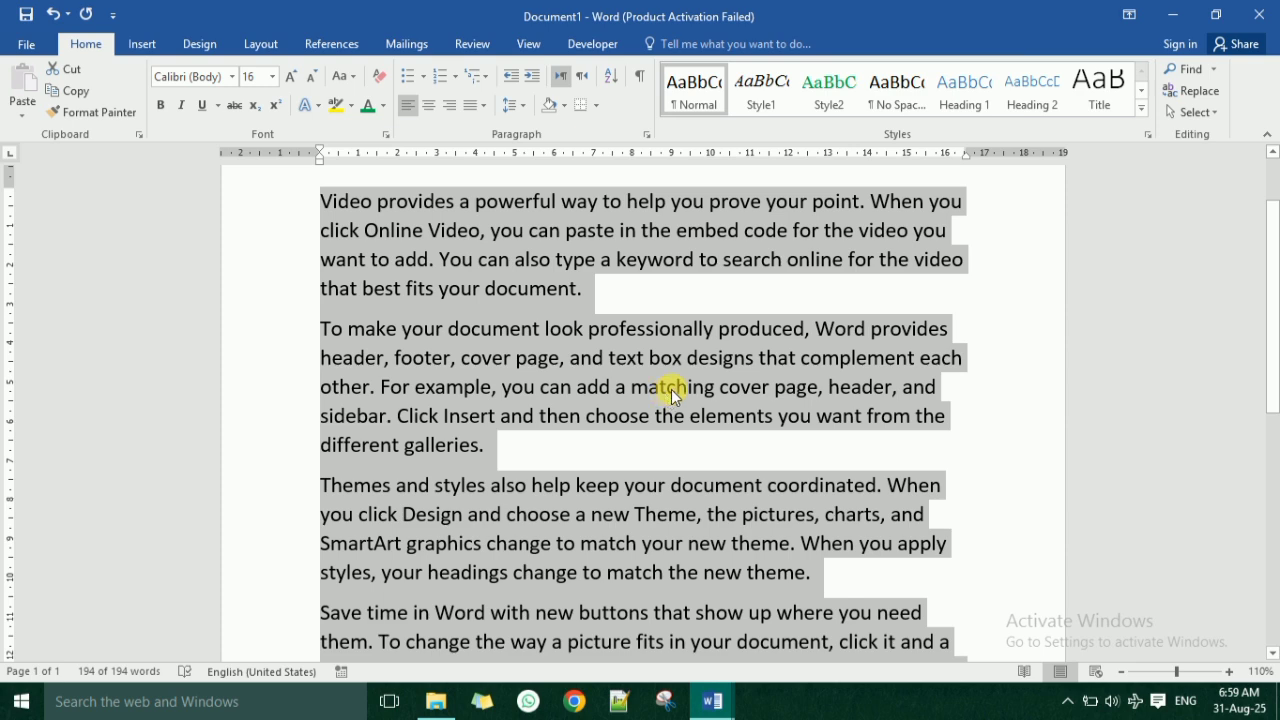
left_click(778, 103)
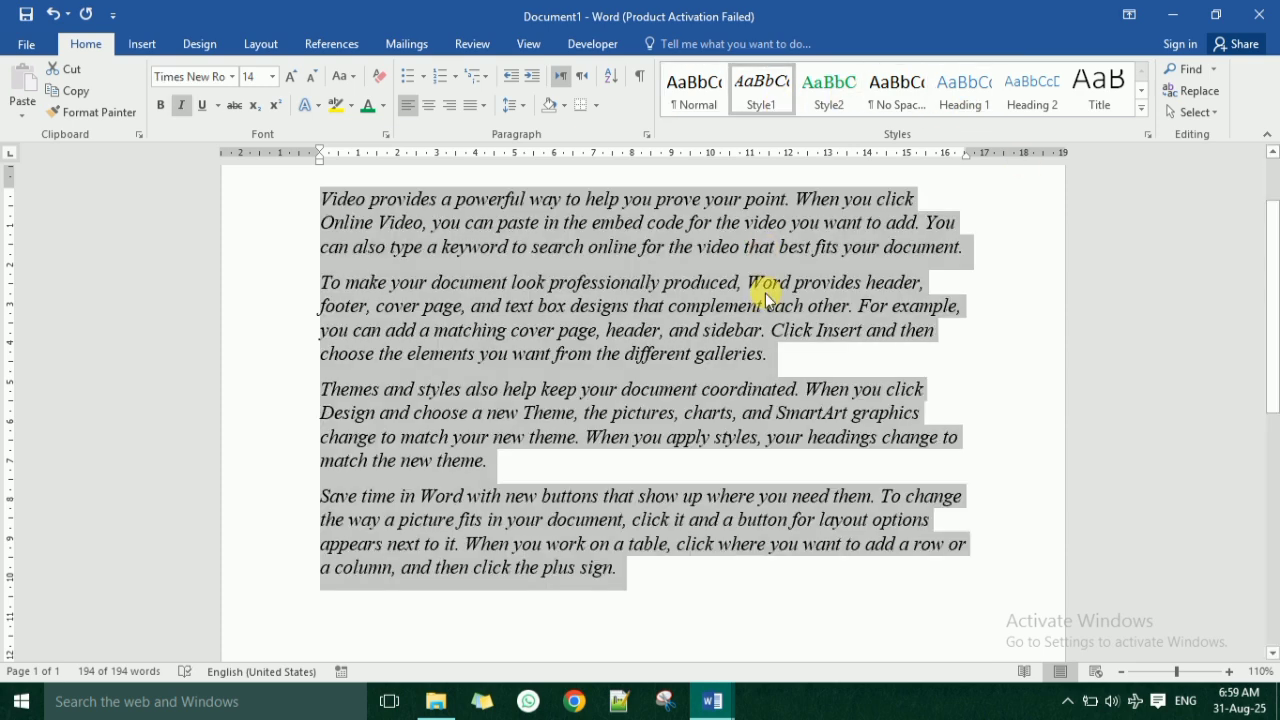
Apply the Style2 style to the second paragraph, beginning "To make your document".
left_click(765, 295)
left_click(838, 95)
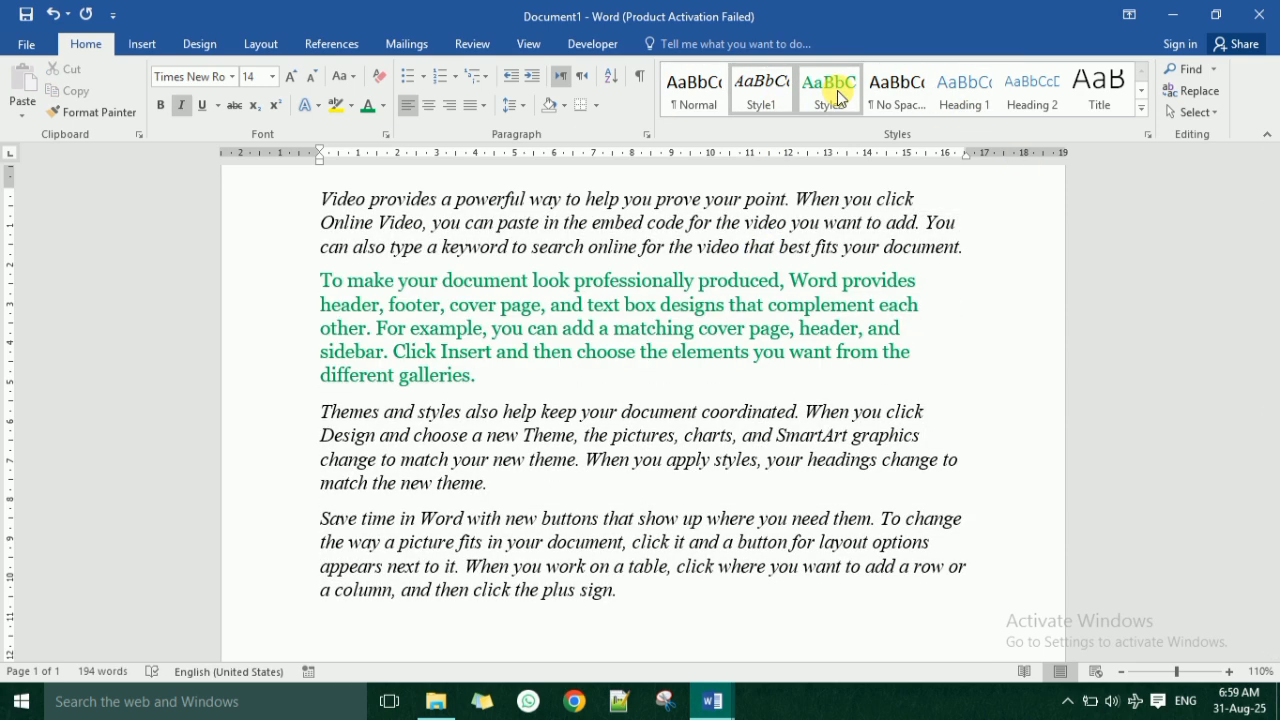
Remove the custom styles Style1 and Style2 from the style gallery.
right_click(770, 95)
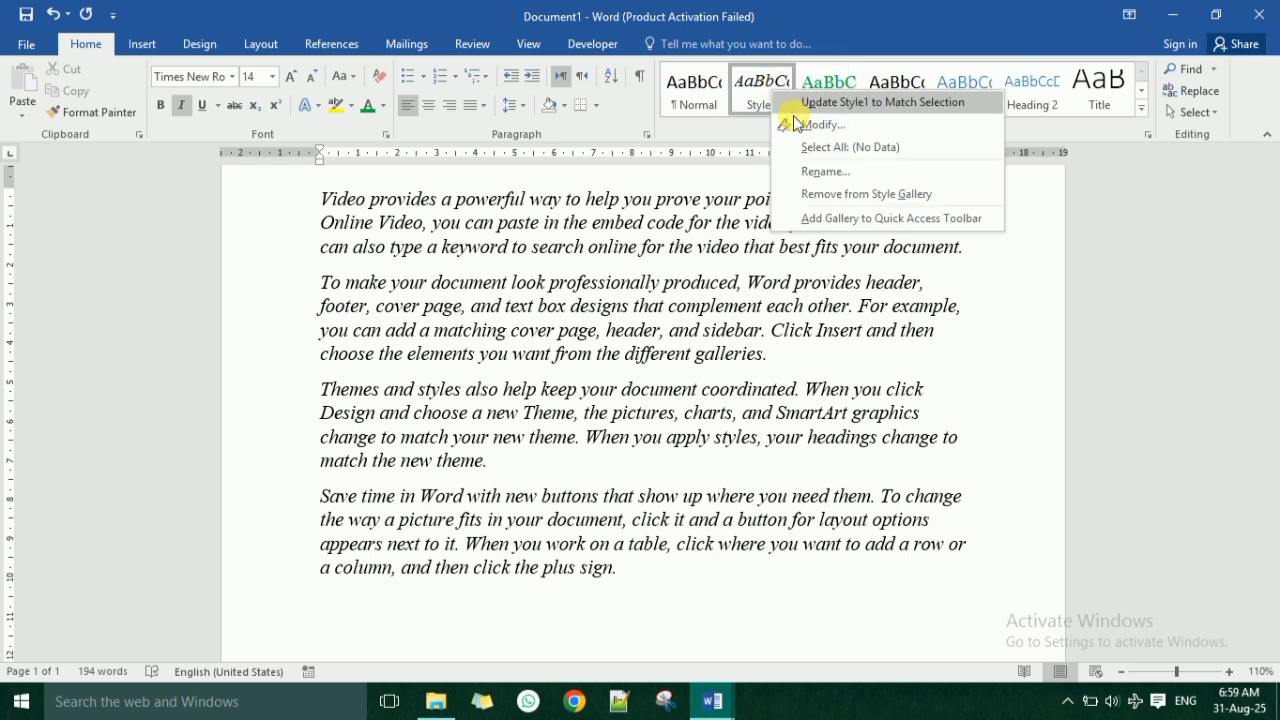
left_click(830, 196)
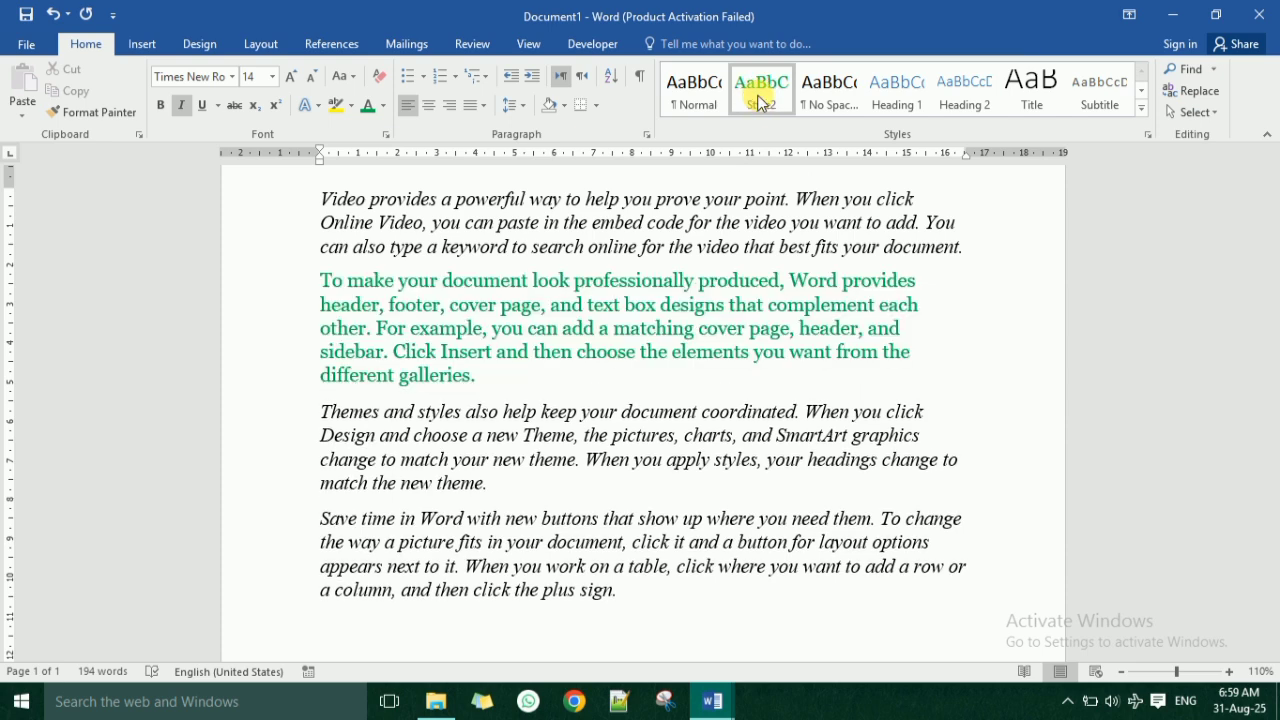
right_click(758, 95)
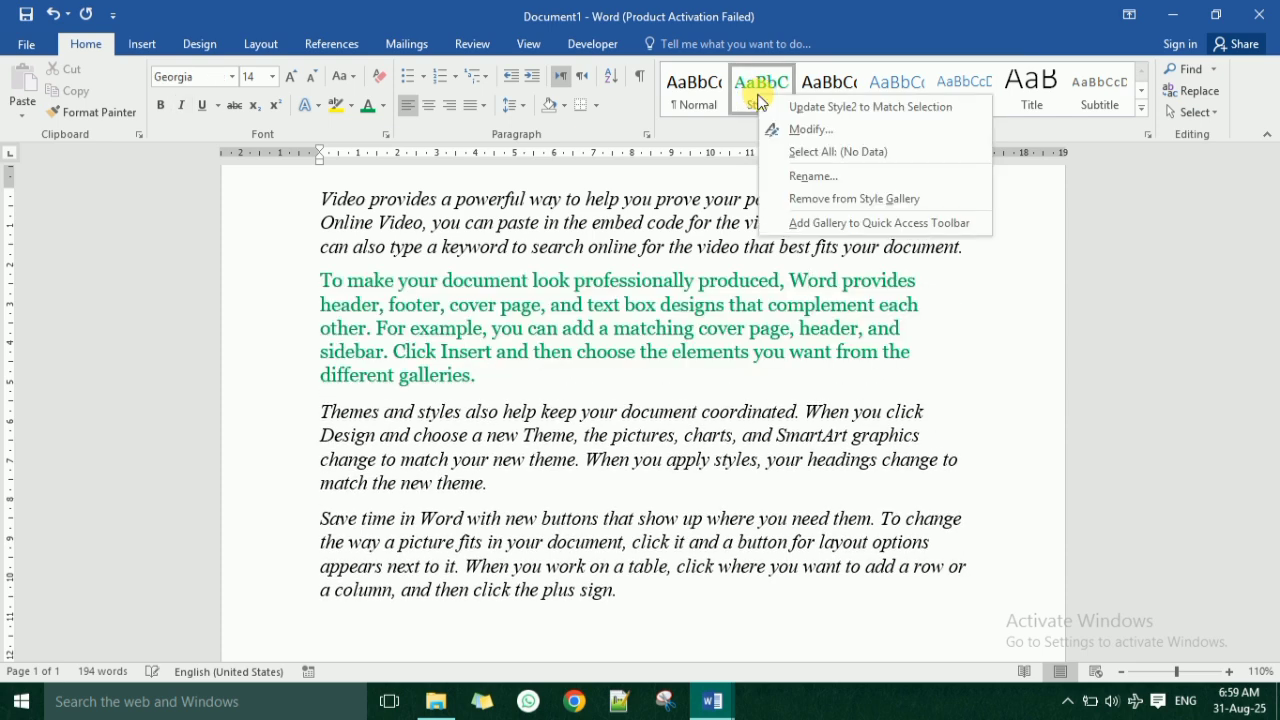
left_click(910, 205)
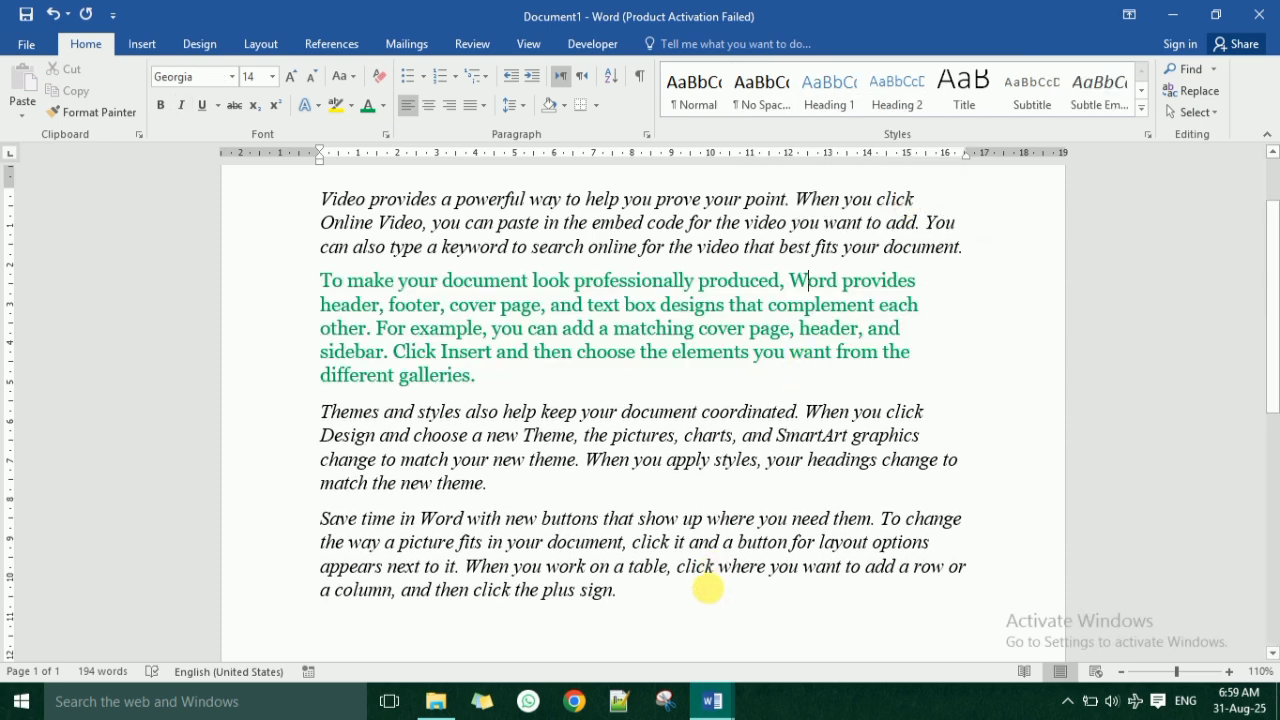
Delete the last three paragraphs, from "To make your document" through the end.
left_click_drag(654, 603, 313, 292)
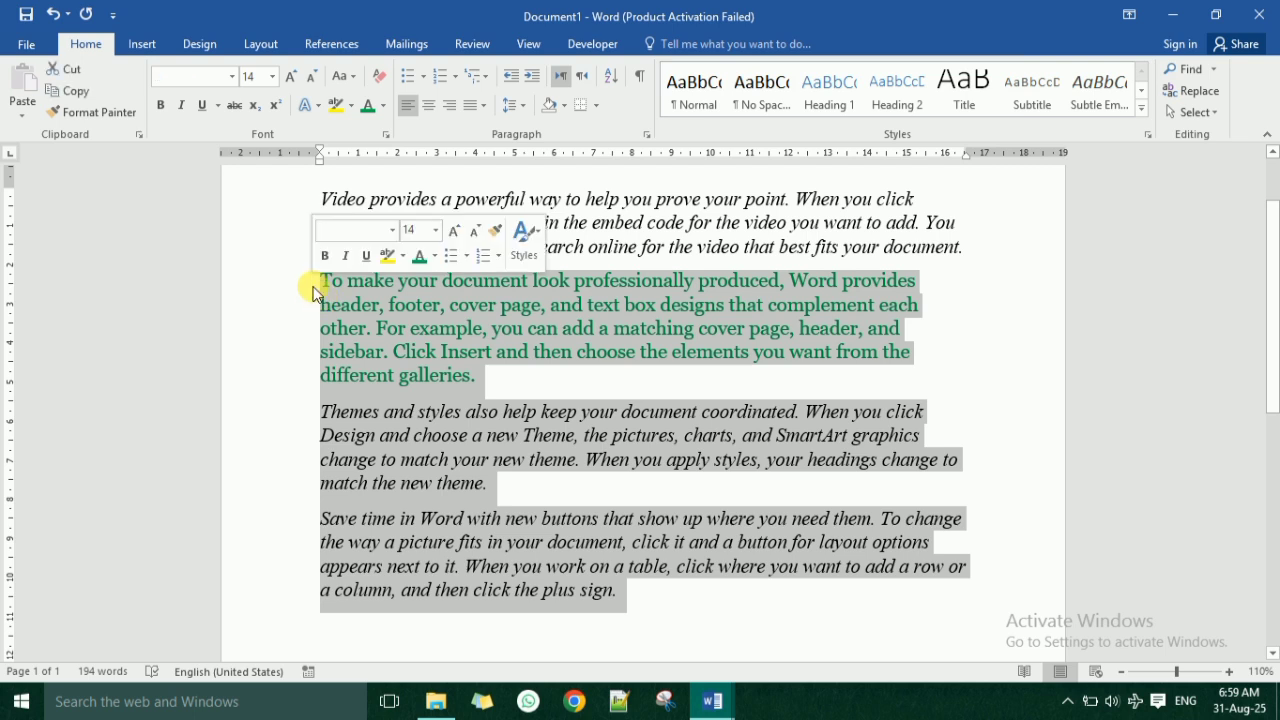
key("Delete")
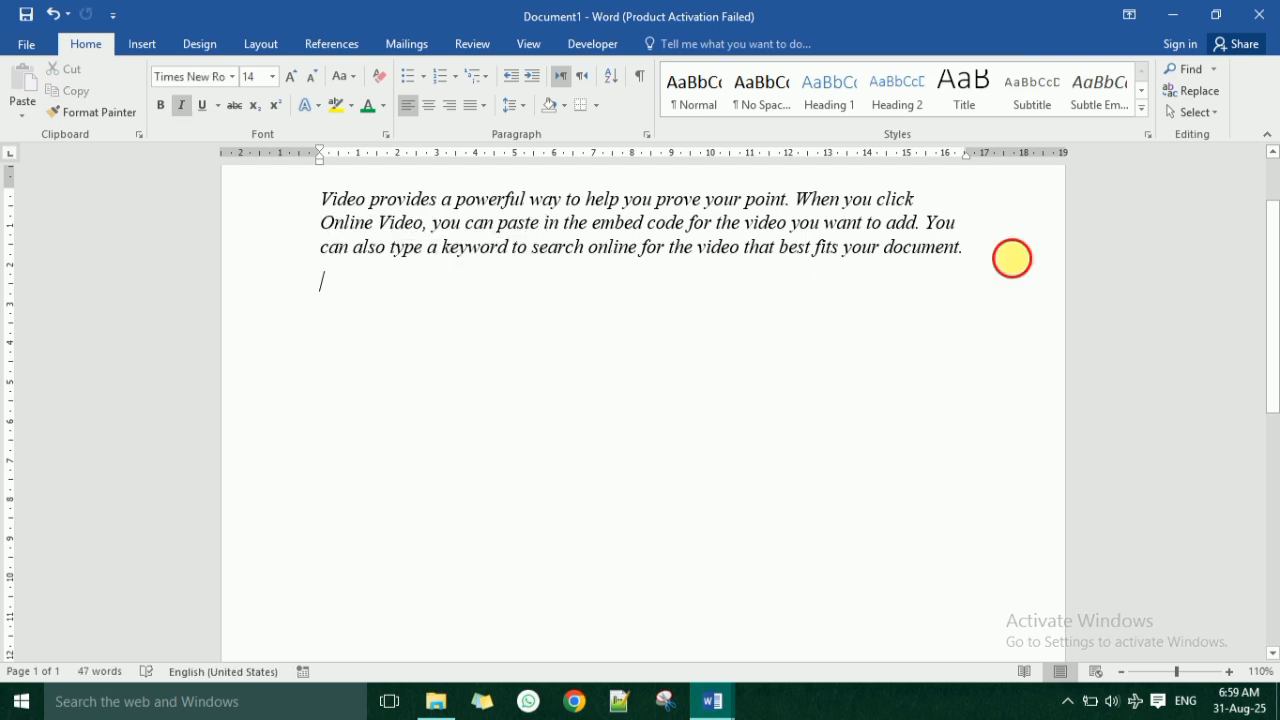
Clear the remaining paragraph's formatting and enlarge its font size to 20.
left_click_drag(1012, 258, 240, 178)
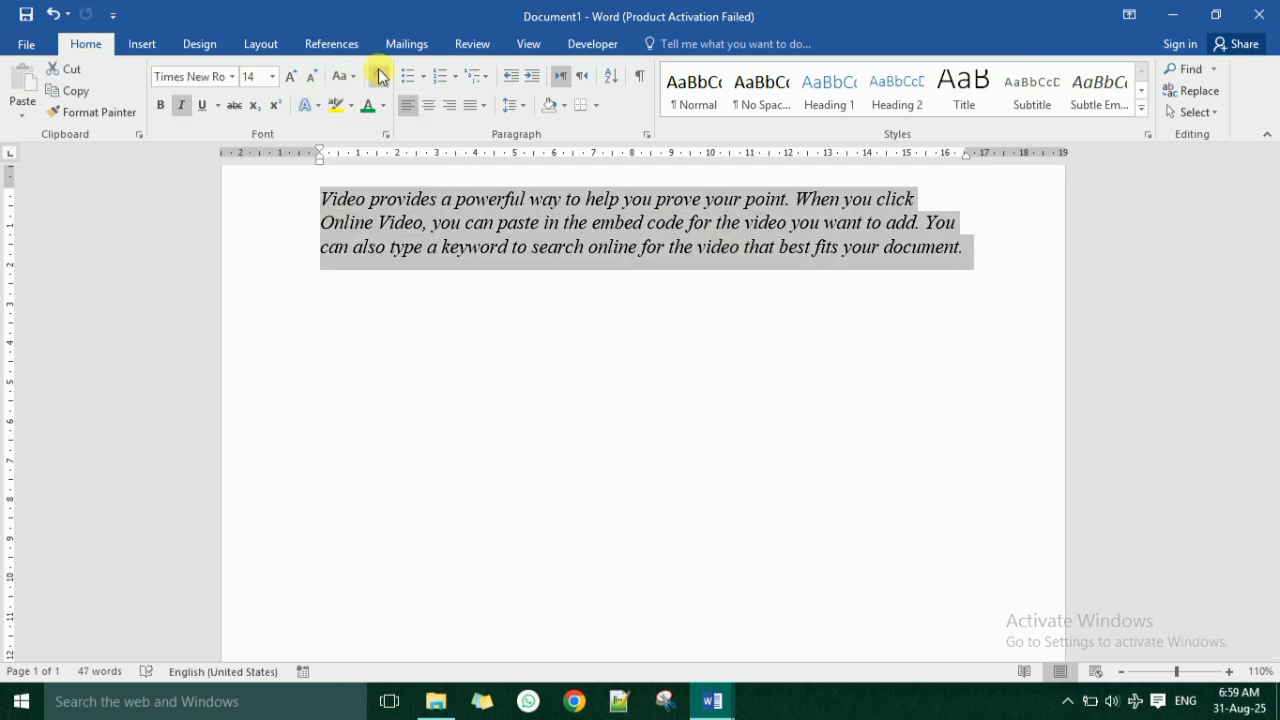
left_click(380, 77)
left_click(290, 77)
left_click(290, 77)
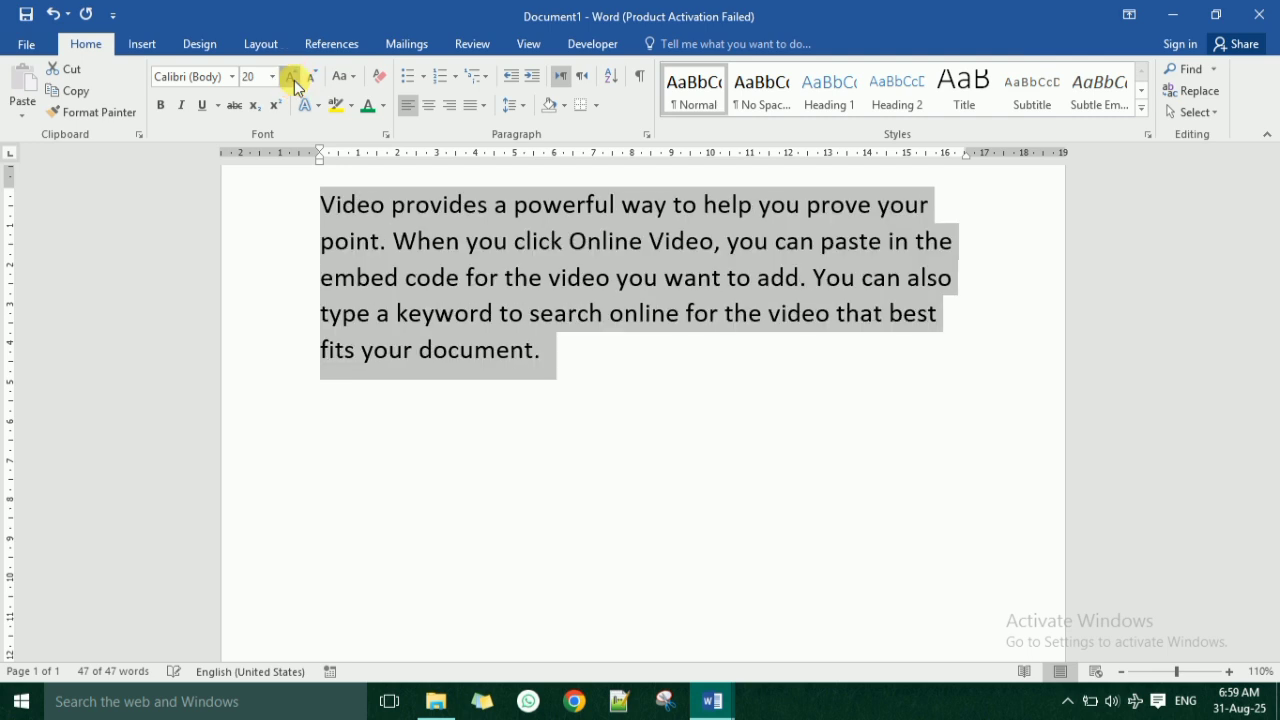
left_click(291, 78)
left_click(312, 80)
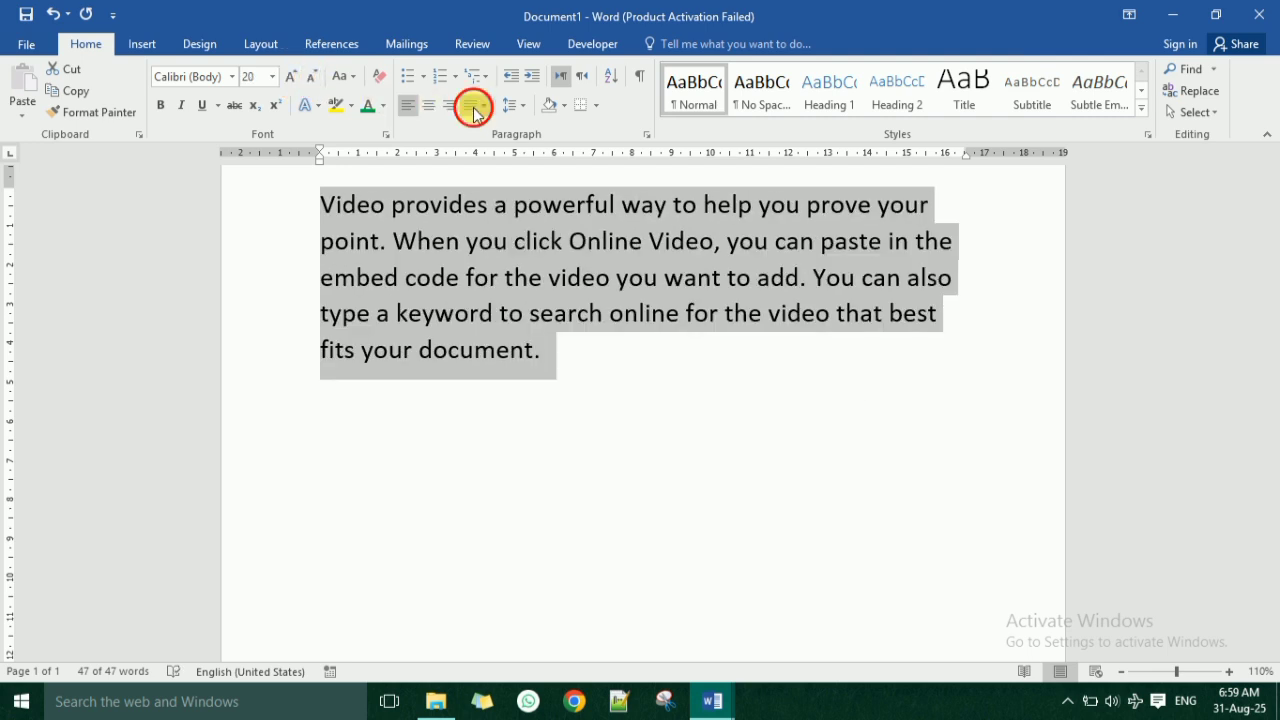
Justify the paragraph's text so its lines align with both margins.
left_click(483, 105)
left_click(519, 150)
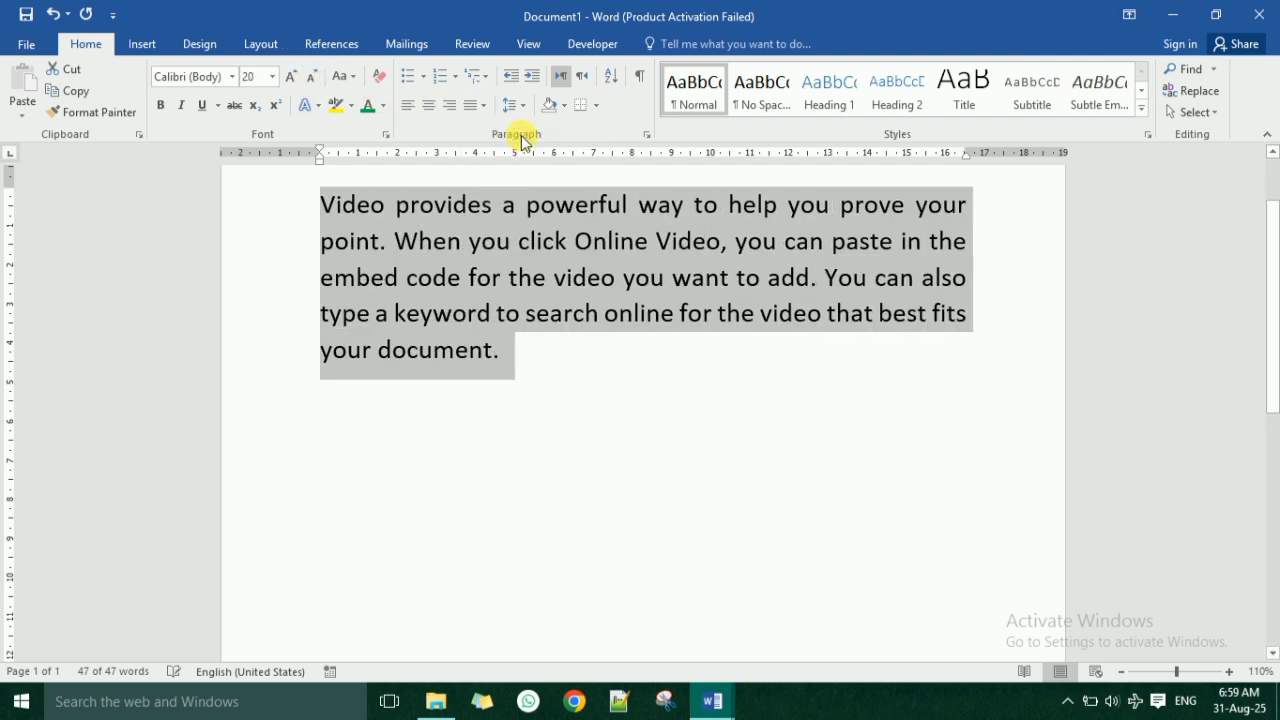
left_click(620, 375)
scroll(627, 395, "up", 2)
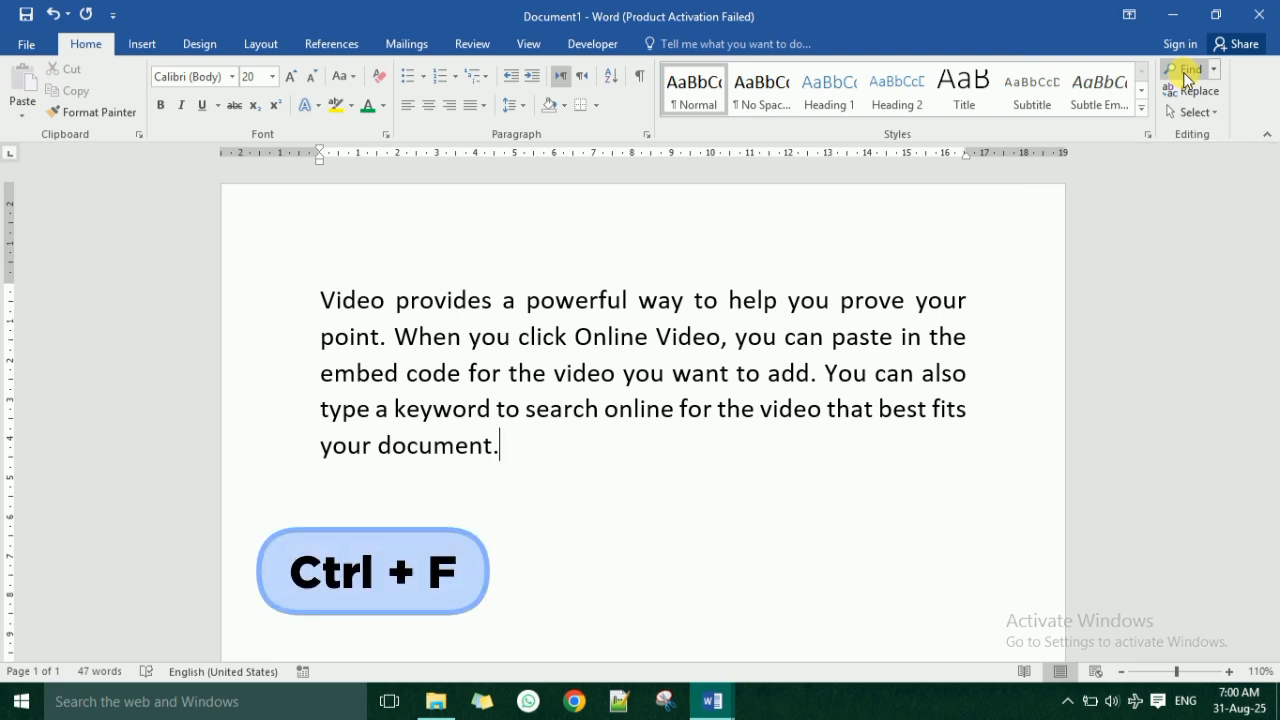
Search the document for the word "video" and close the search.
key("ctrl+f")
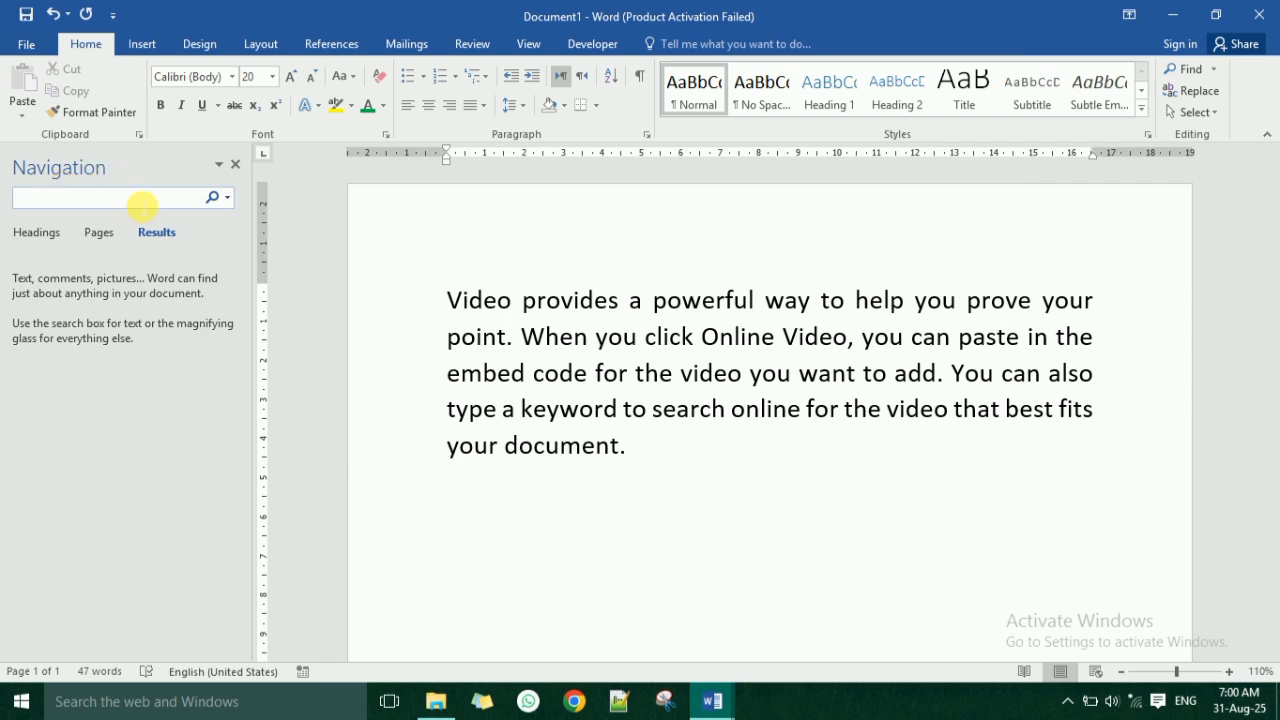
type("video")
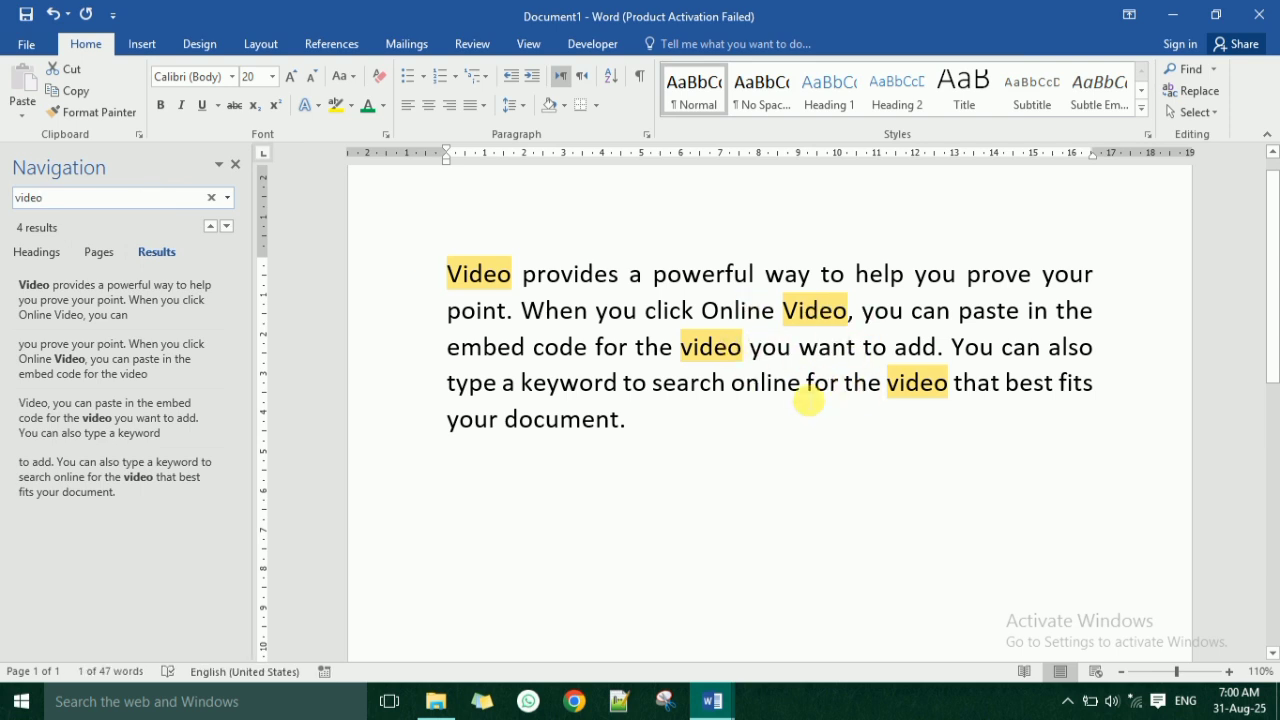
left_click(236, 165)
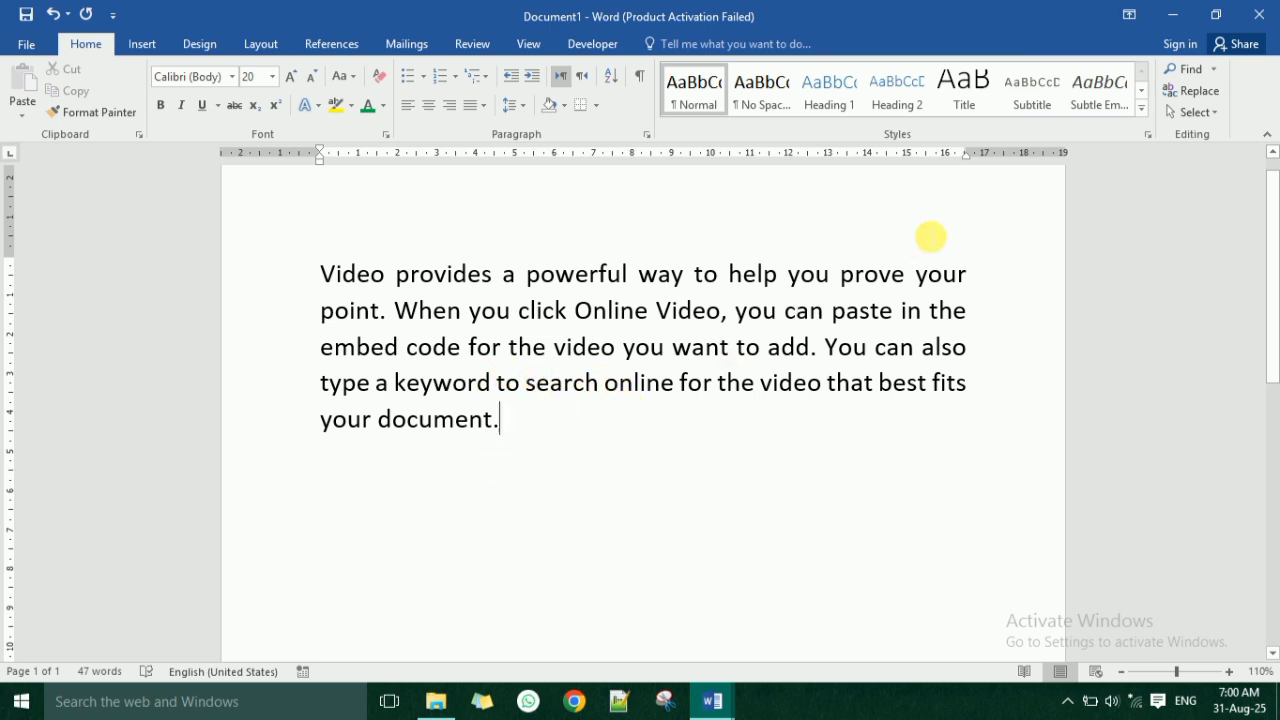
Replace every occurrence of "video" with "audio" and check the replaced words in the paragraph.
left_click(1199, 100)
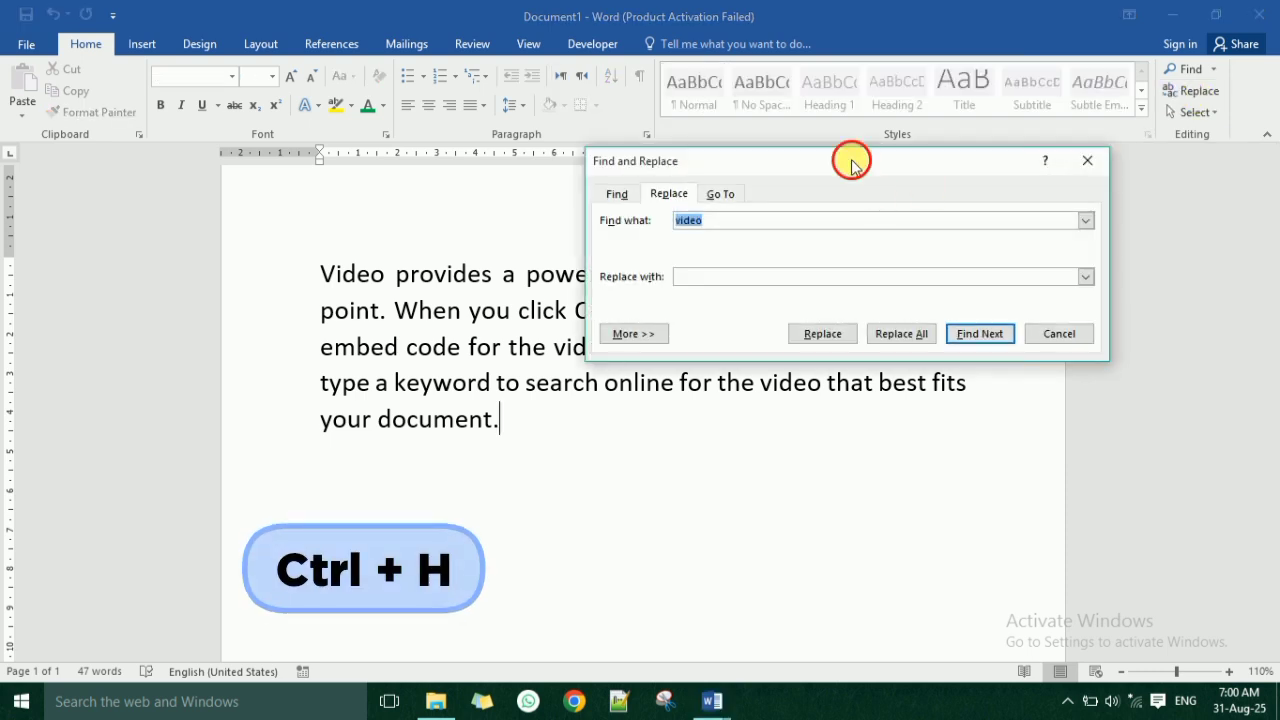
left_click_drag(851, 157, 691, 207)
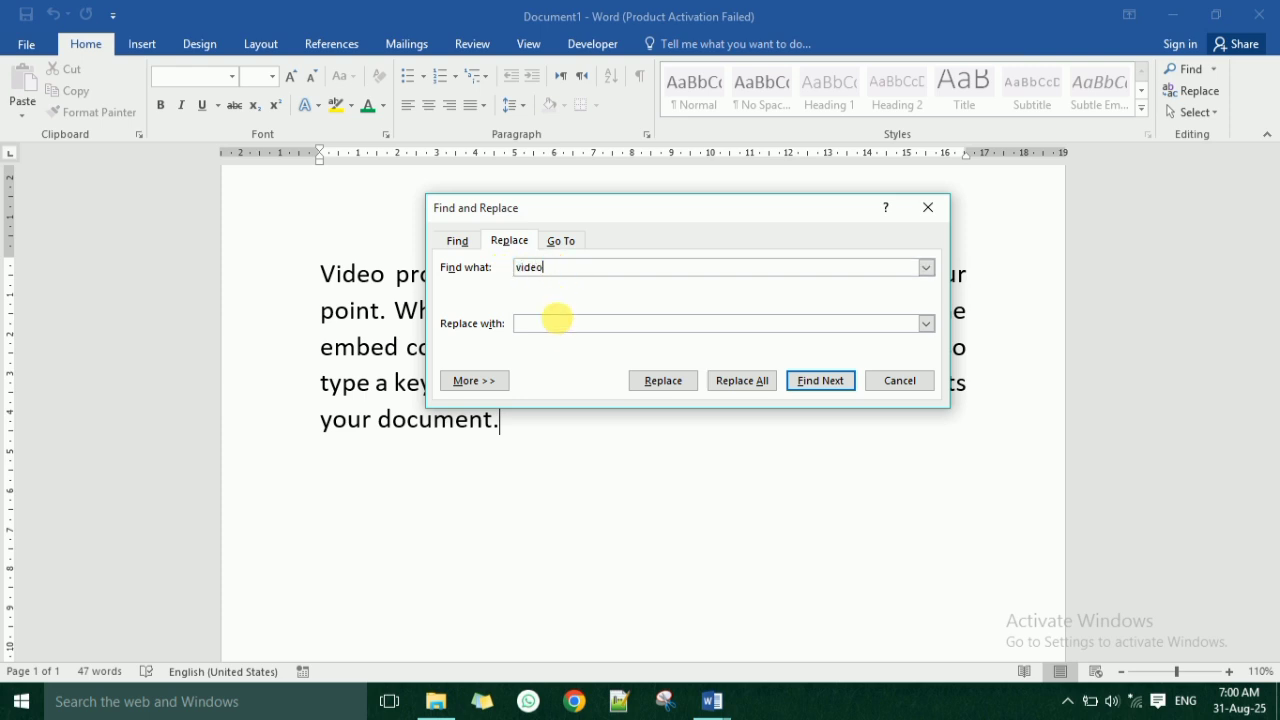
left_click(557, 330)
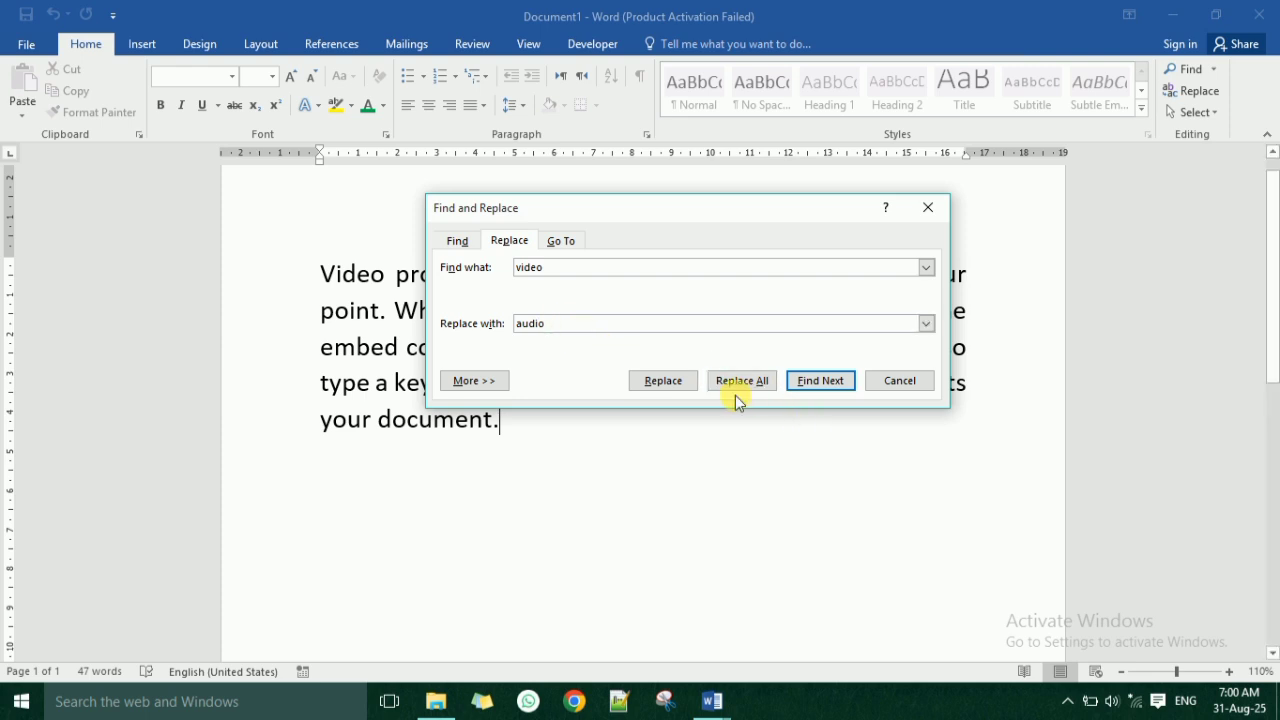
left_click_drag(752, 212, 984, 108)
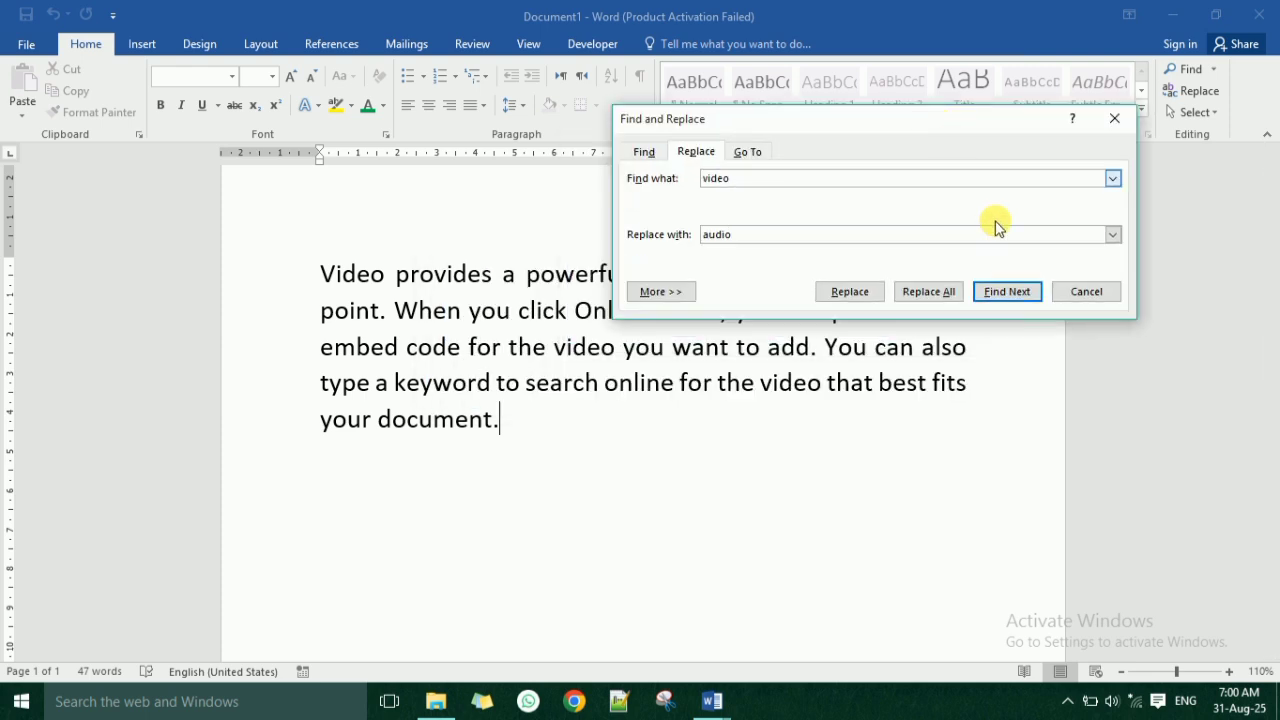
left_click(928, 290)
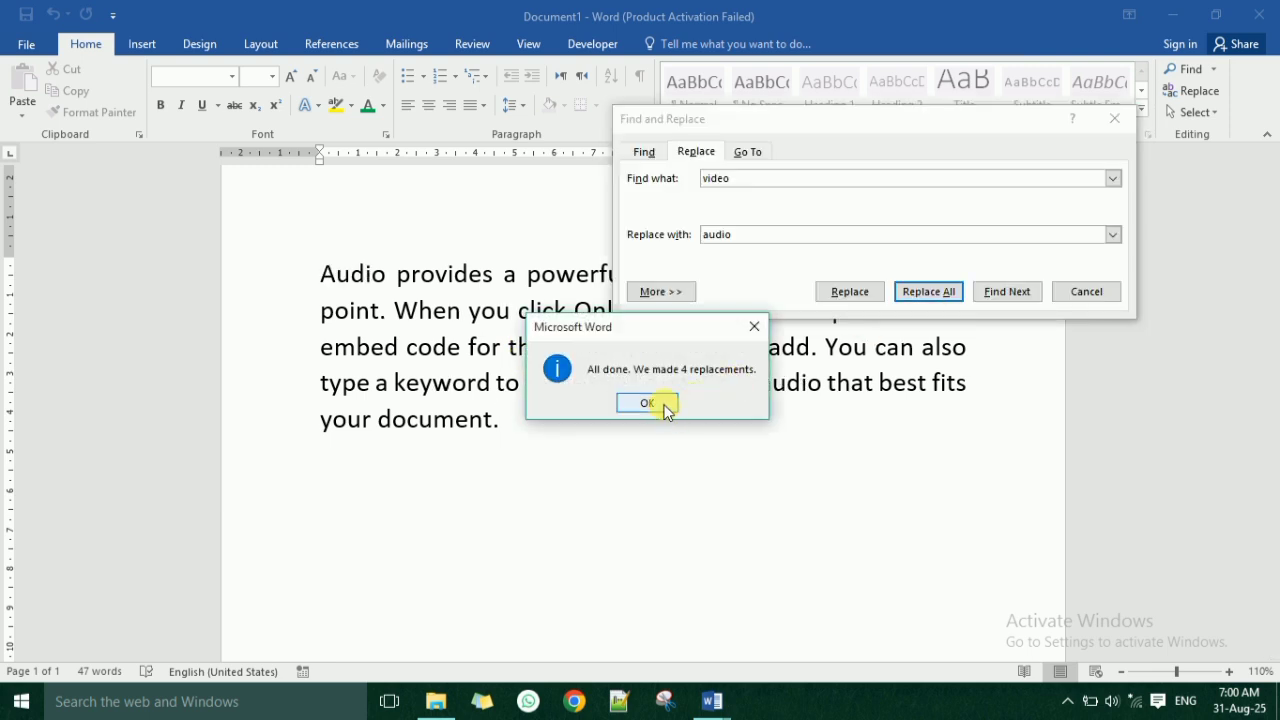
left_click(663, 407)
left_click(1087, 290)
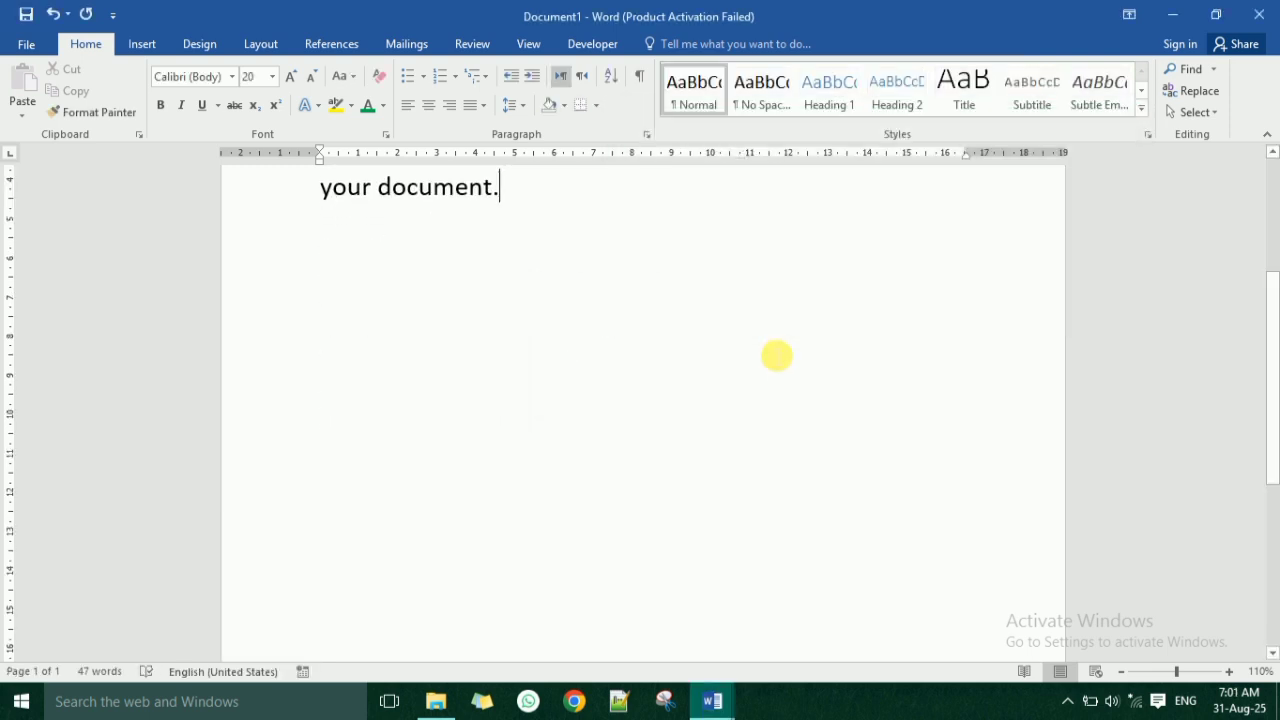
scroll(760, 365, "up", 3)
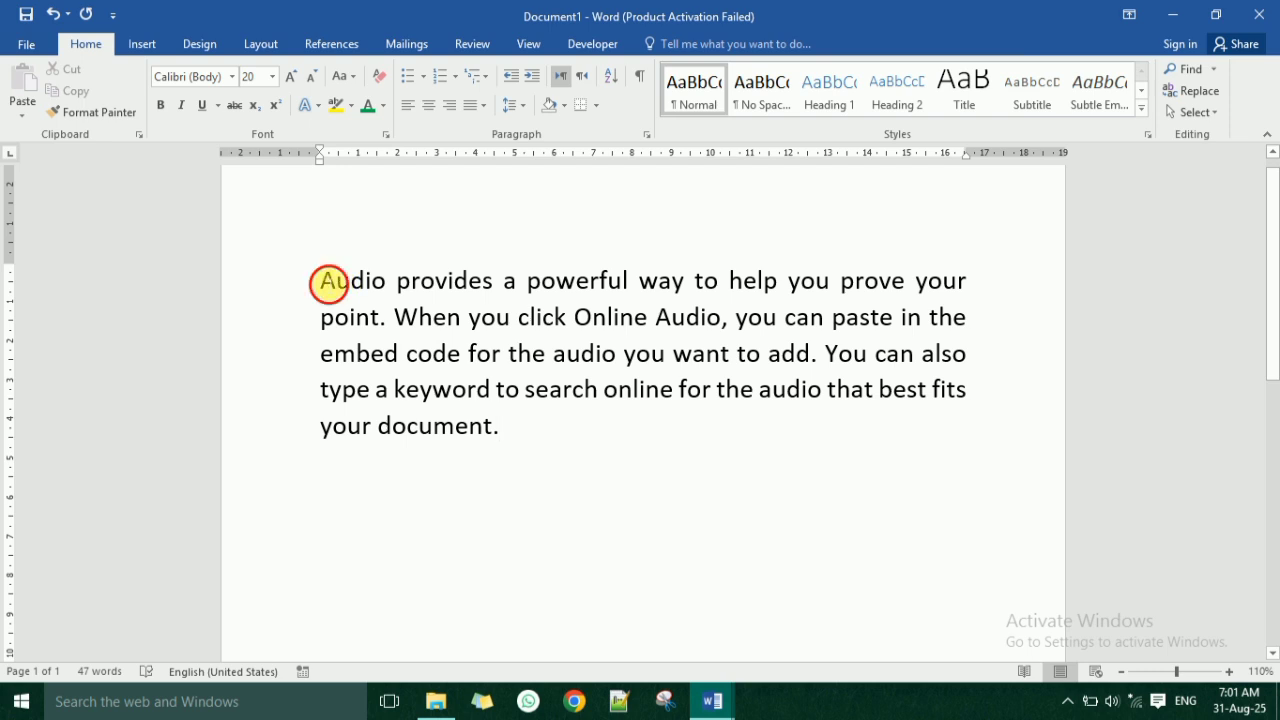
double_click(328, 284)
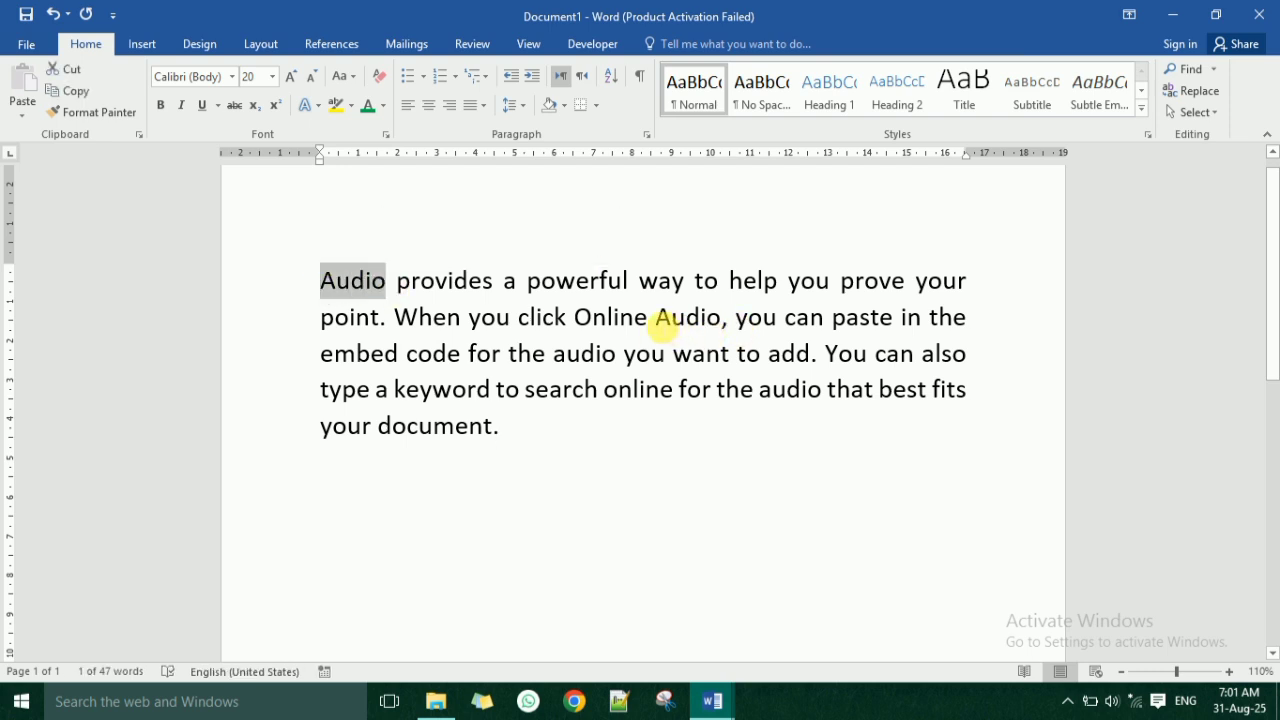
double_click(670, 320)
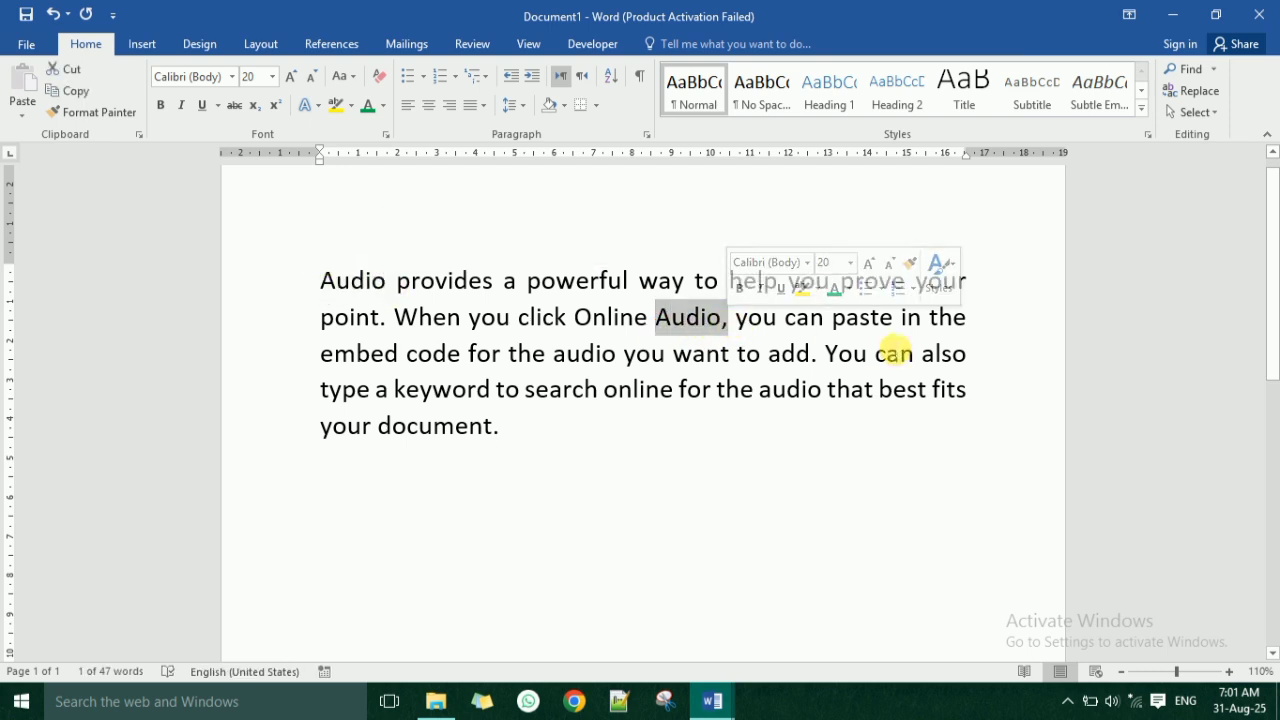
left_click_drag(758, 390, 822, 391)
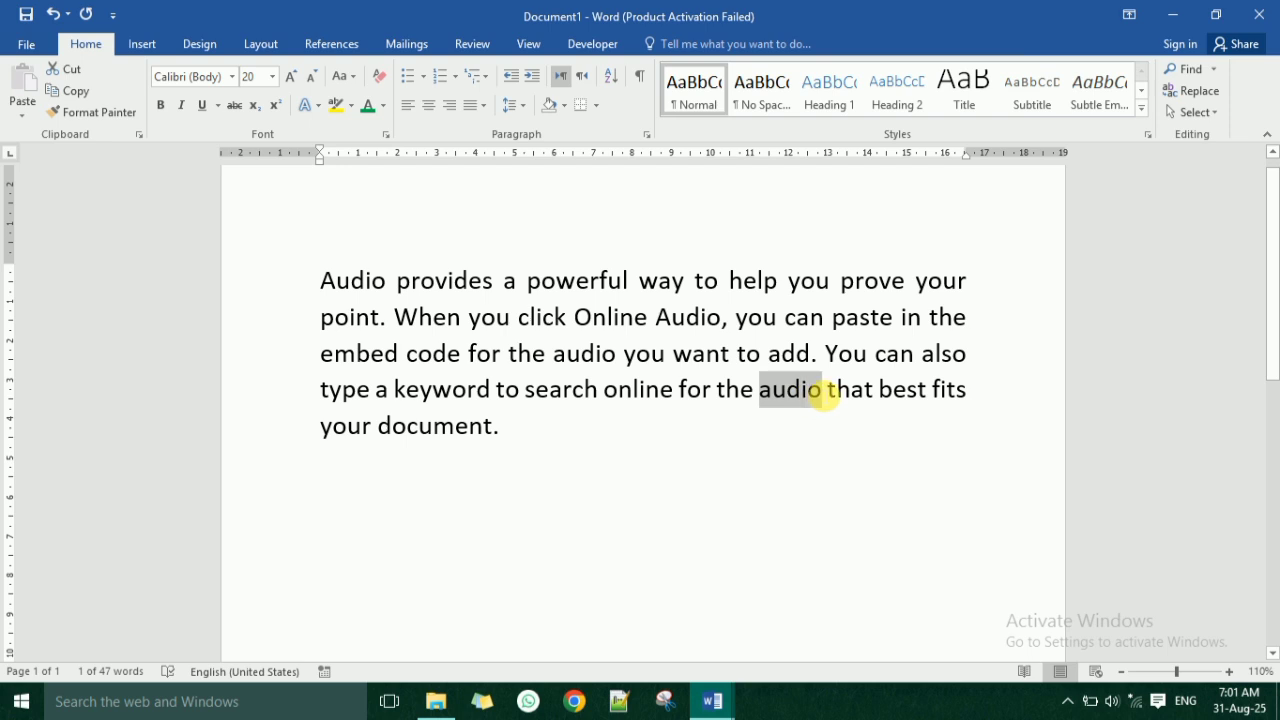
left_click(582, 355)
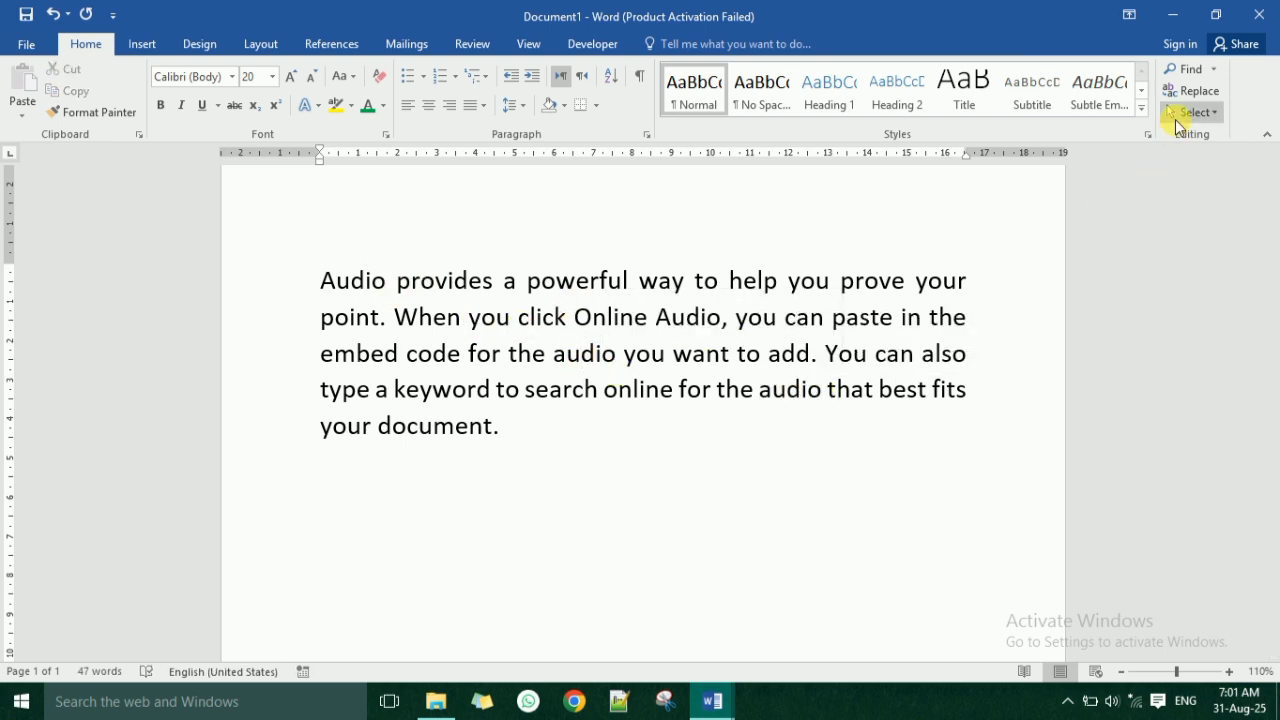
left_click(588, 463)
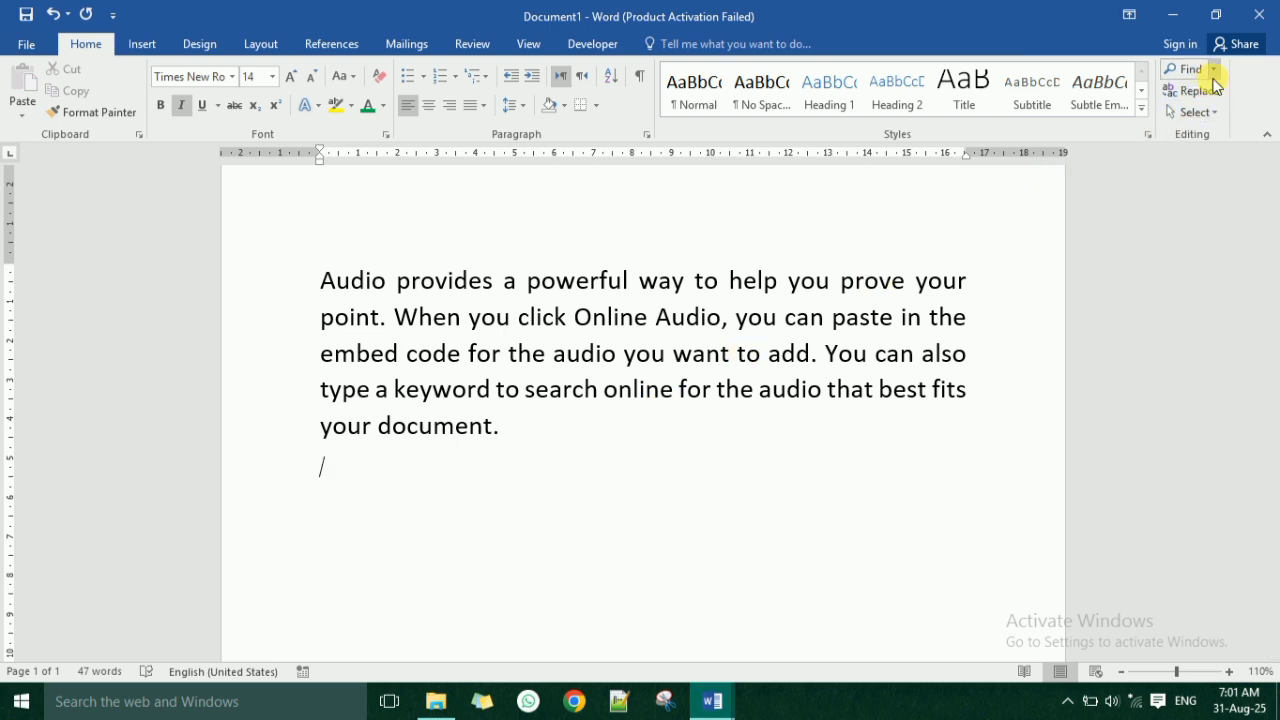
left_click(1217, 111)
left_click(1218, 108)
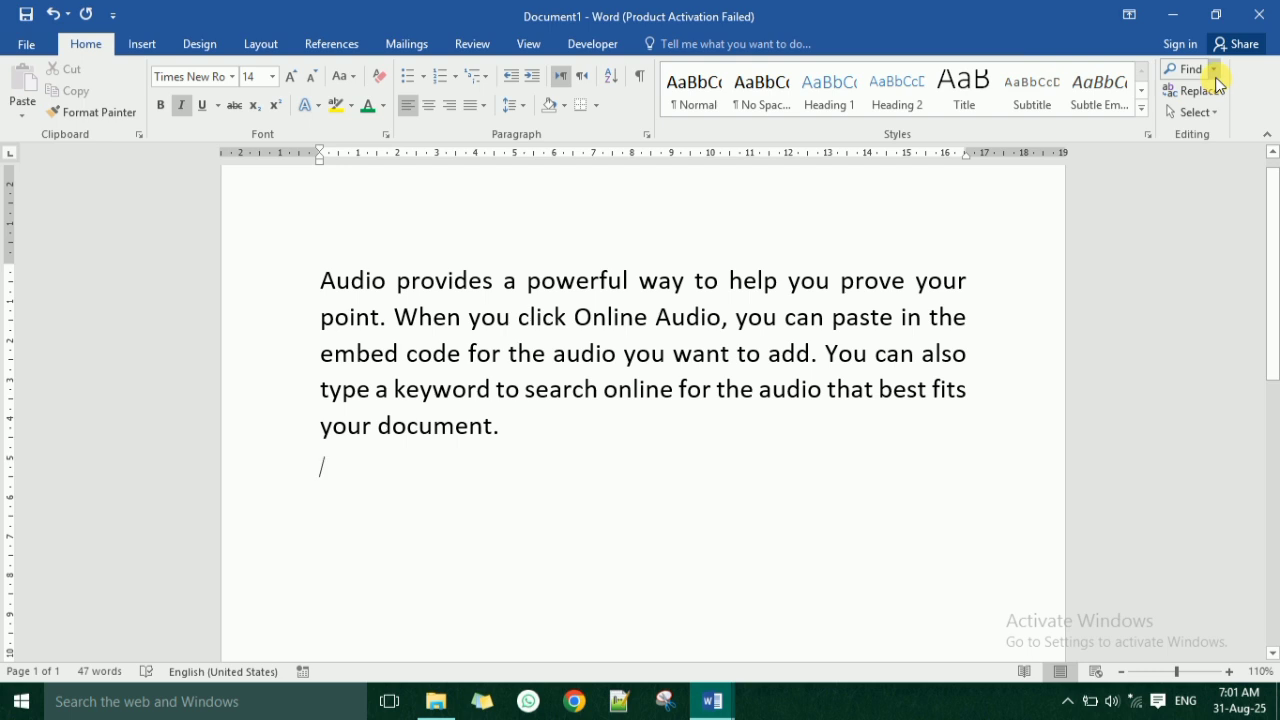
left_click(1215, 70)
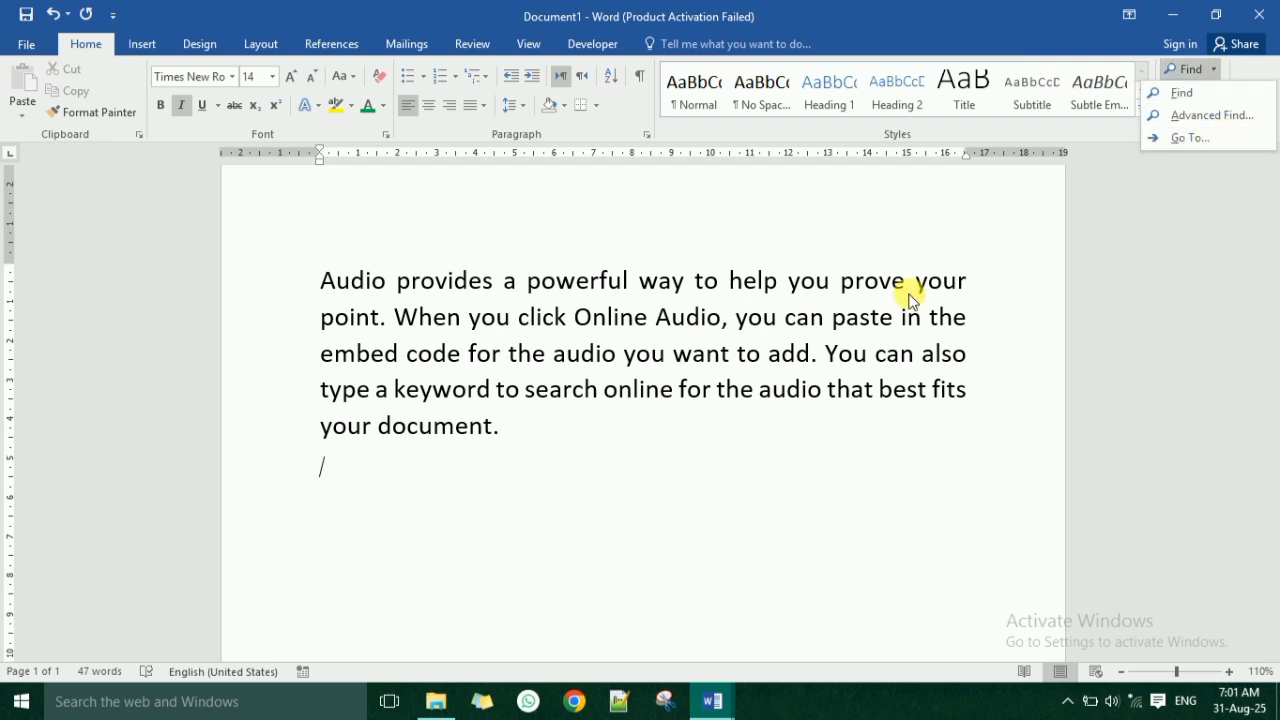
left_click(692, 434)
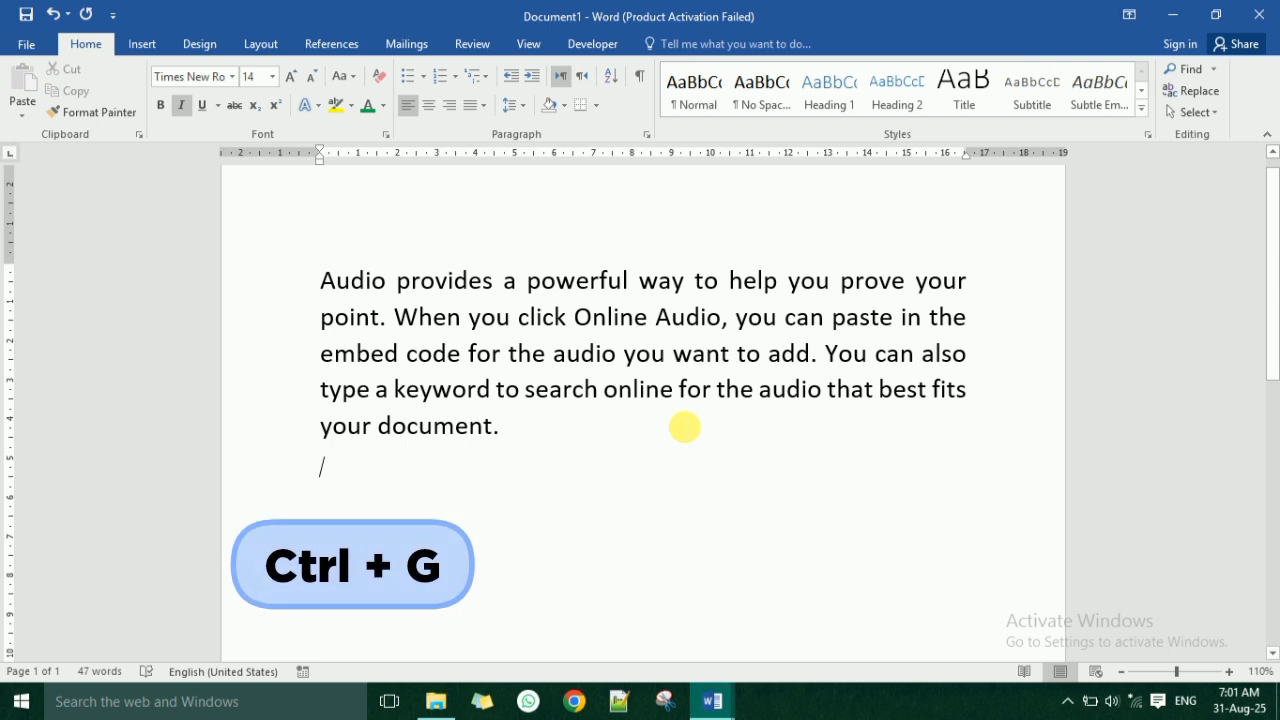
Examine the Go To options for jumping to a page in the document and close them.
key("ctrl+g")
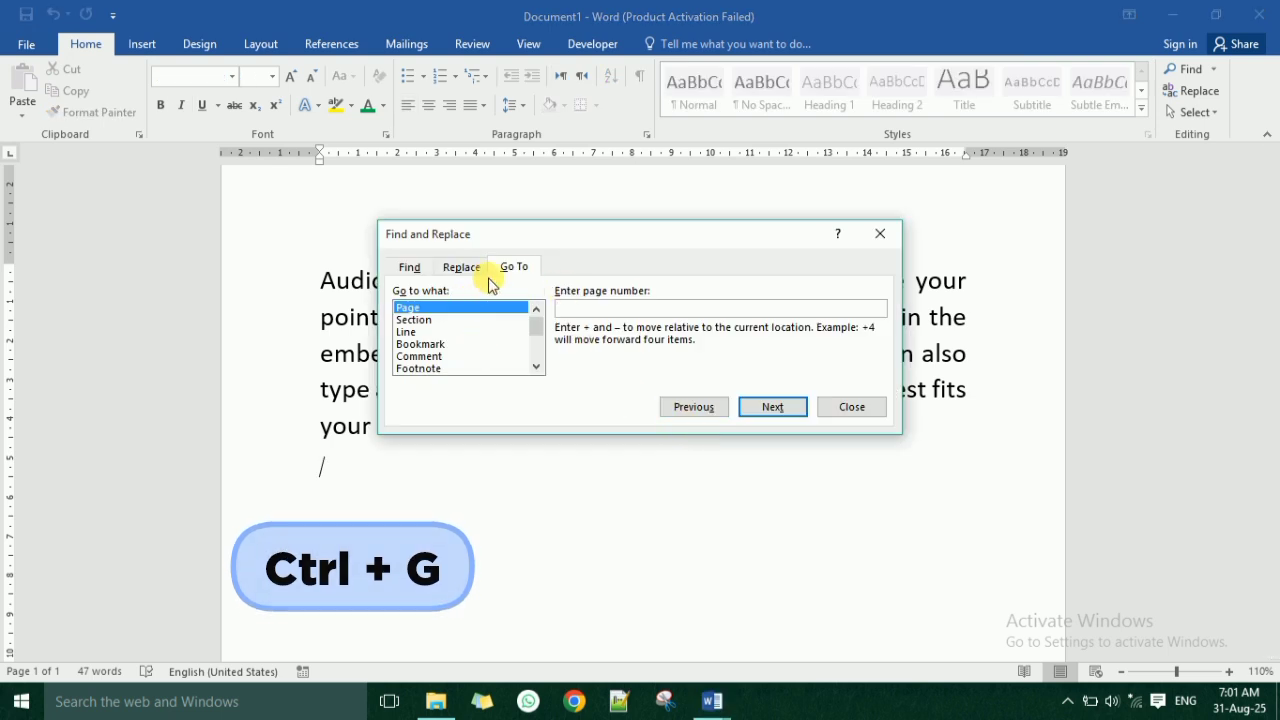
left_click(530, 267)
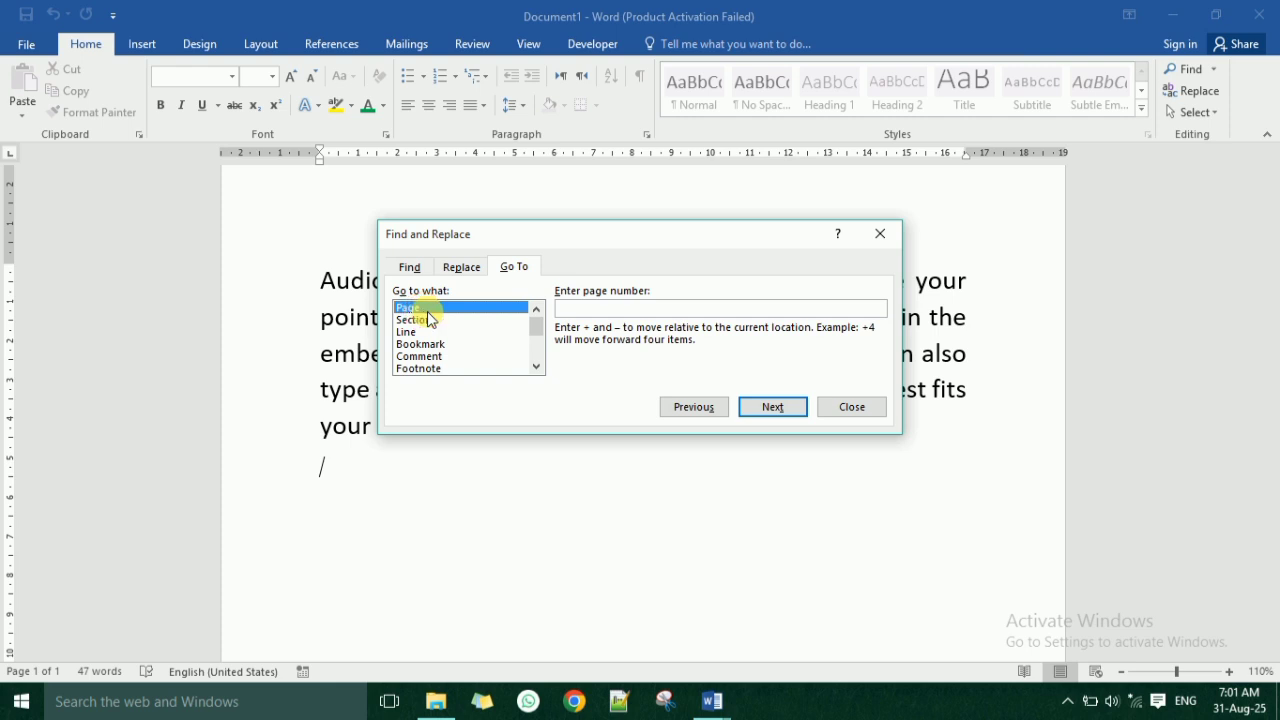
left_click(596, 312)
left_click(826, 410)
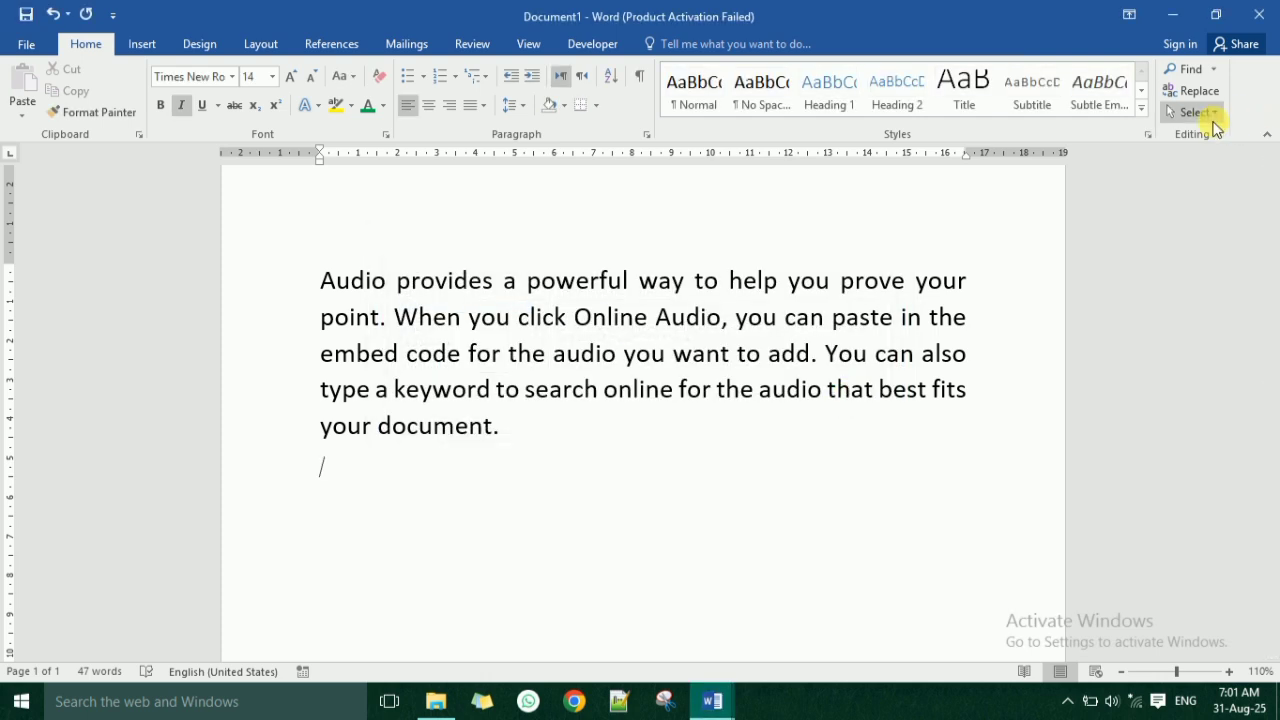
left_click(1212, 116)
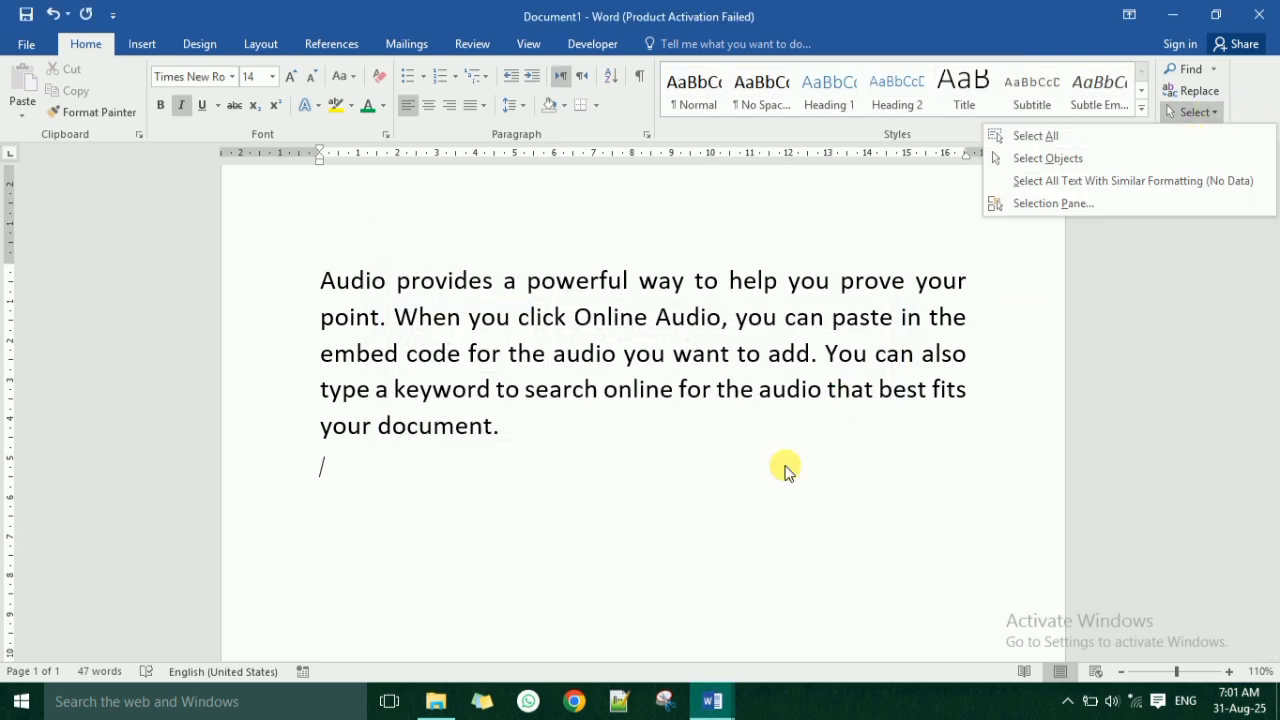
left_click(505, 436)
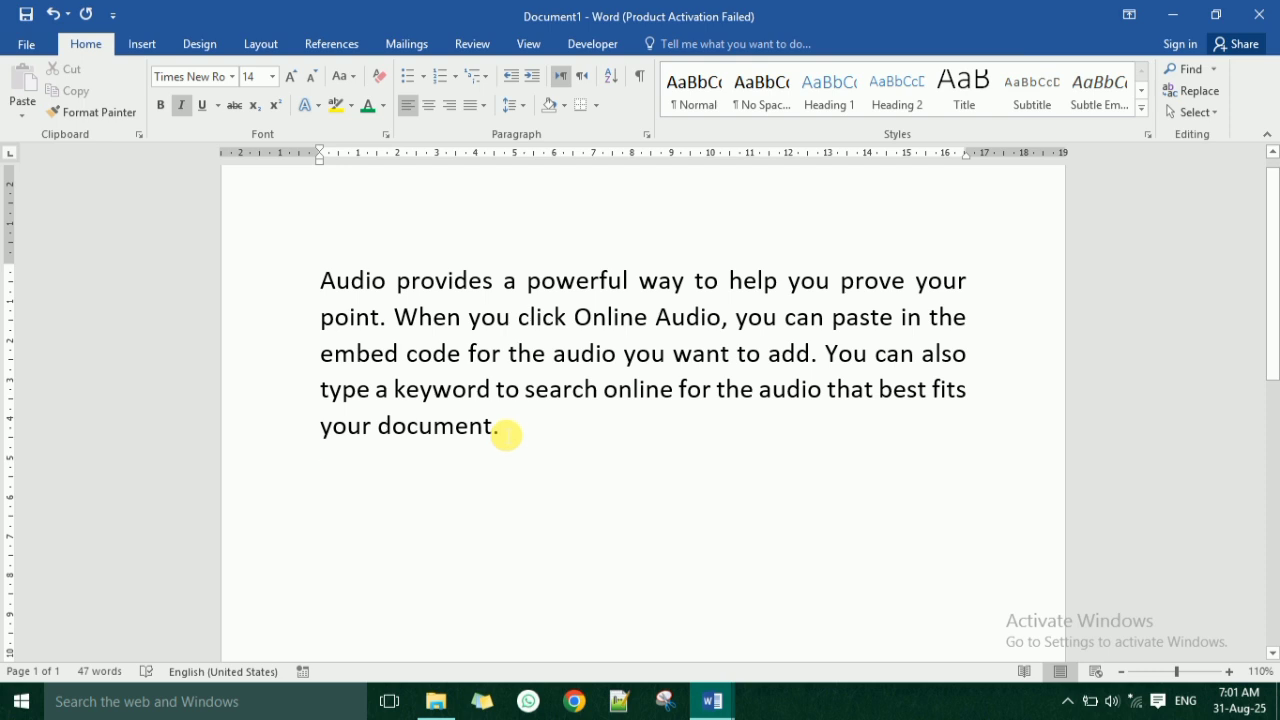
left_click(510, 428)
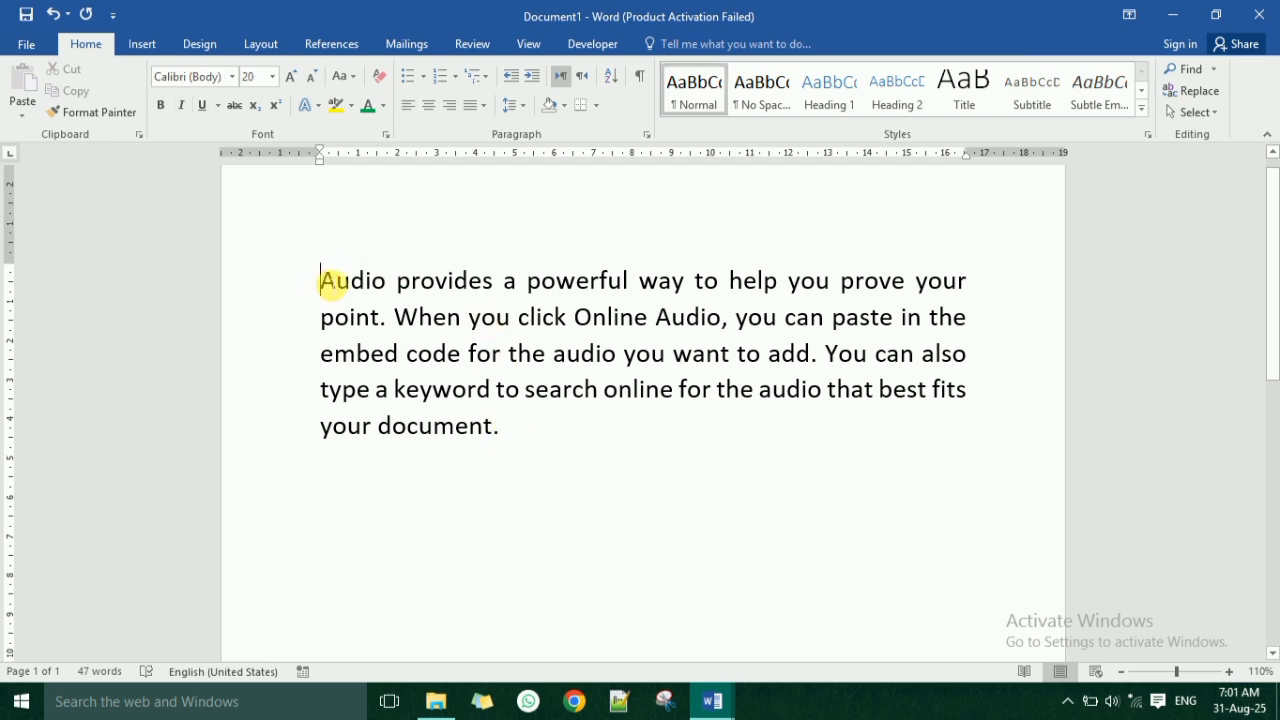
Color both capitalized "Audio" words, "keyword" and "best" in the paragraph red.
left_click_drag(328, 283, 372, 276)
left_click(386, 105)
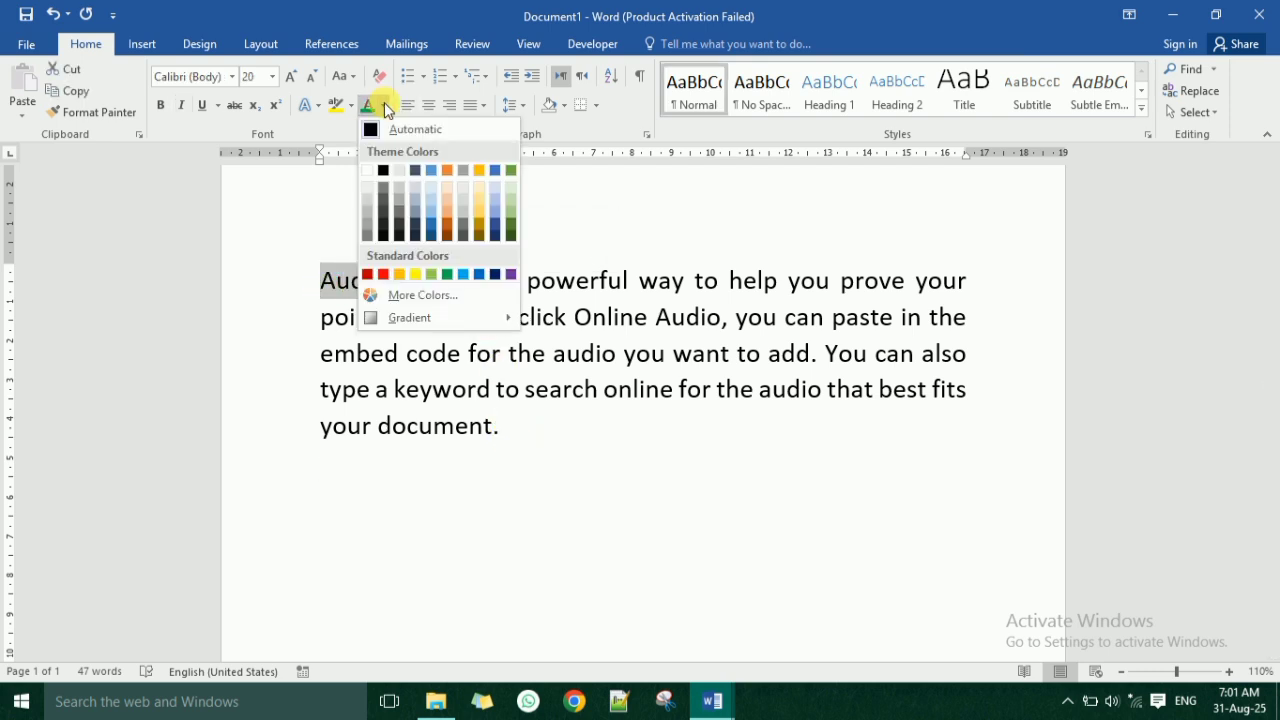
left_click(384, 274)
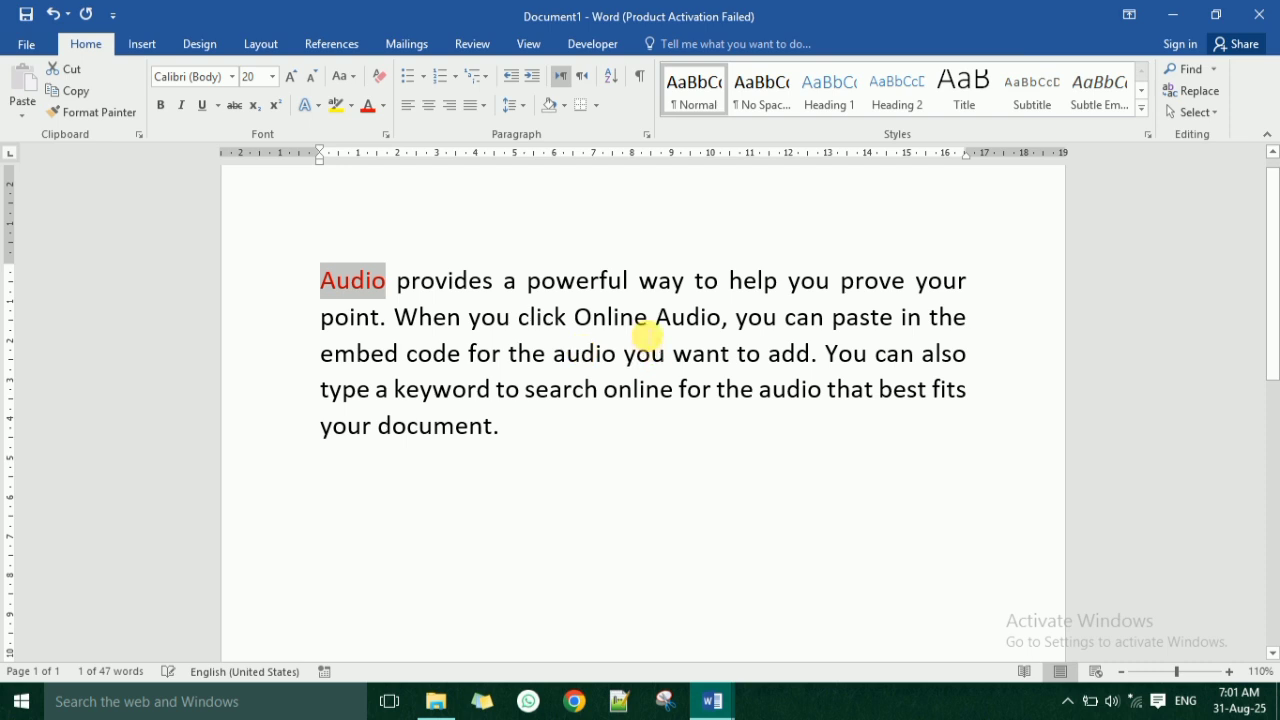
left_click_drag(656, 320, 724, 320)
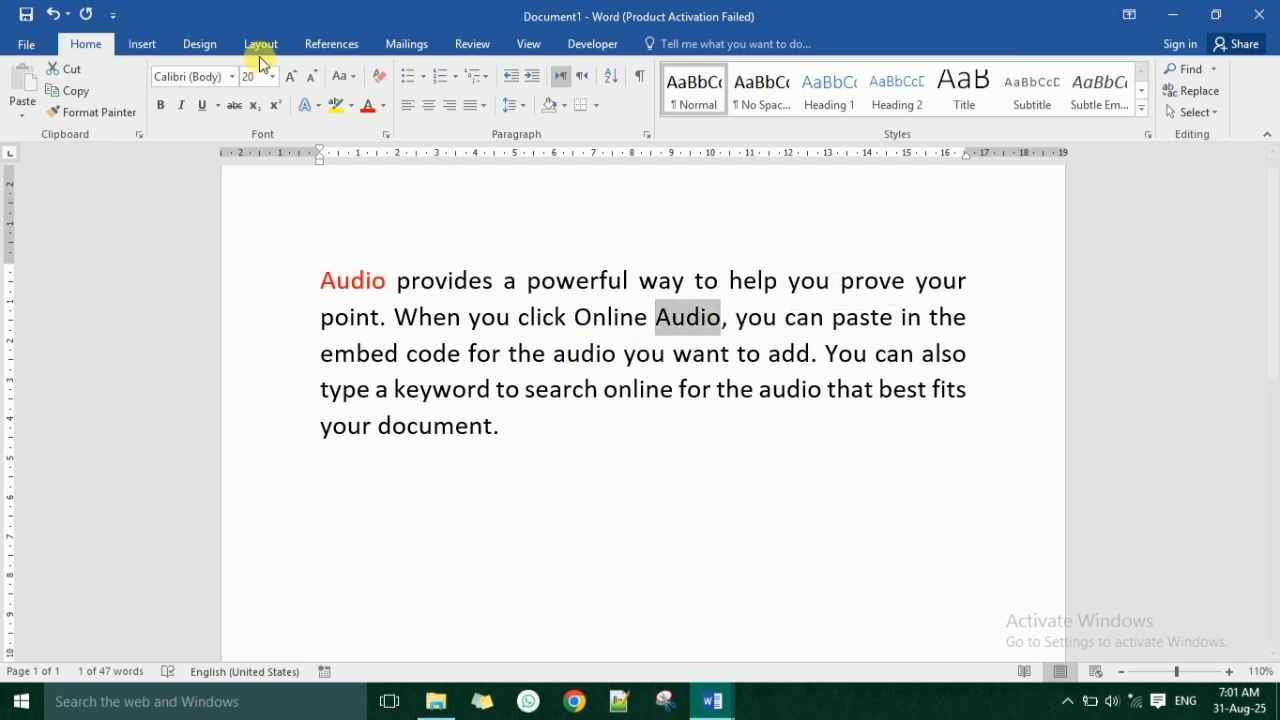
left_click(369, 111)
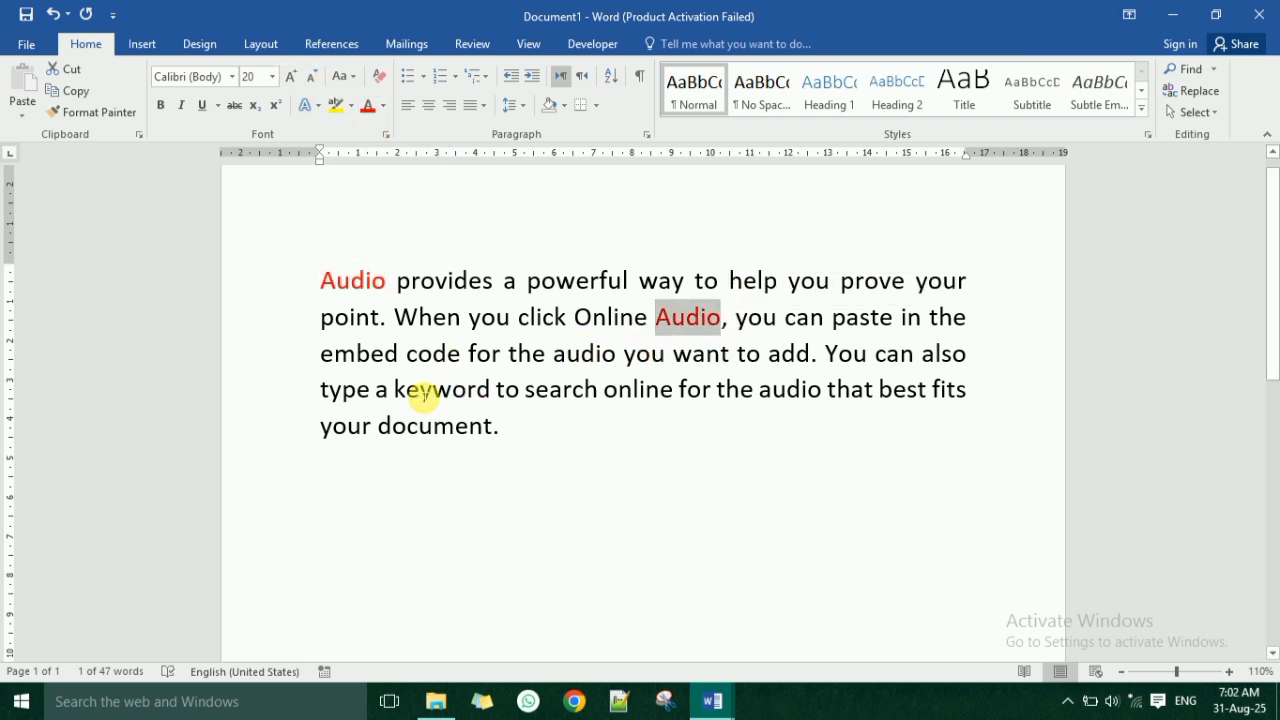
left_click_drag(396, 390, 491, 389)
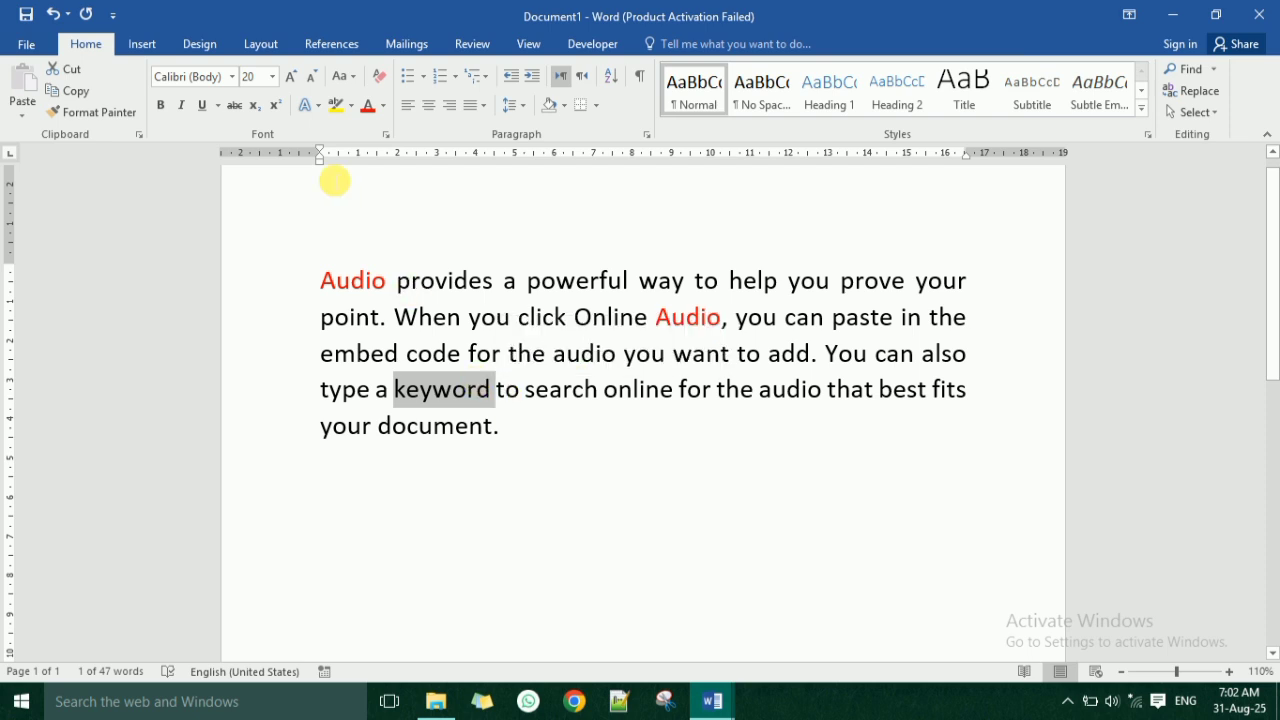
left_click(369, 106)
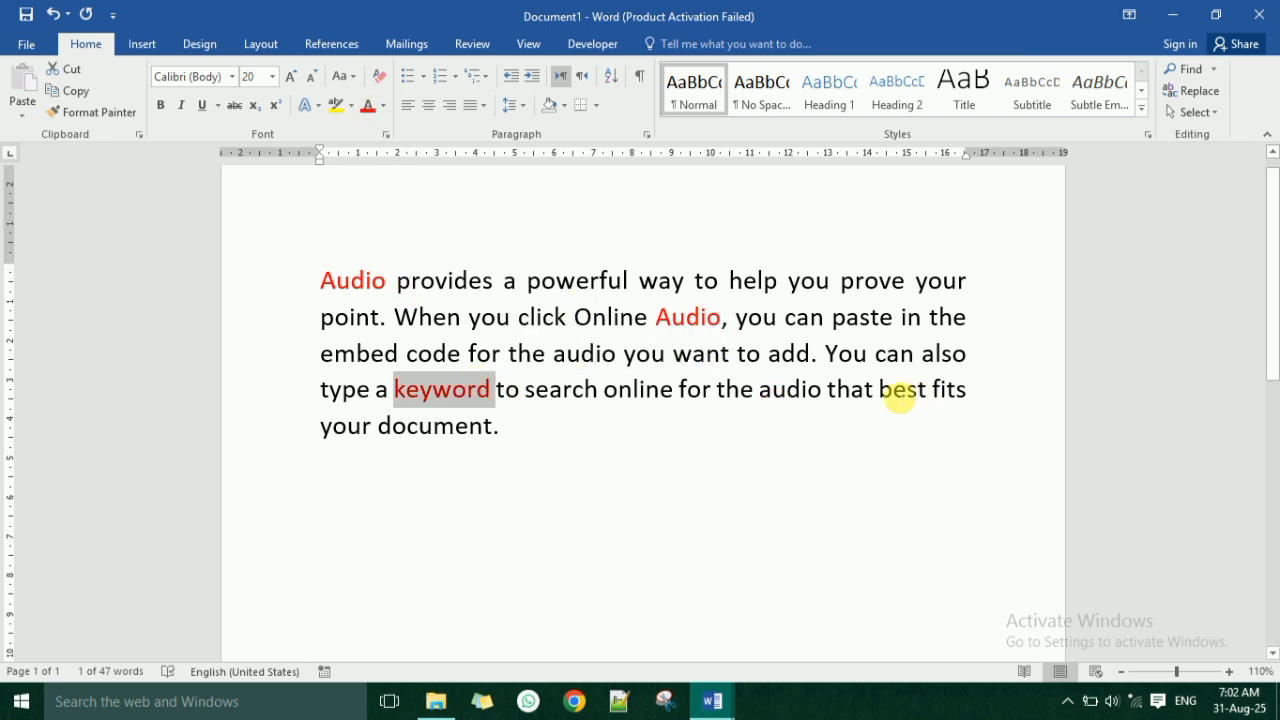
left_click_drag(879, 392, 926, 396)
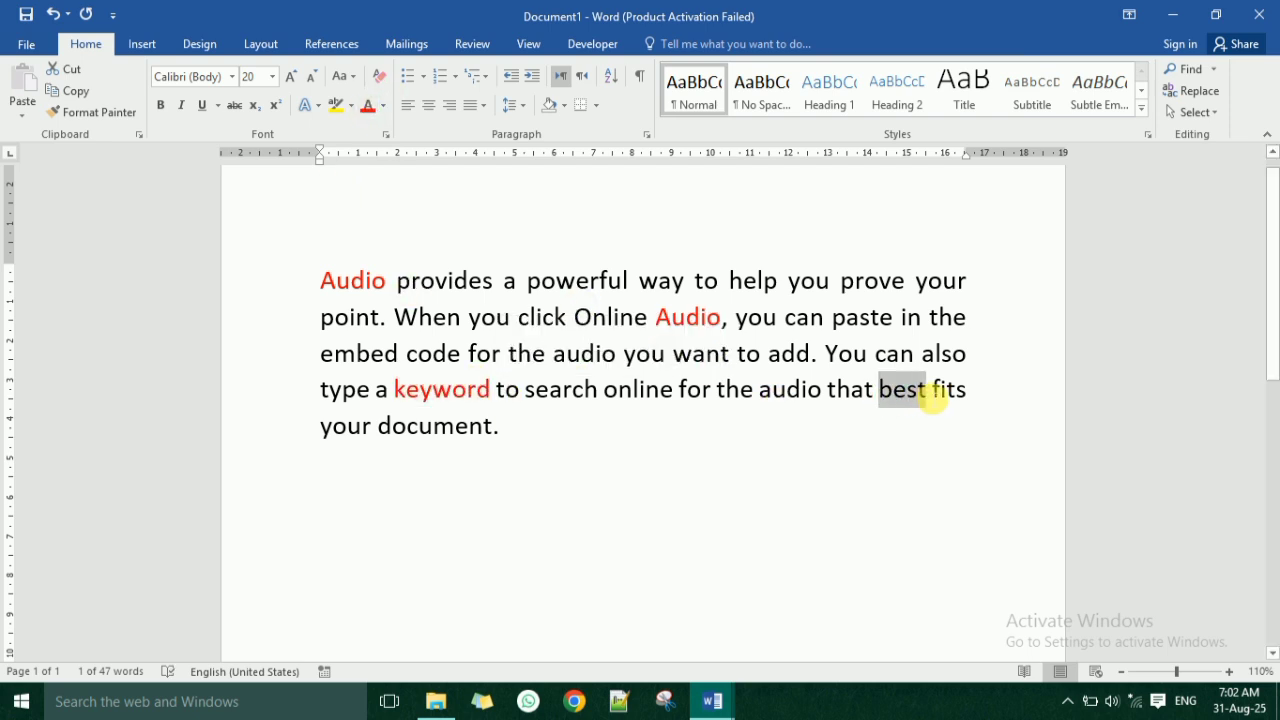
left_click(367, 106)
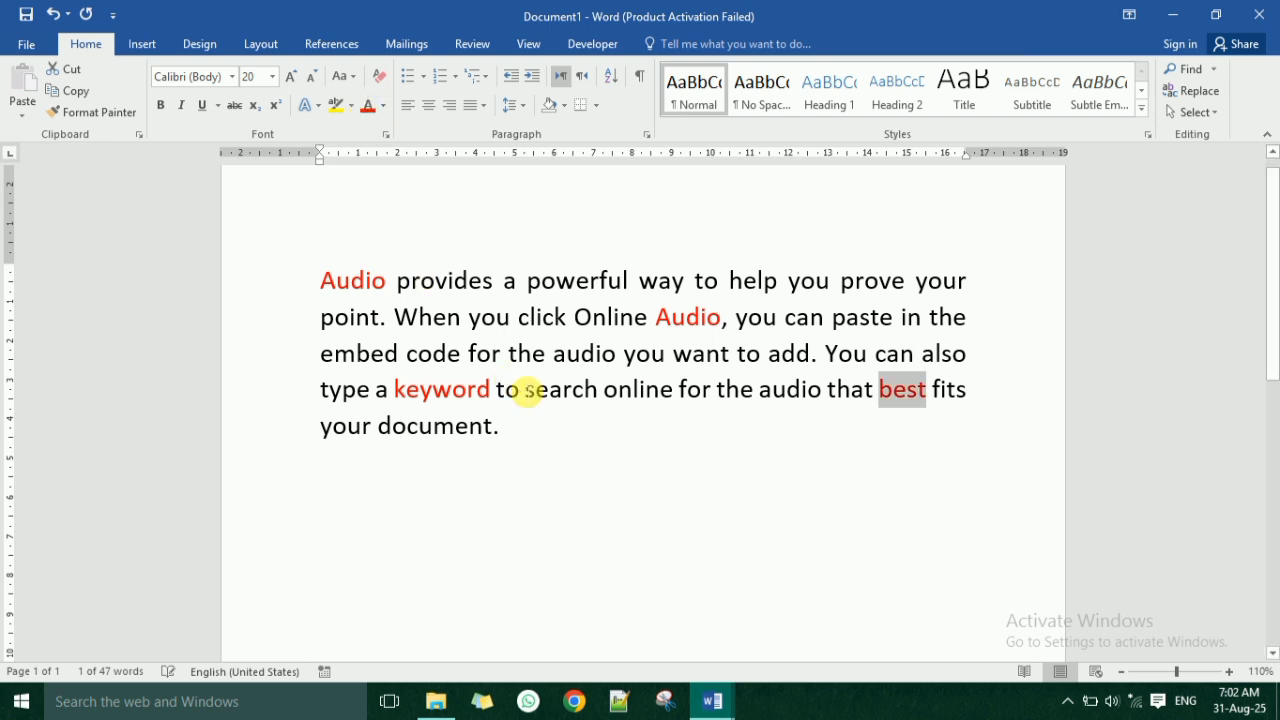
left_click(524, 391)
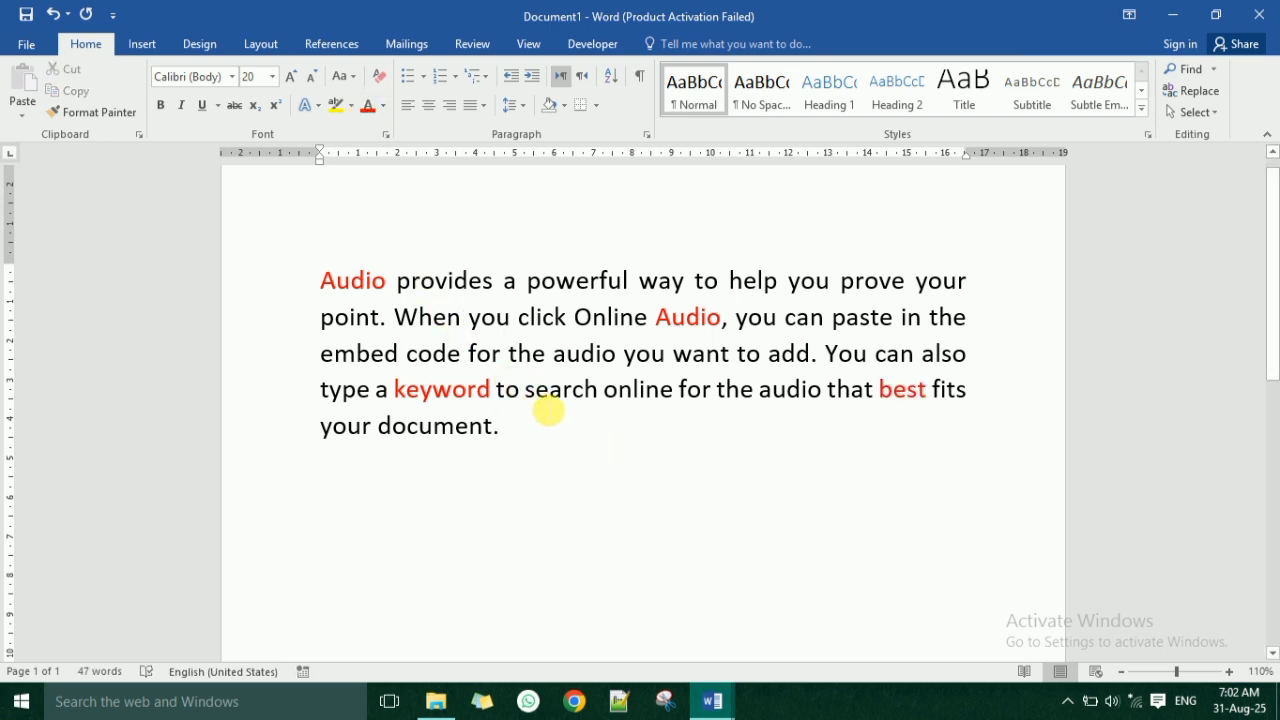
Select all text with formatting similar to the red word "Audio" at the start of the paragraph.
left_click_drag(529, 437, 331, 214)
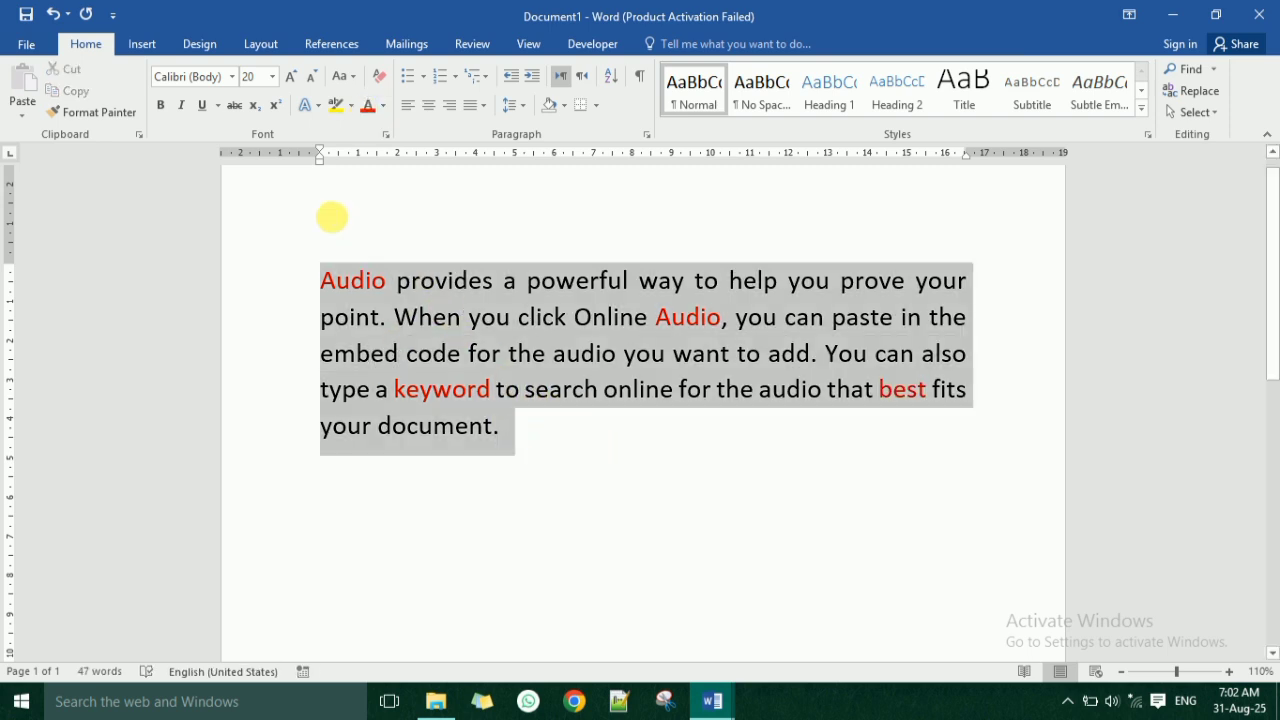
left_click(622, 448)
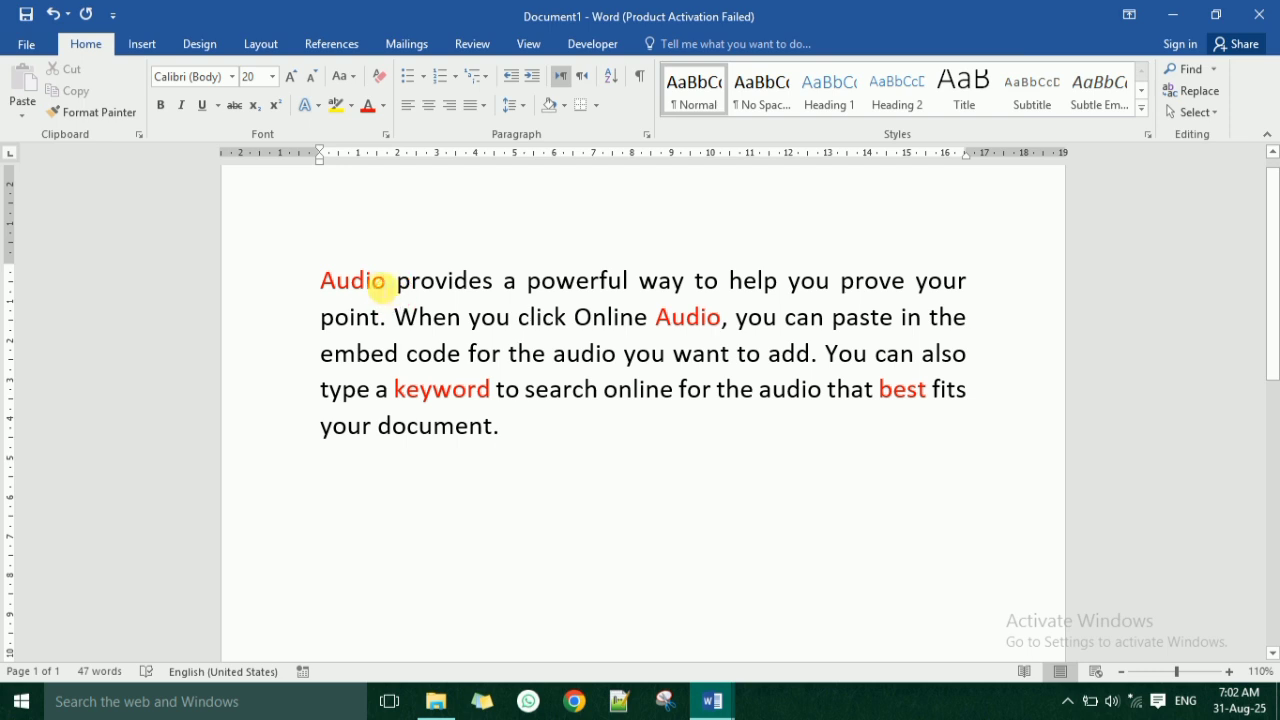
double_click(383, 281)
left_click(366, 281)
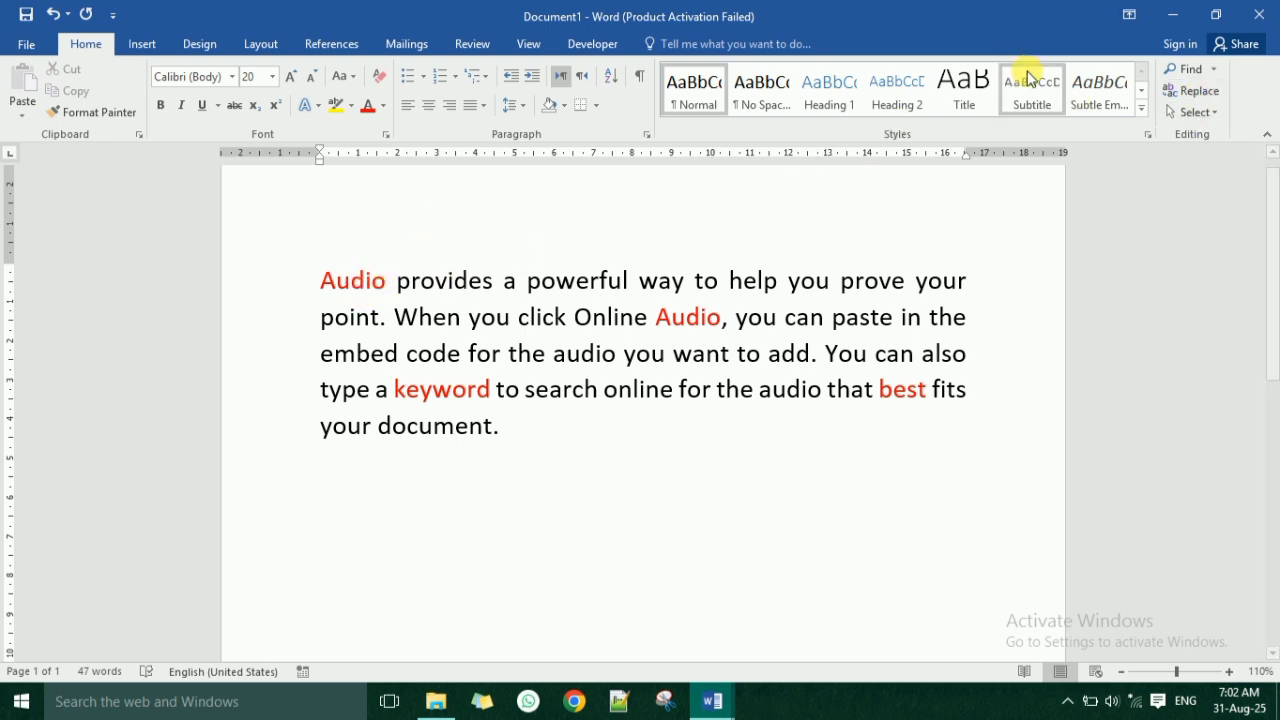
left_click(1192, 112)
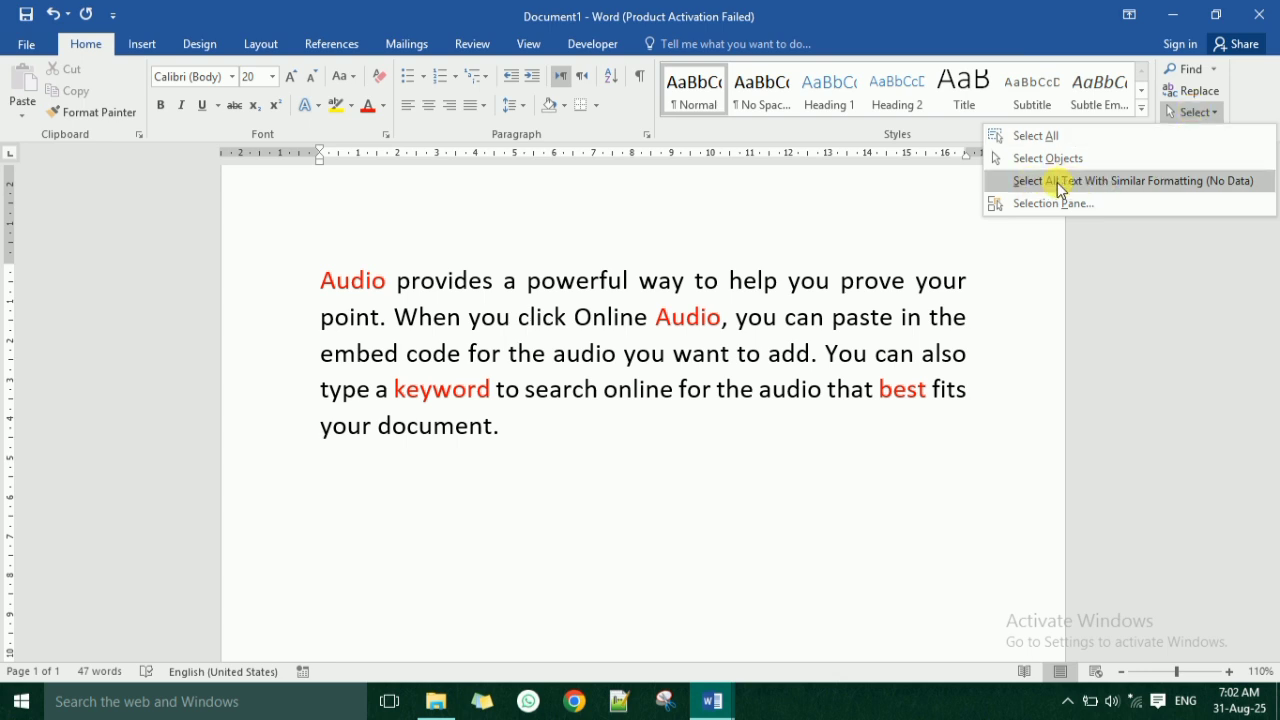
left_click(1177, 182)
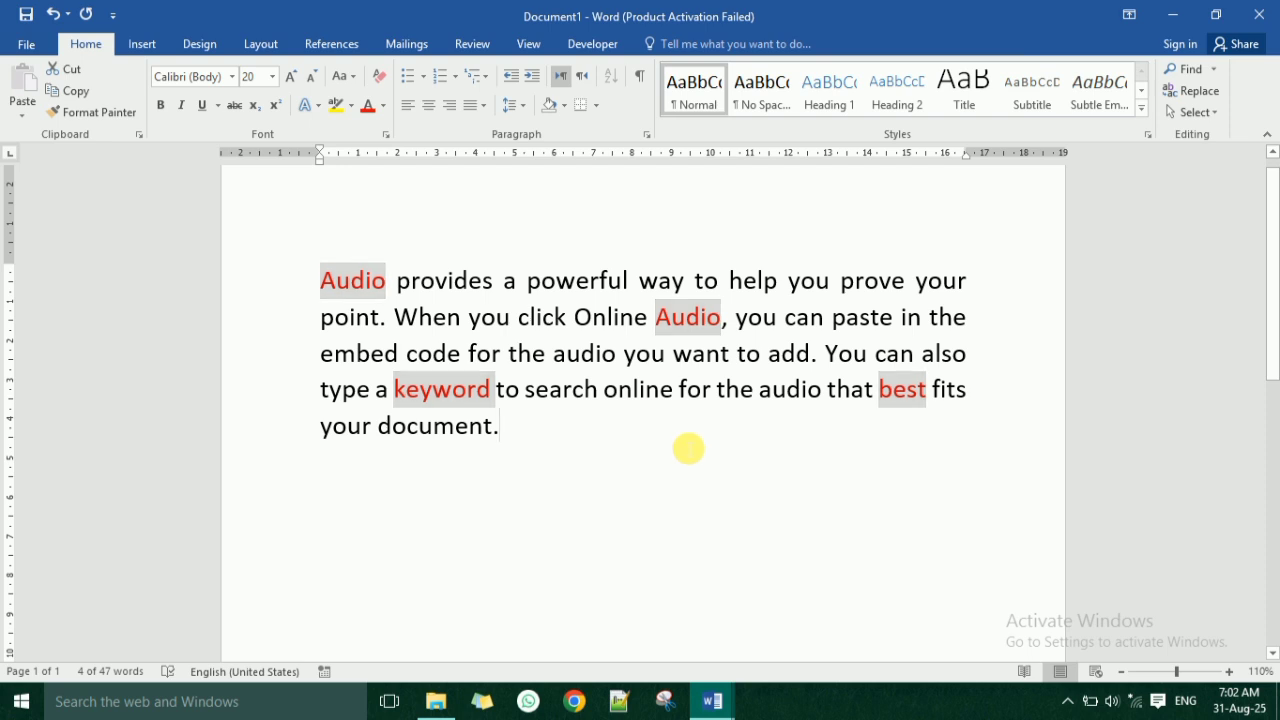
Add an empty line below the paragraph and display the Selection Pane for the document's objects.
left_click(688, 448)
key("Return")
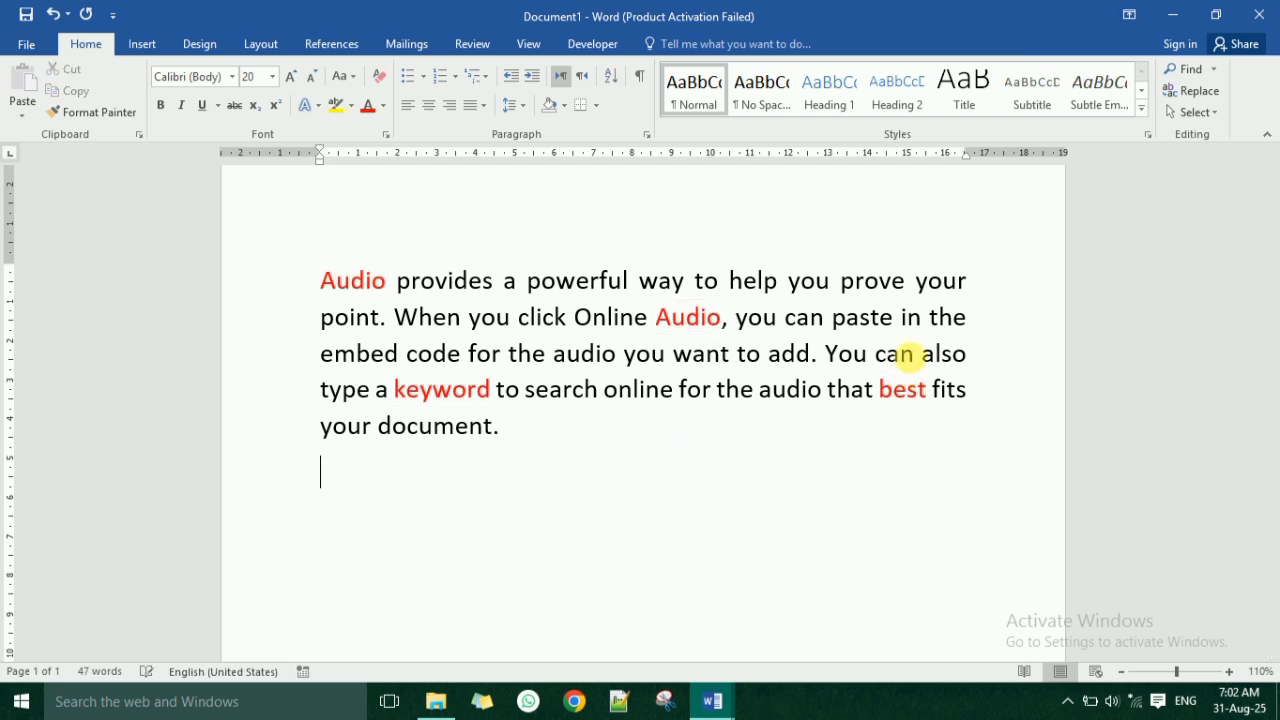
left_click(1214, 115)
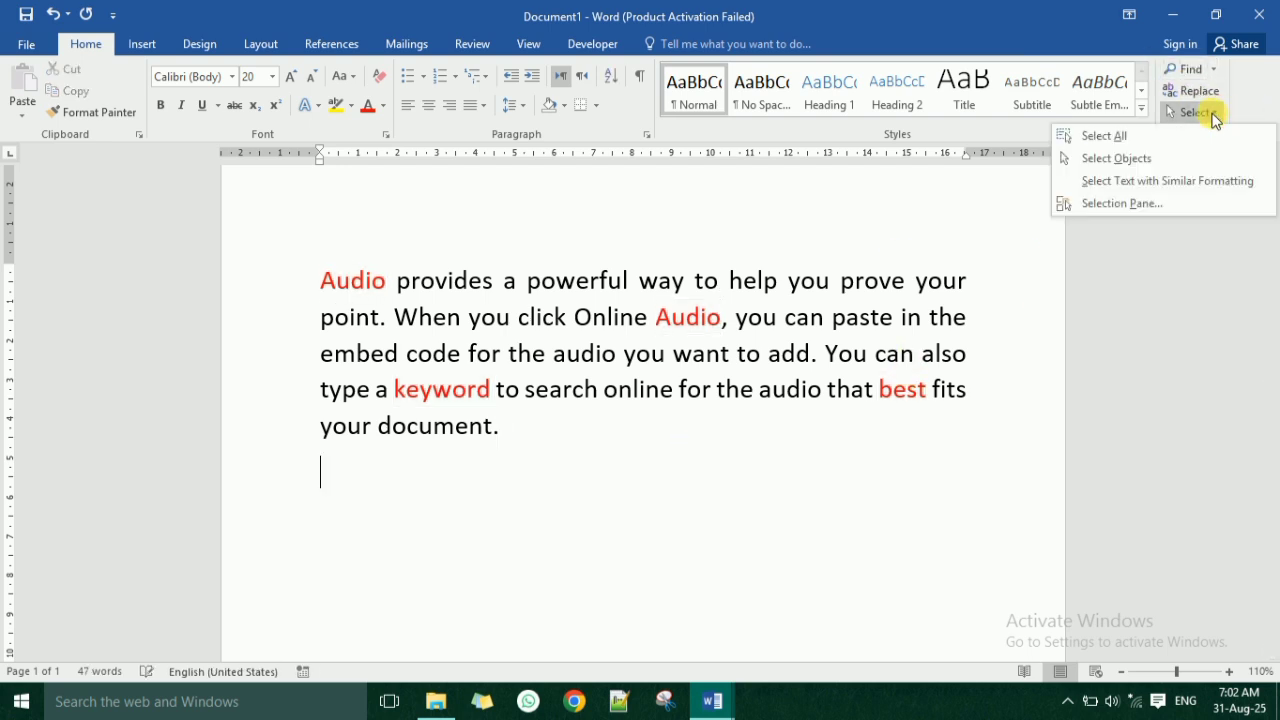
left_click(1122, 205)
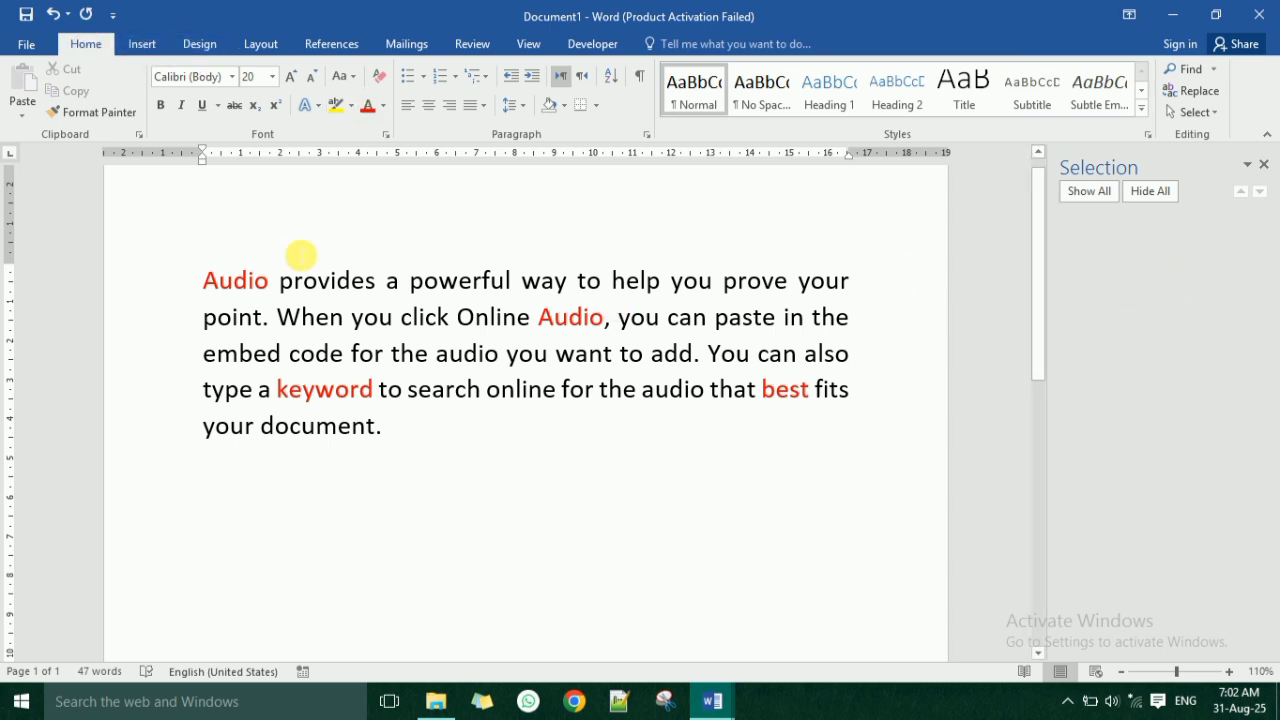
Draw a straight horizontal line about 16 cm long below the paragraph and deselect it.
left_click(146, 44)
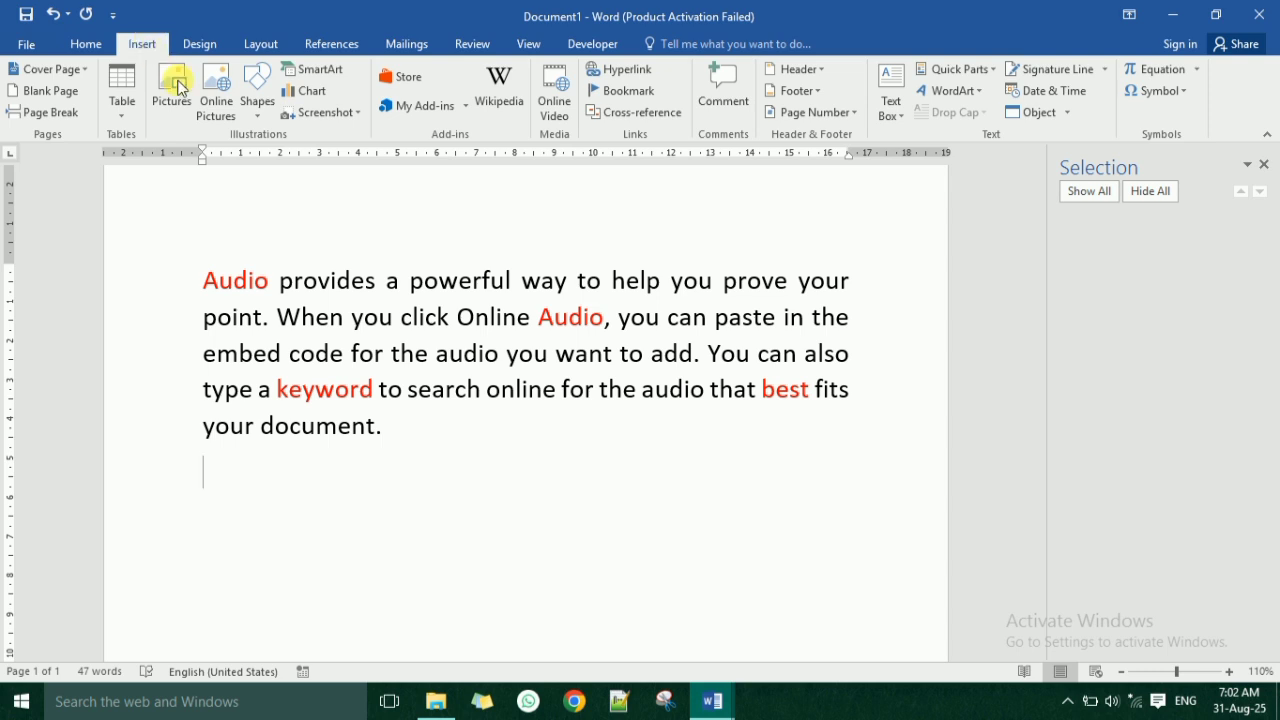
left_click(257, 95)
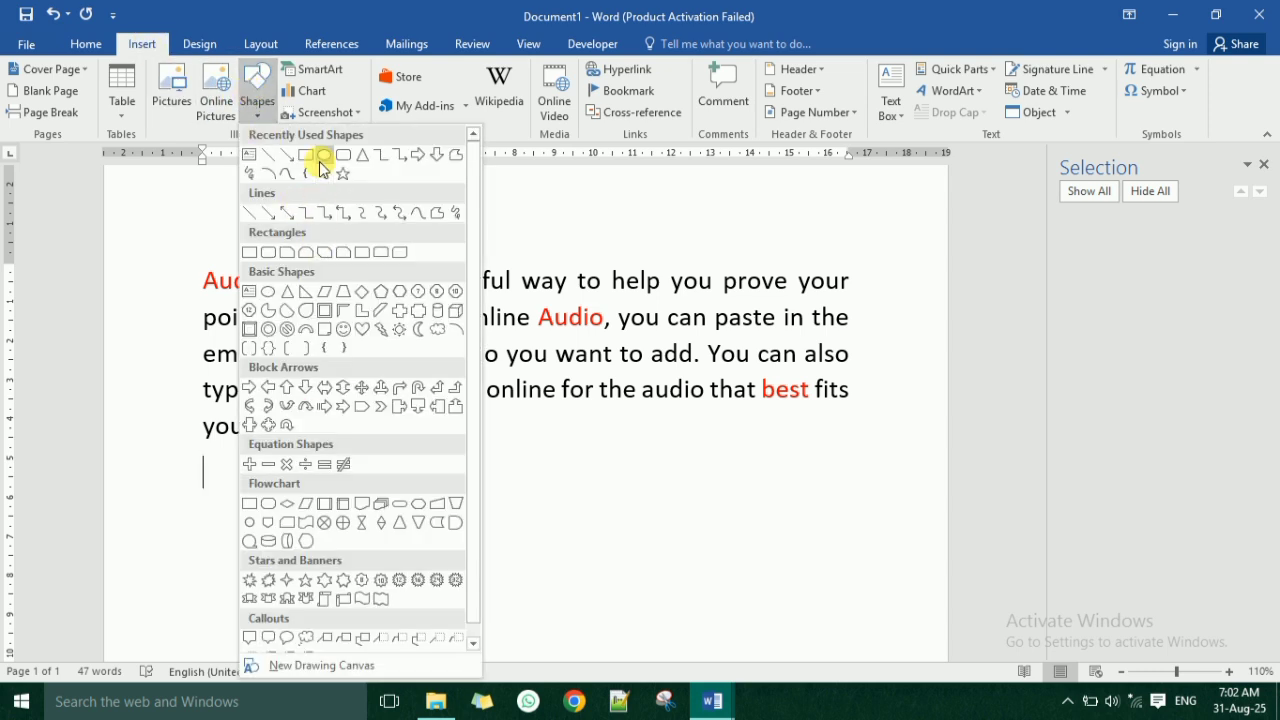
left_click(250, 157)
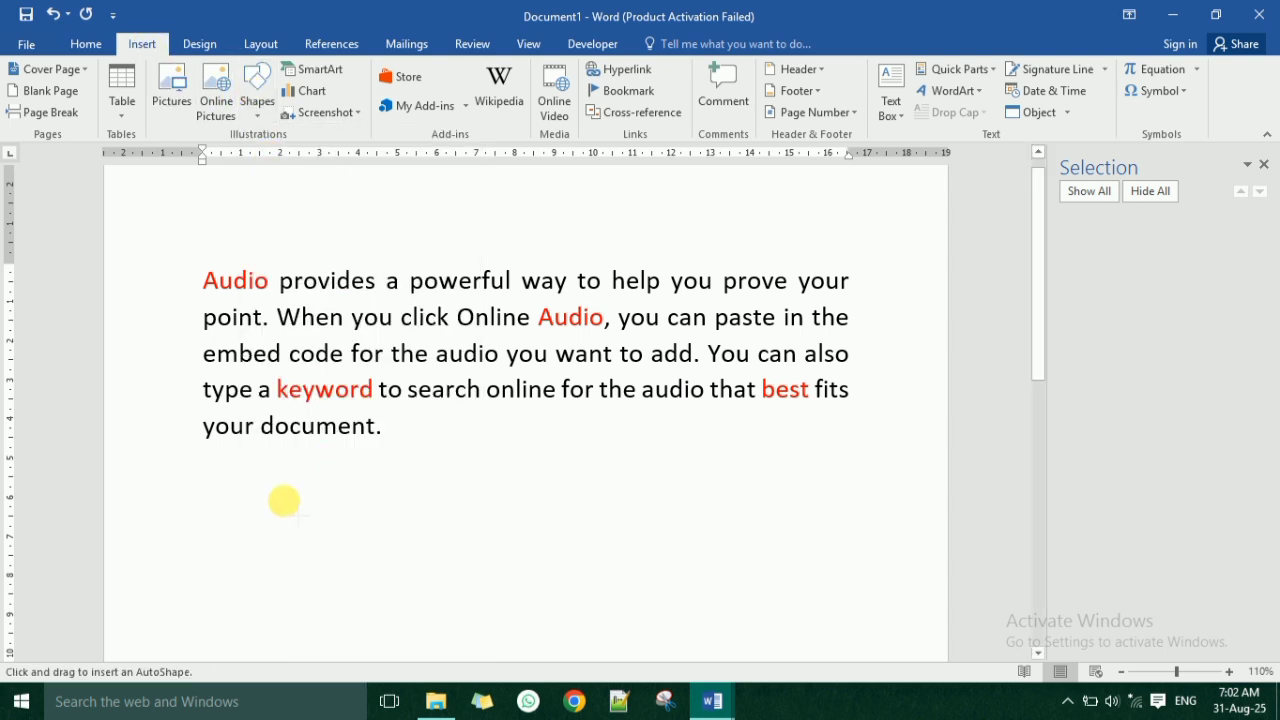
left_click_drag(204, 504, 830, 500)
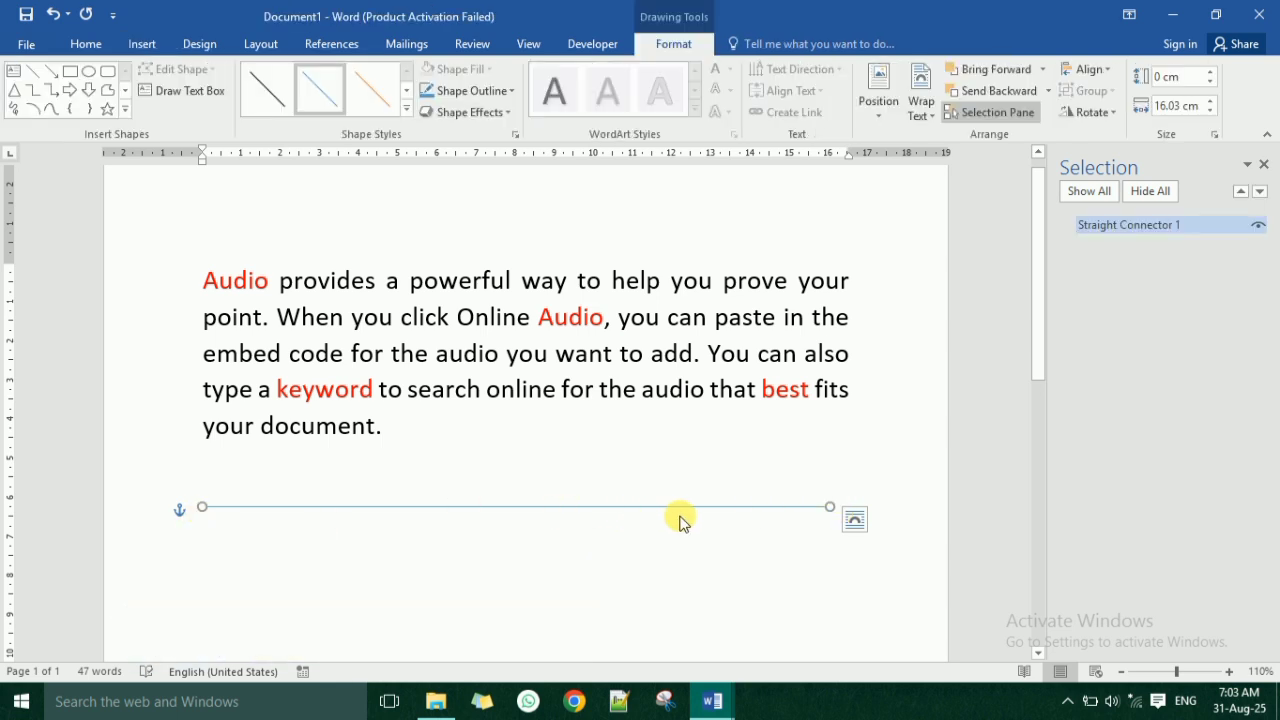
left_click(571, 528)
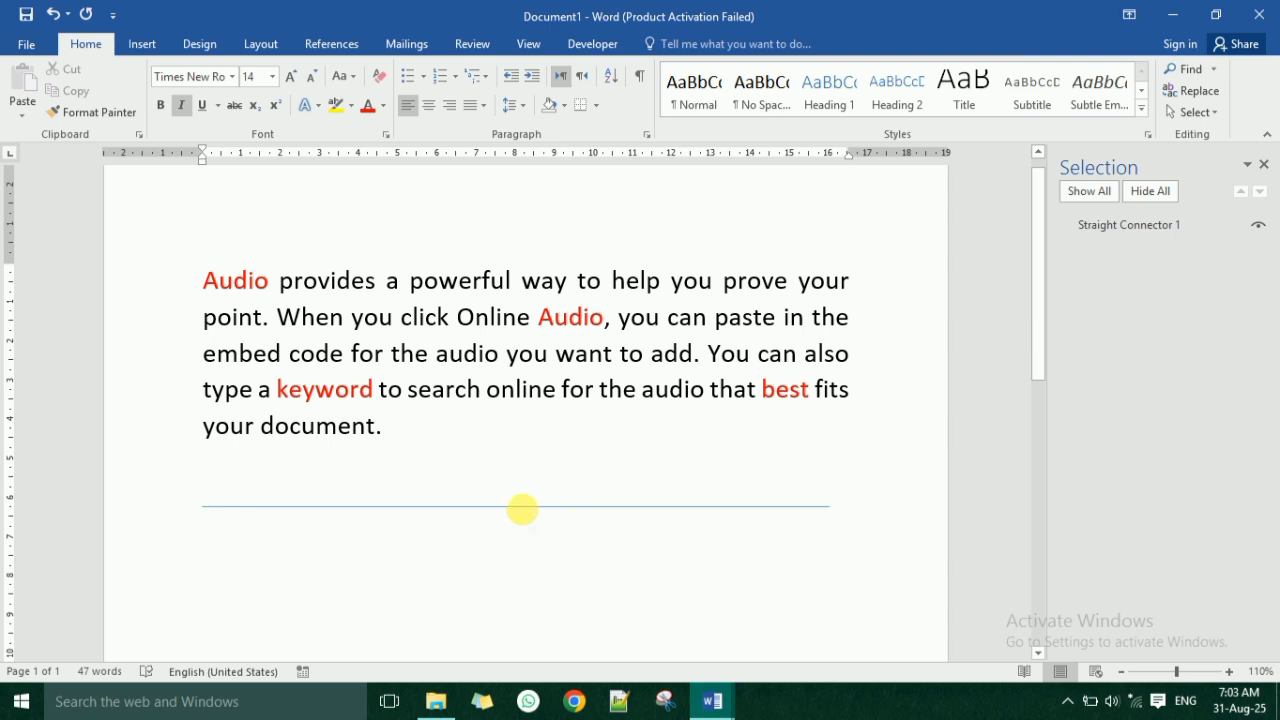
Select the drawn line through its entry in the object list and set its outline color to black.
left_click(142, 44)
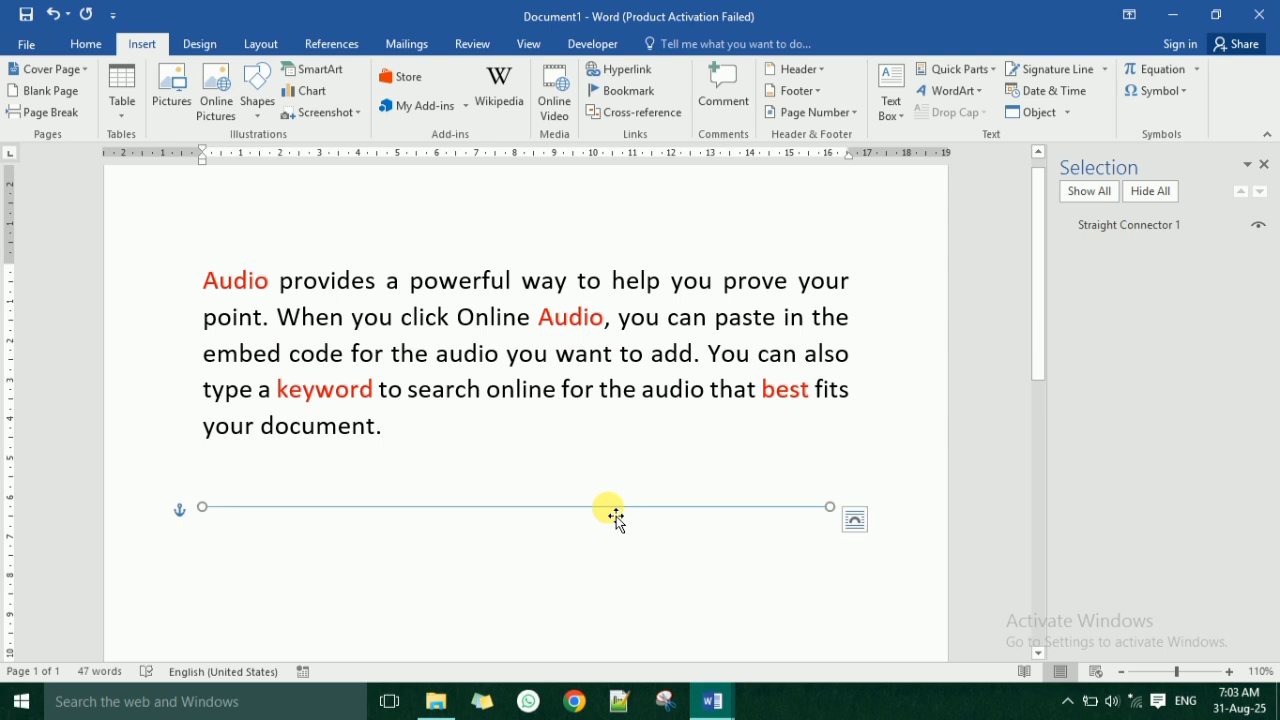
left_click(1140, 230)
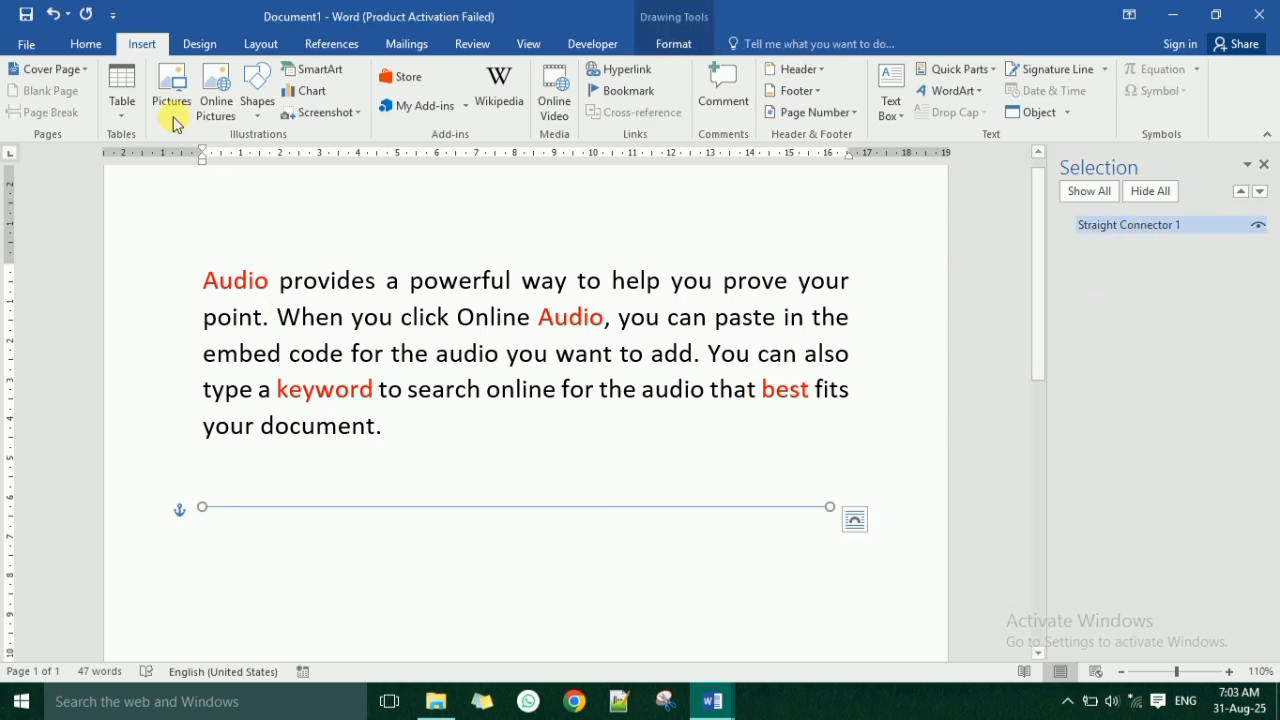
left_click(87, 45)
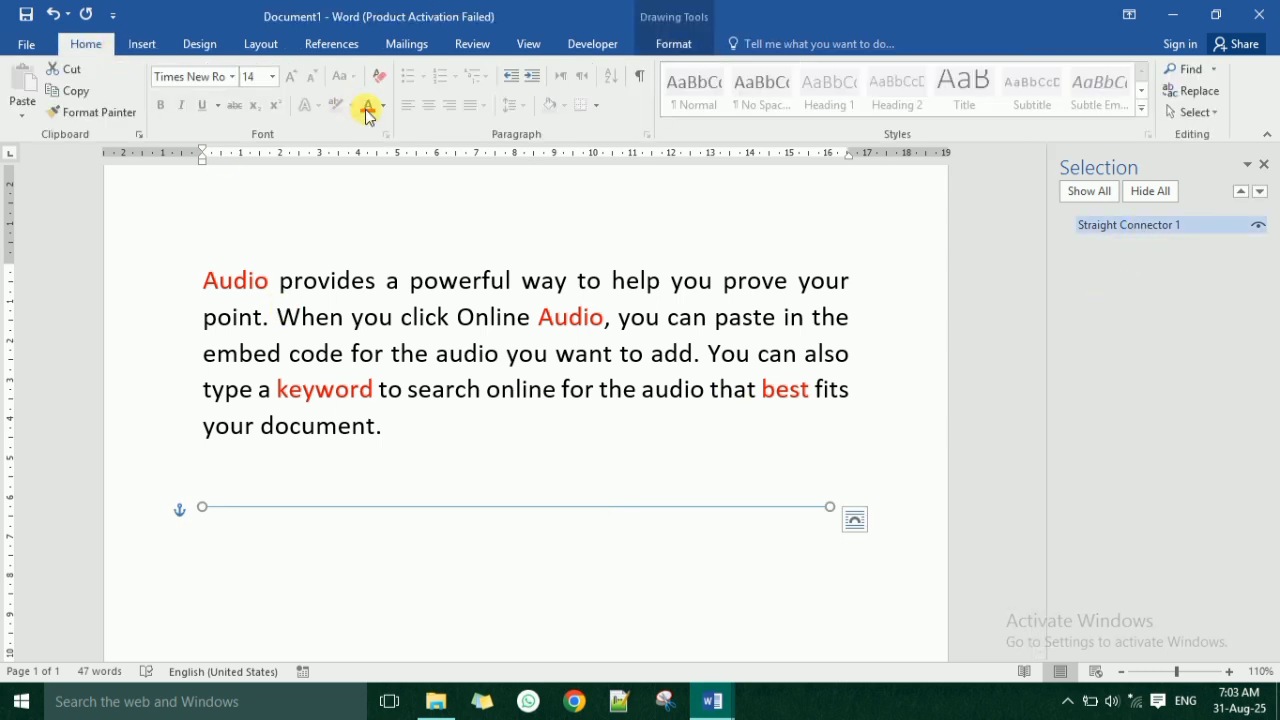
left_click(640, 47)
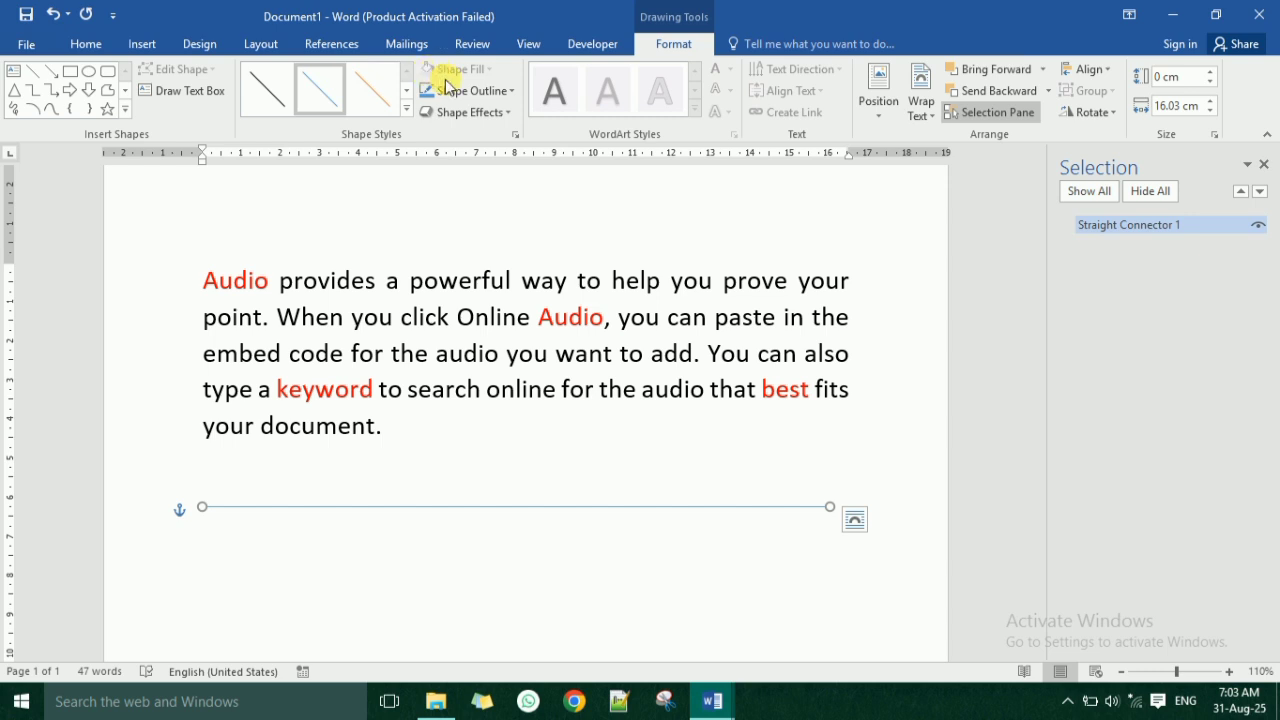
left_click(445, 88)
left_click(441, 129)
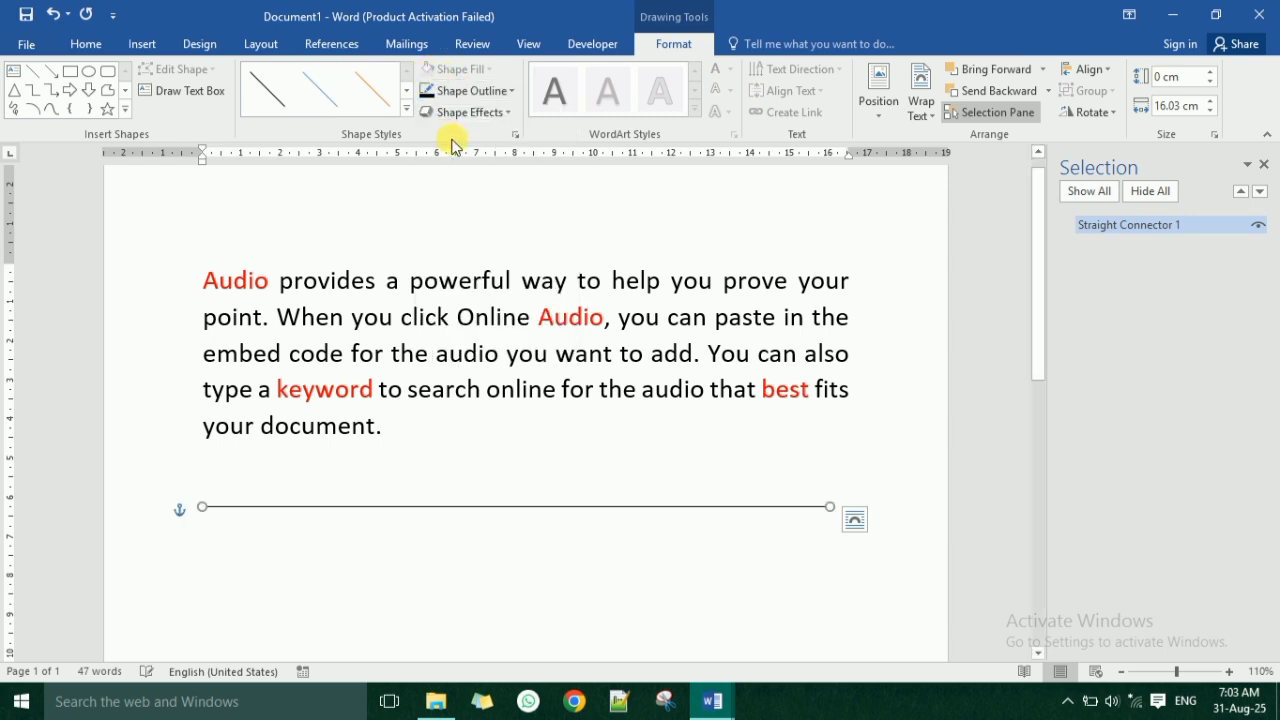
Duplicate the black line and align the copy's ends directly beneath the original.
key("ctrl+d")
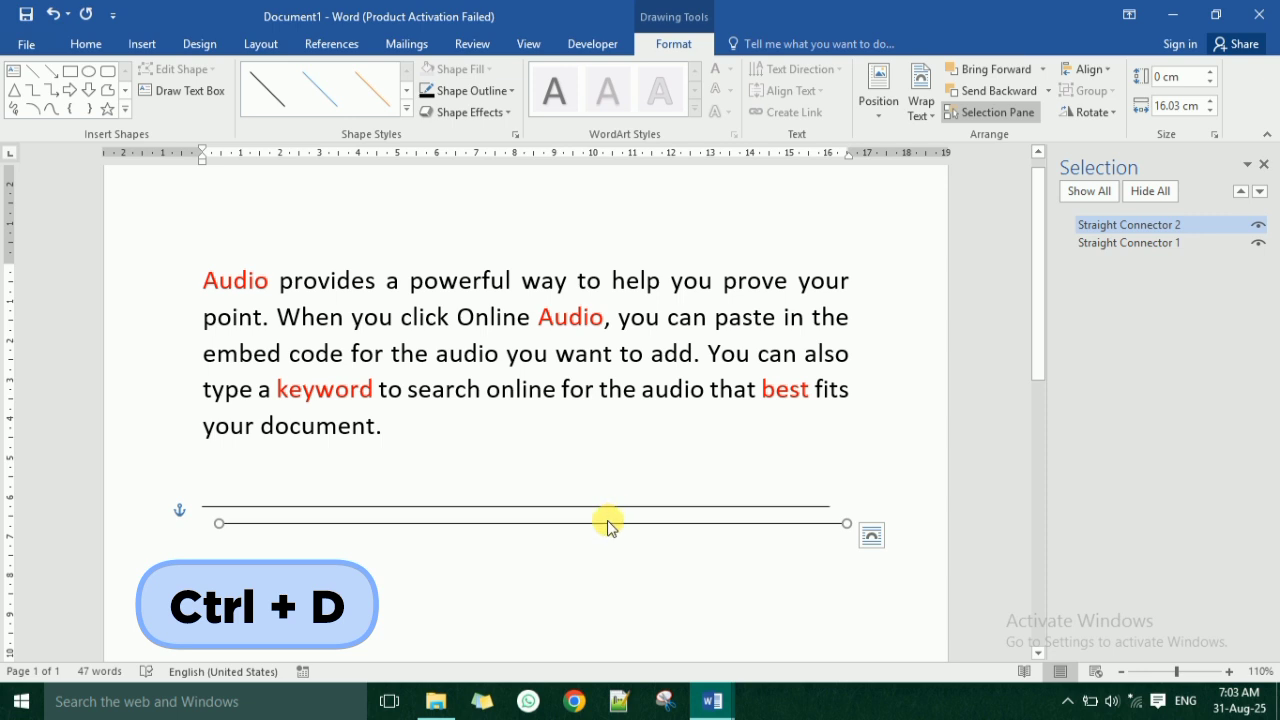
left_click_drag(612, 535, 593, 532)
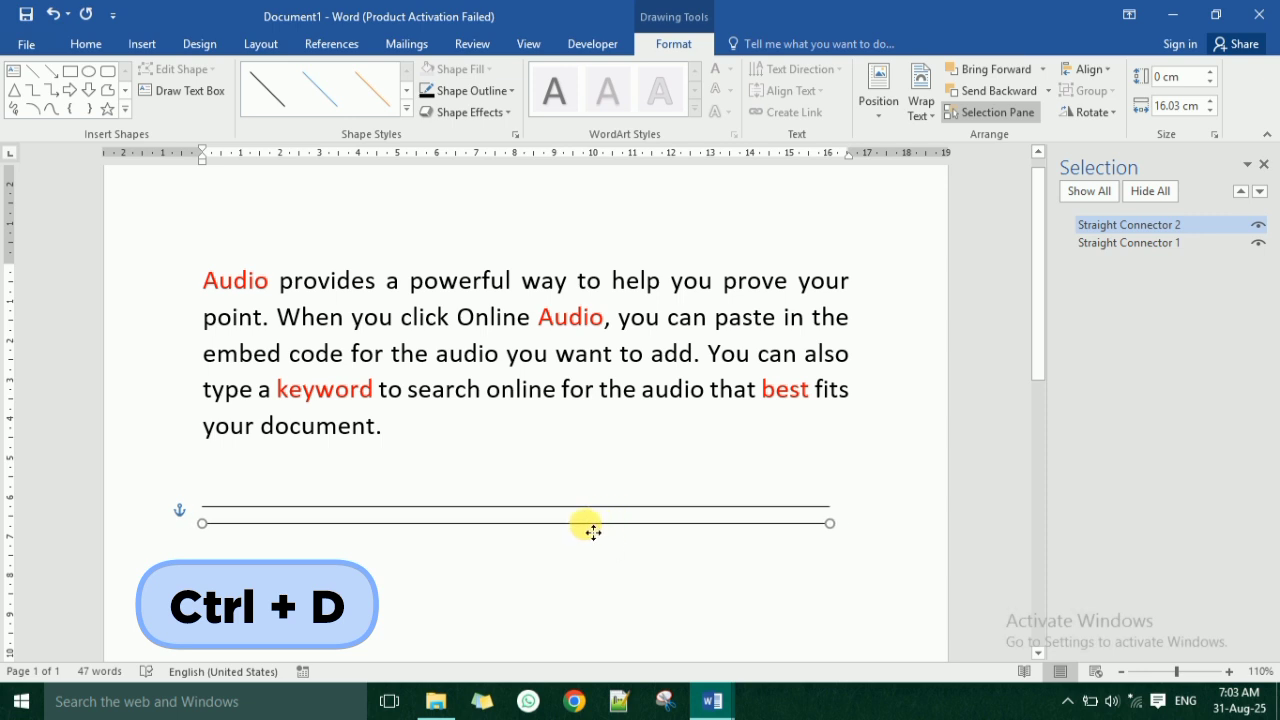
Set the lower line's outline color to blue and duplicate it as a green line beneath.
left_click(484, 91)
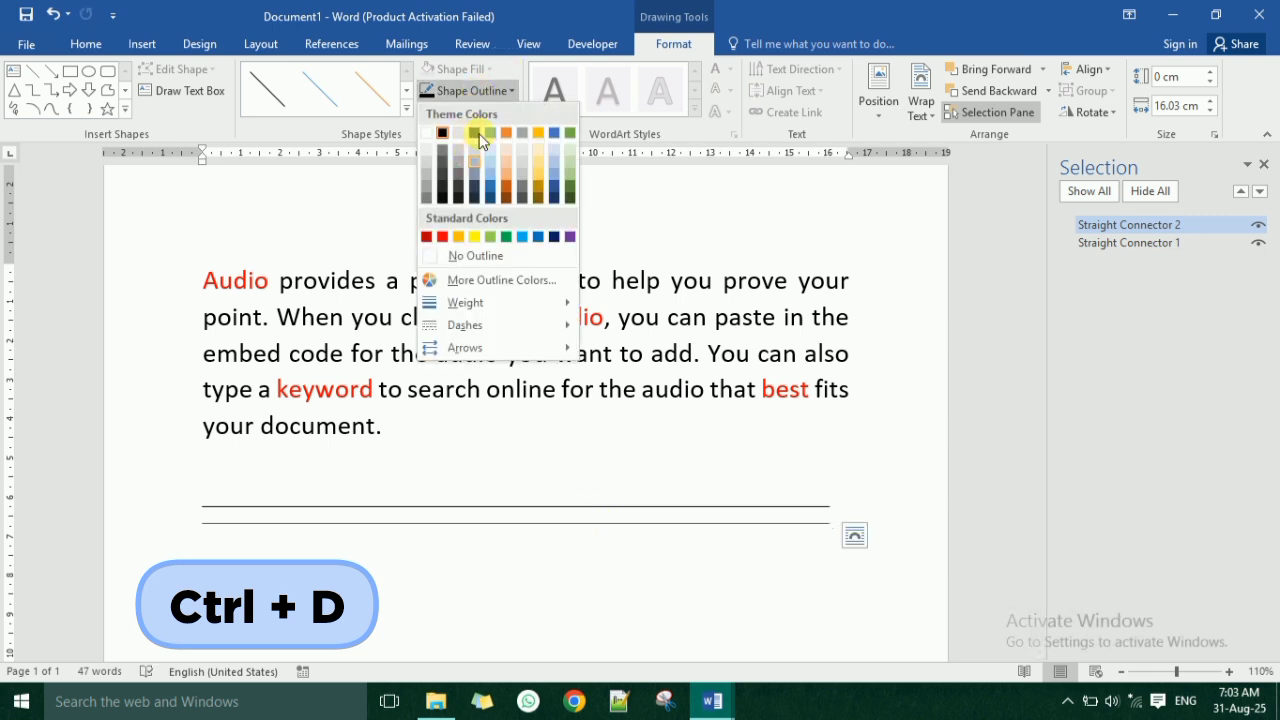
left_click(538, 237)
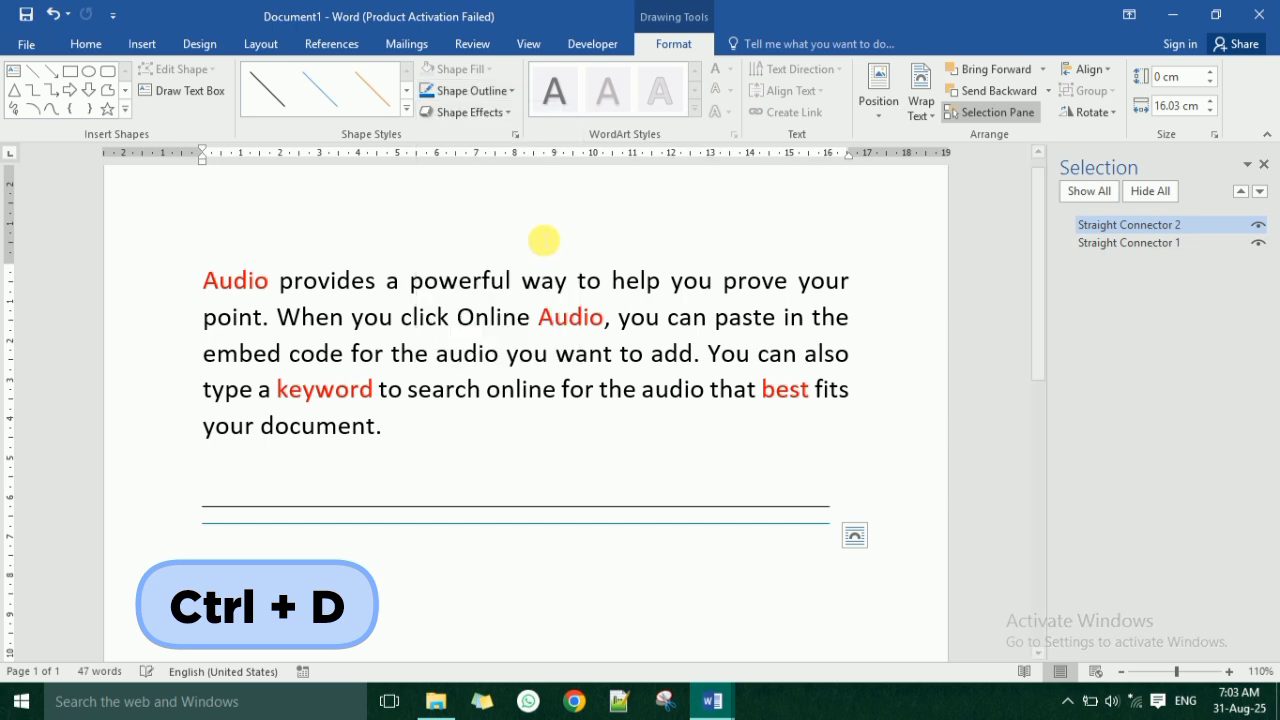
key("ctrl+d")
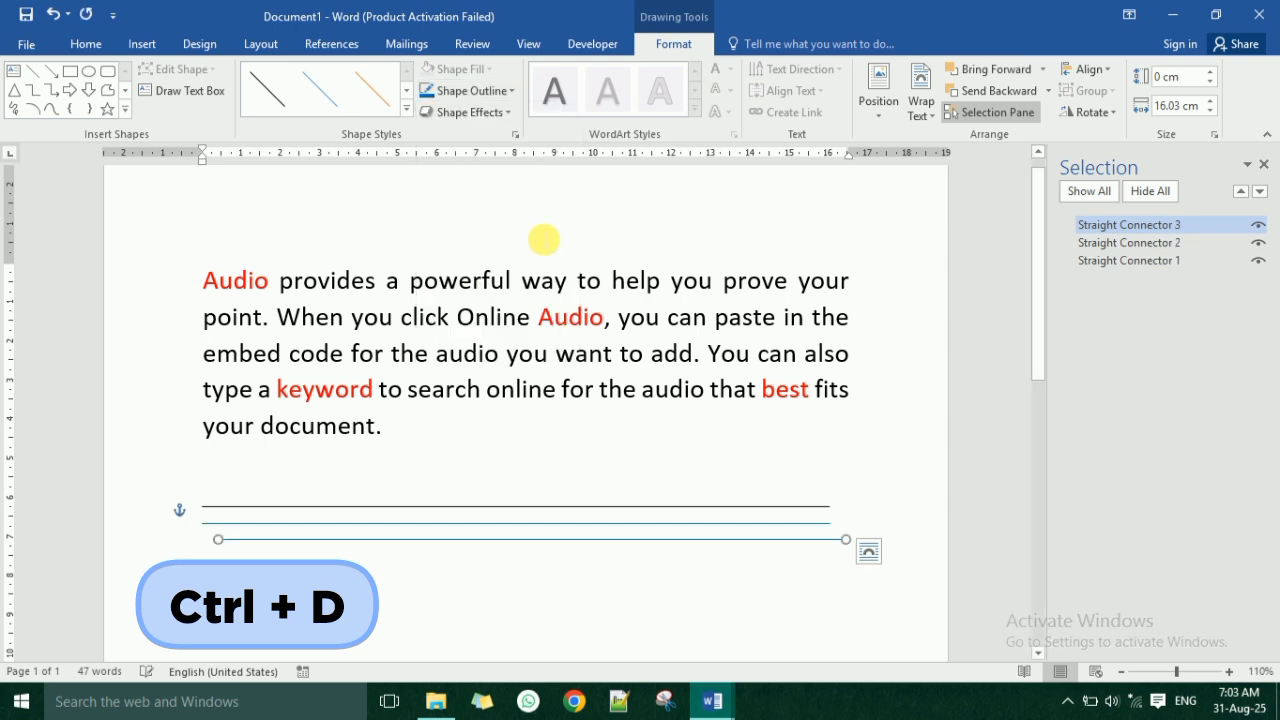
left_click(480, 90)
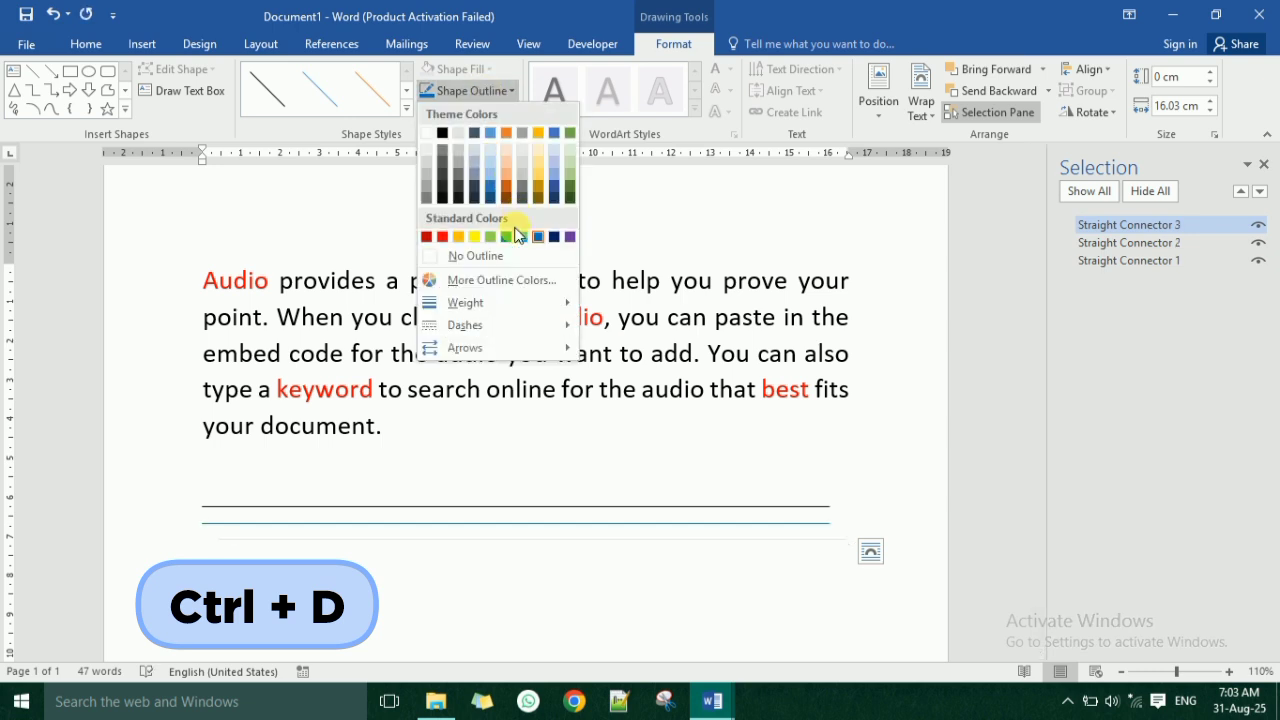
left_click(507, 237)
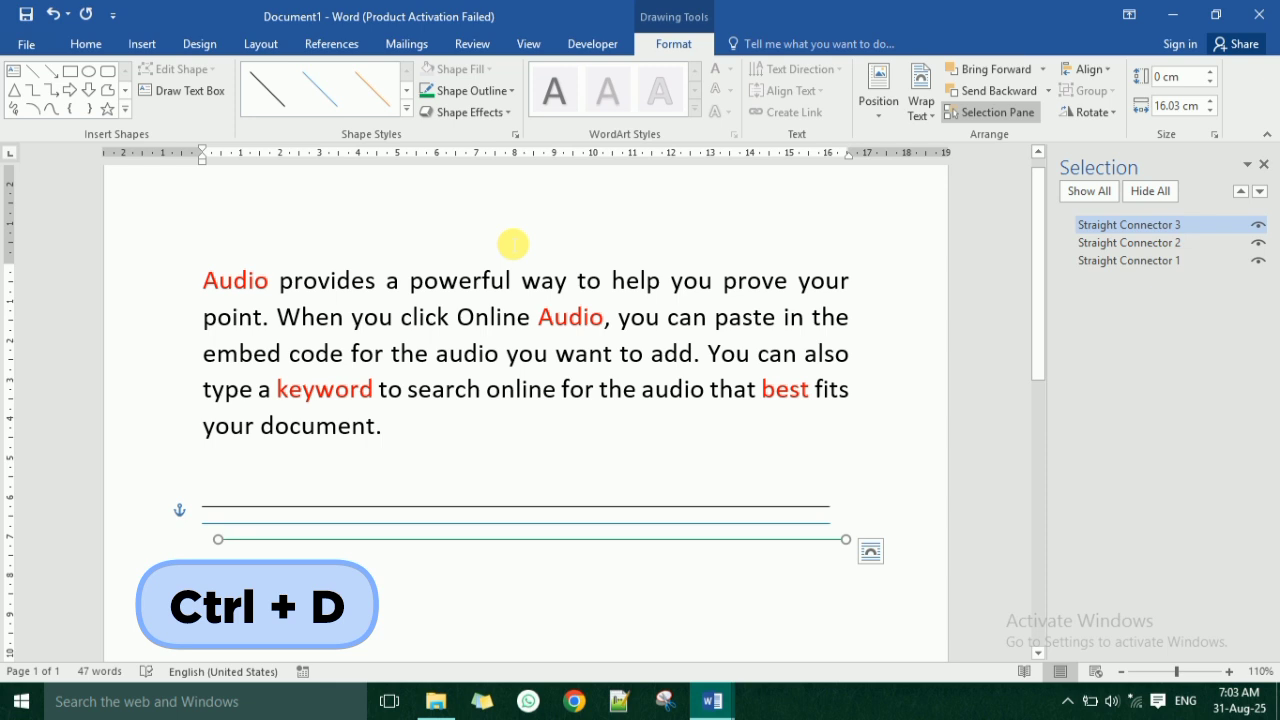
Duplicate the green line, set the copy's outline color to red, and deselect it.
key("ctrl+d")
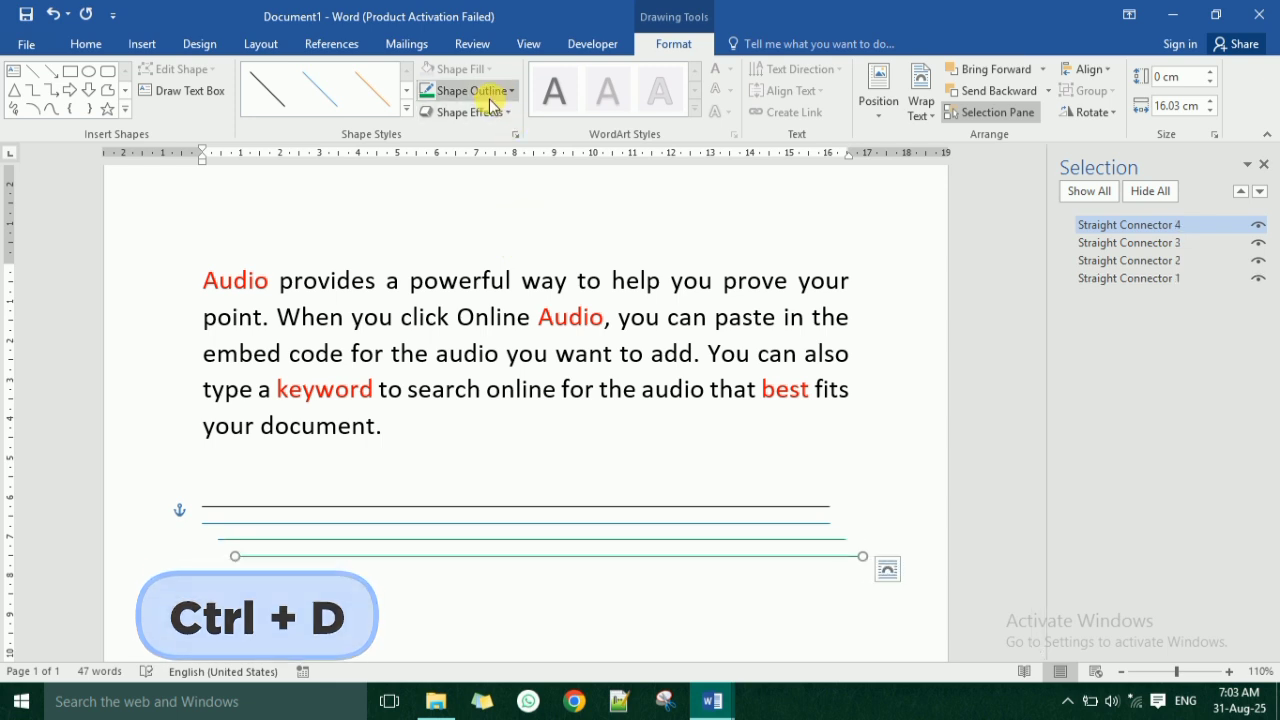
left_click(489, 98)
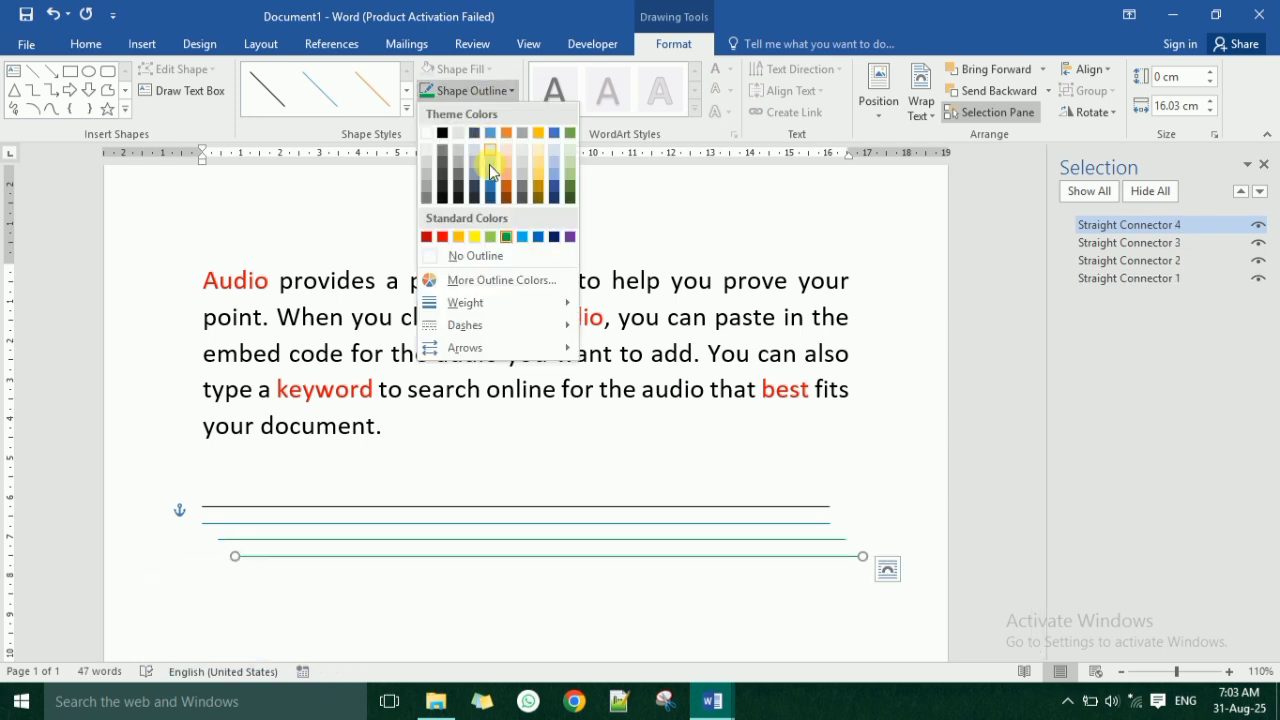
left_click(441, 237)
left_click(610, 595)
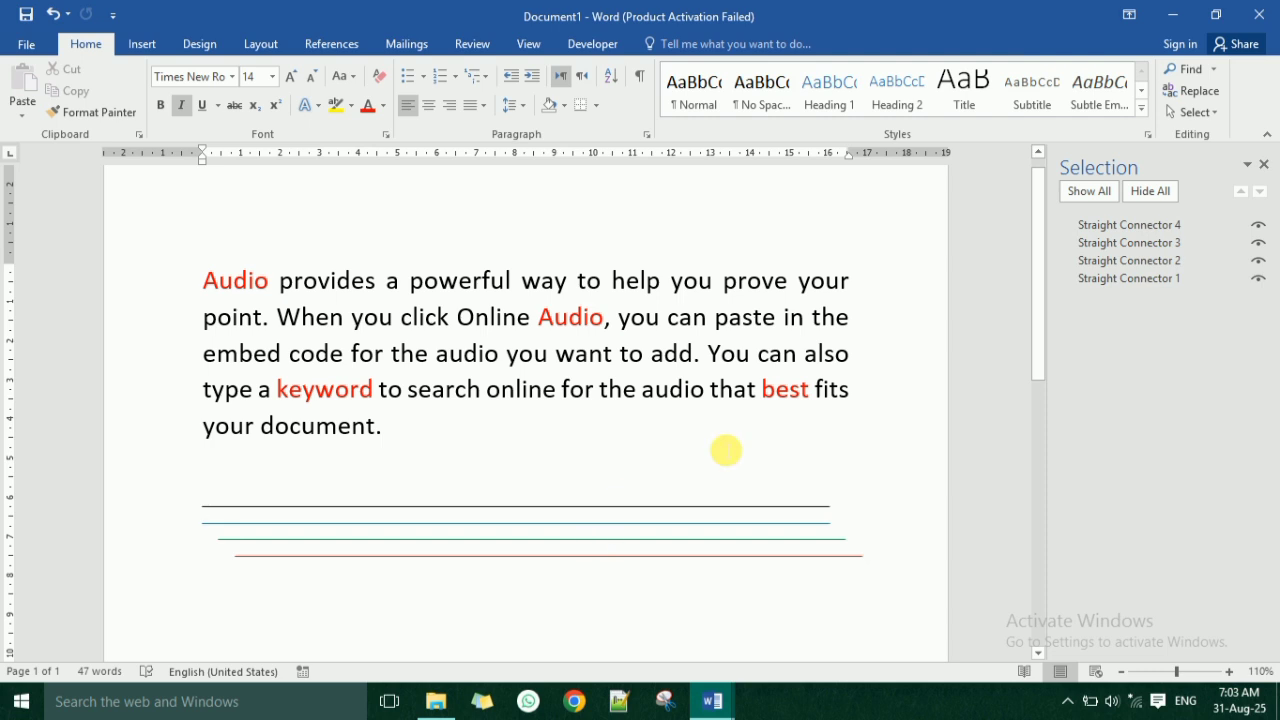
Select the black, blue and green lines one by one through the object list to match each entry to its line.
left_click(726, 451)
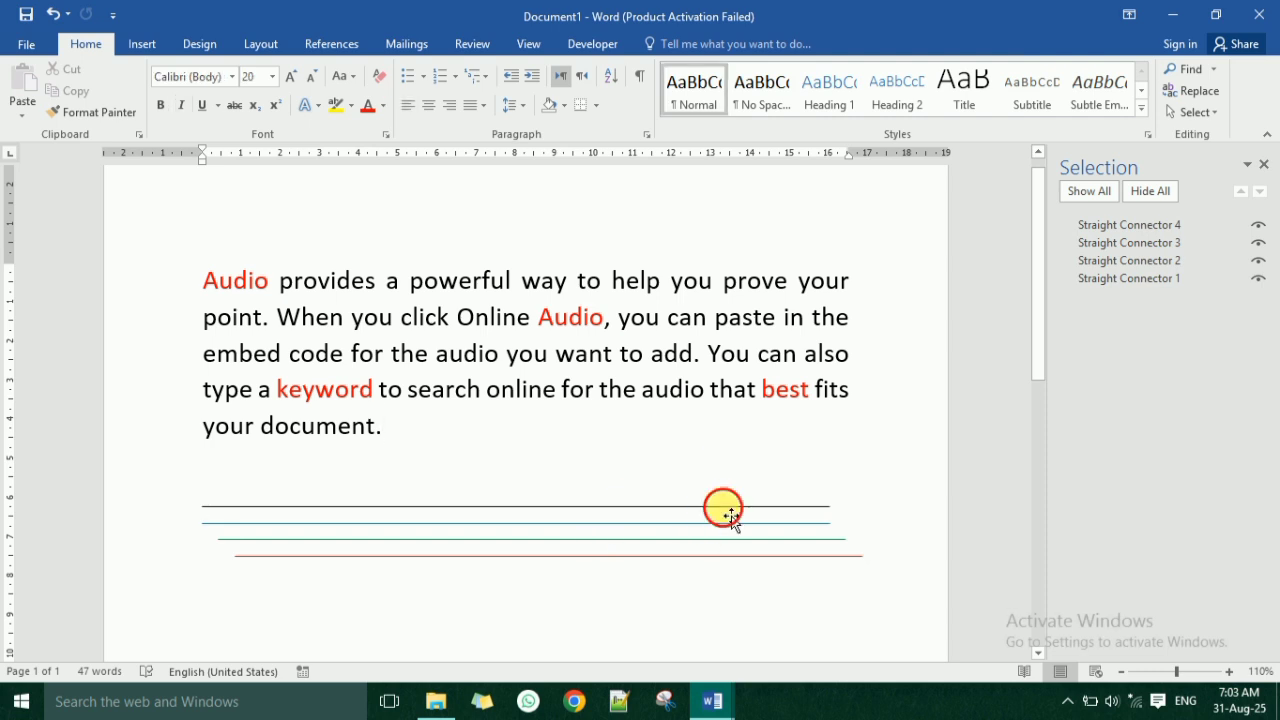
left_click(731, 508)
left_click(1218, 262)
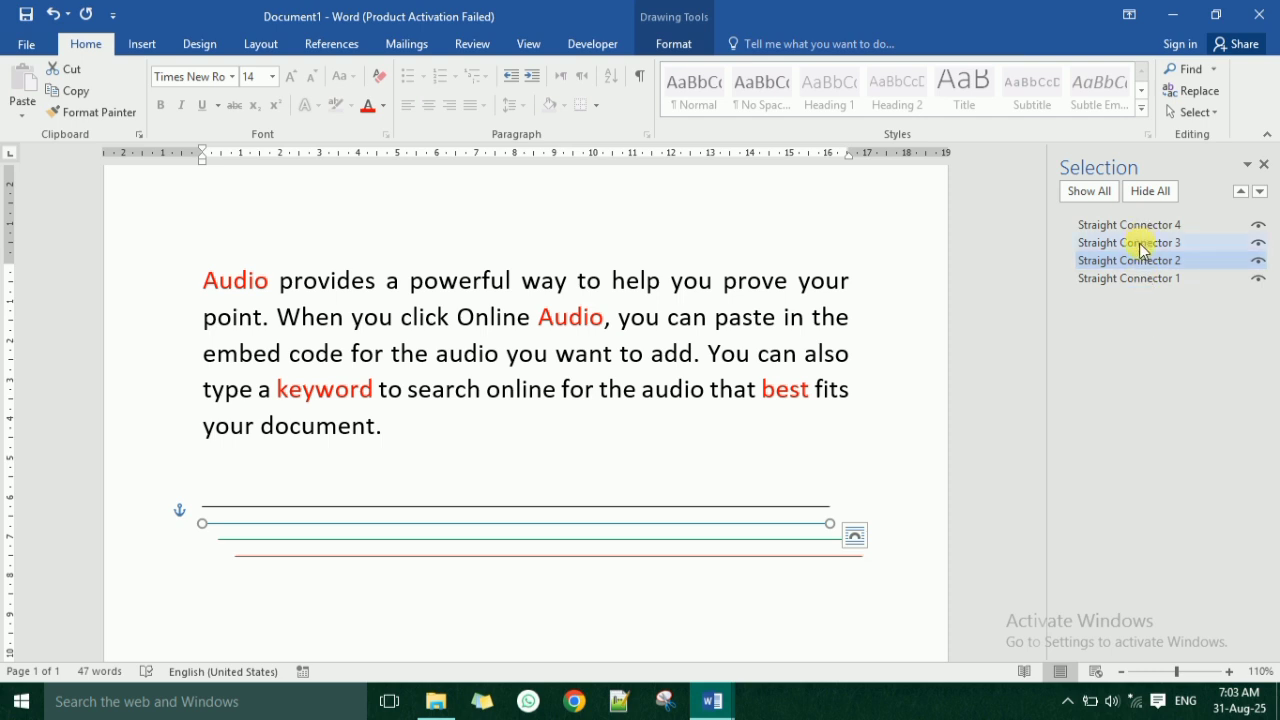
left_click(801, 487)
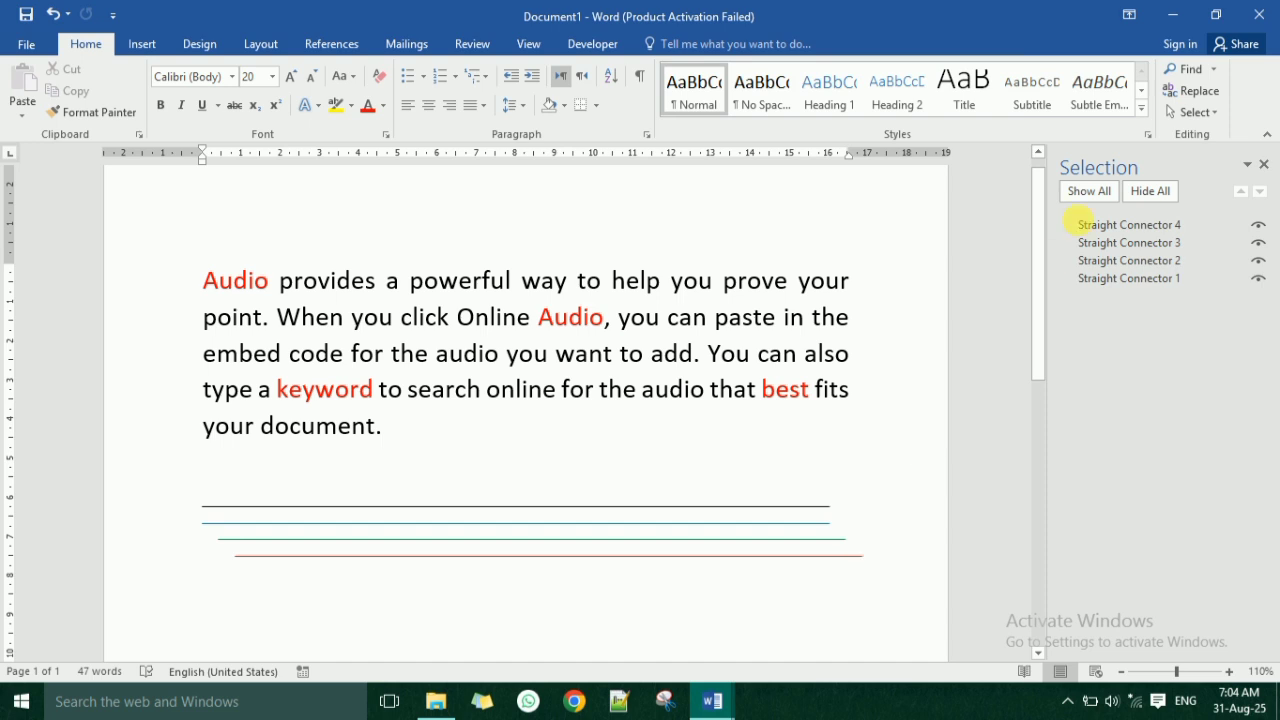
left_click(1127, 278)
left_click(1133, 261)
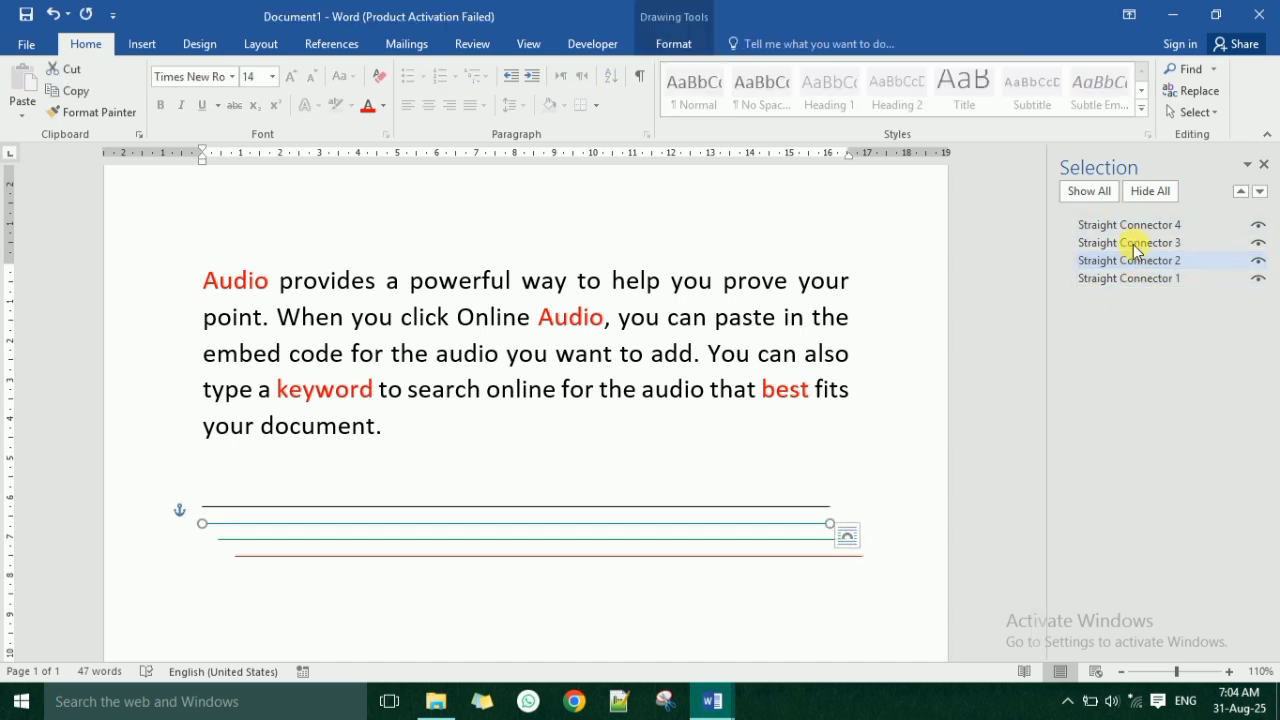
left_click(1134, 243)
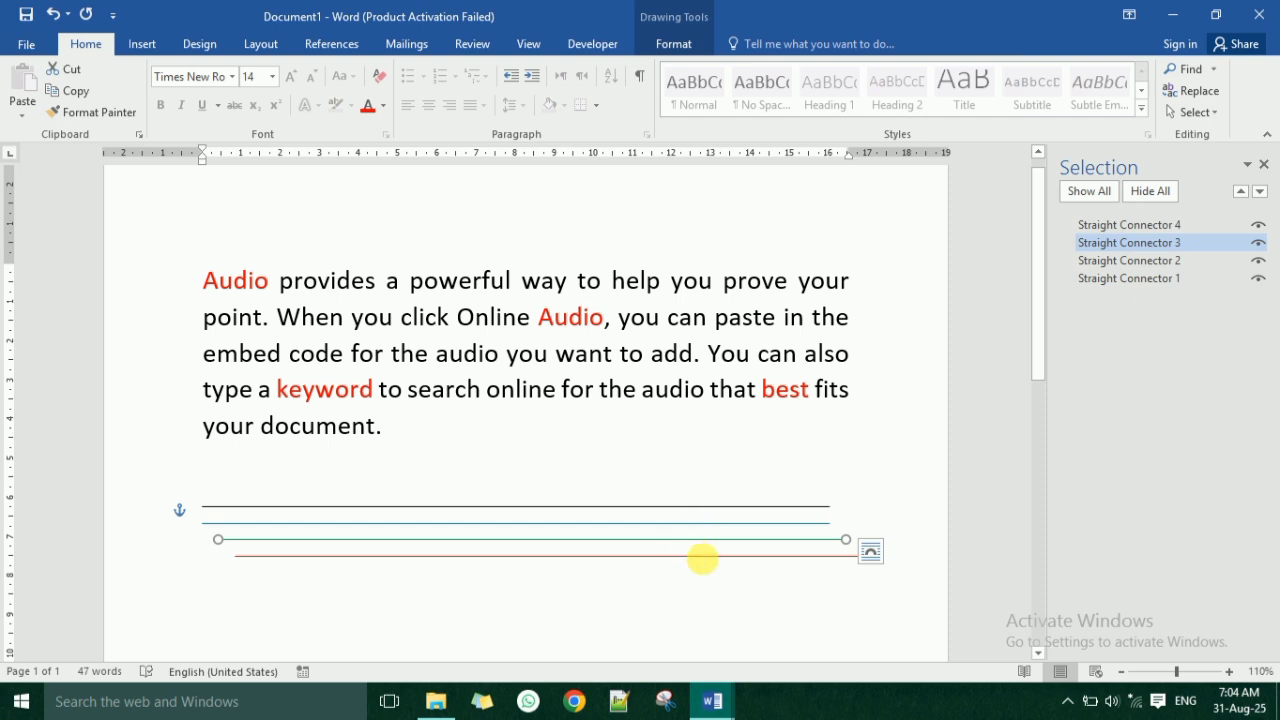
Select the black line in the object list and rename its entry to "black".
left_click(1143, 279)
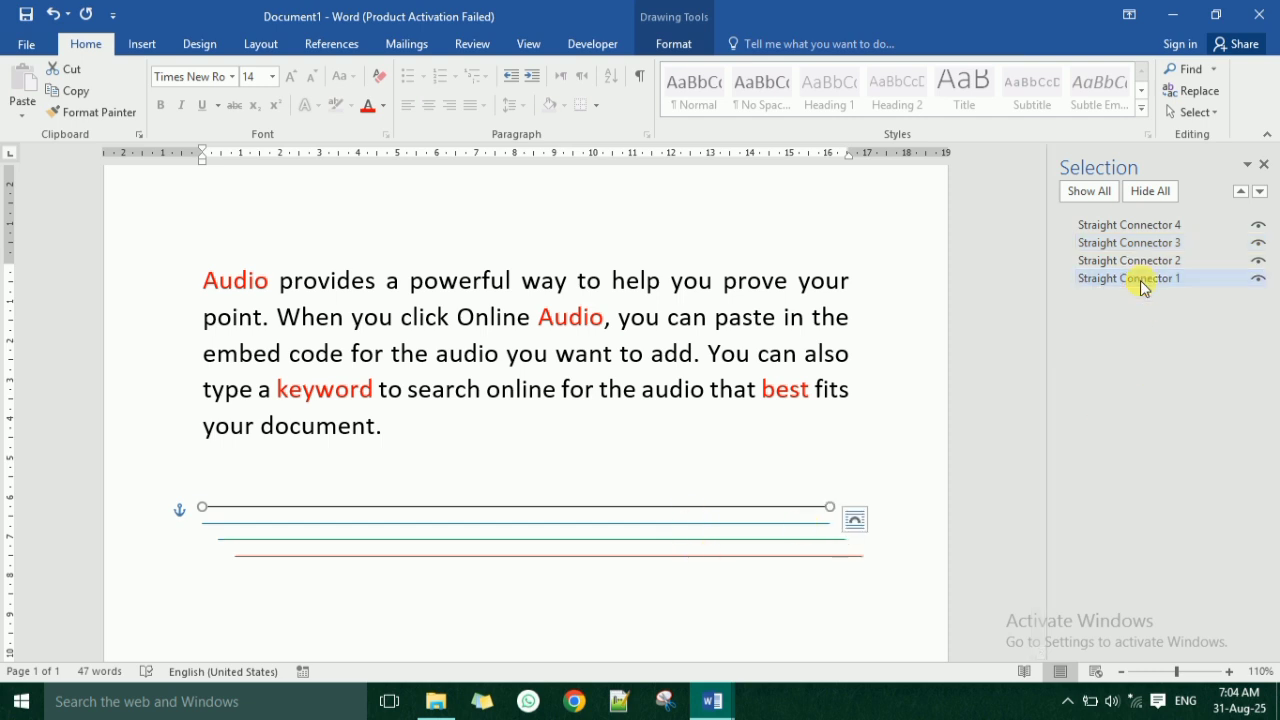
left_click(1189, 280)
left_click_drag(1214, 279, 1043, 277)
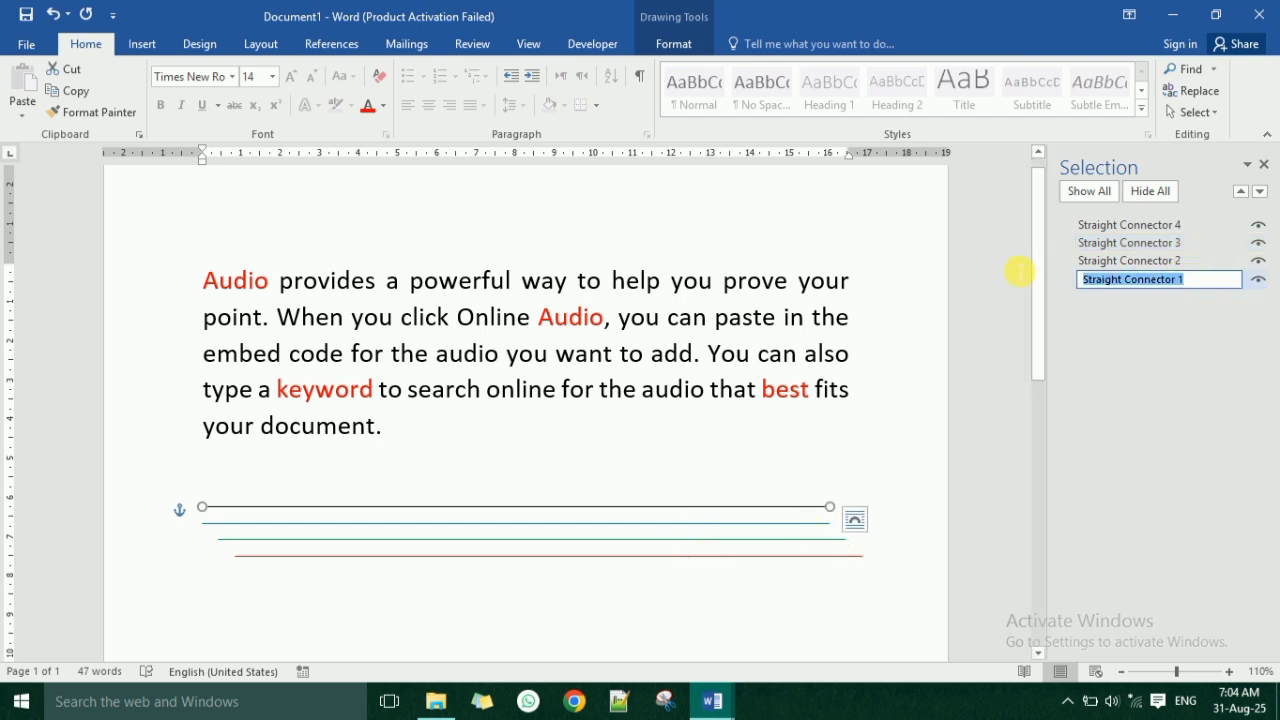
type("bl")
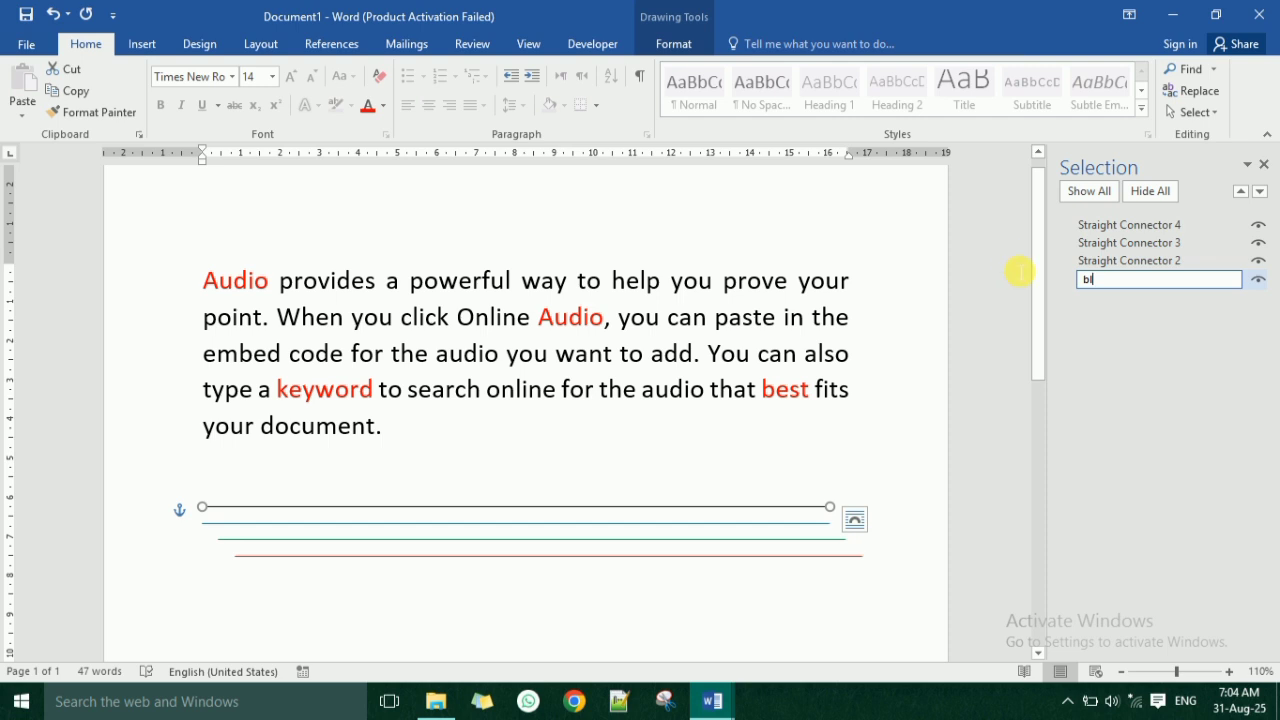
type("ACK")
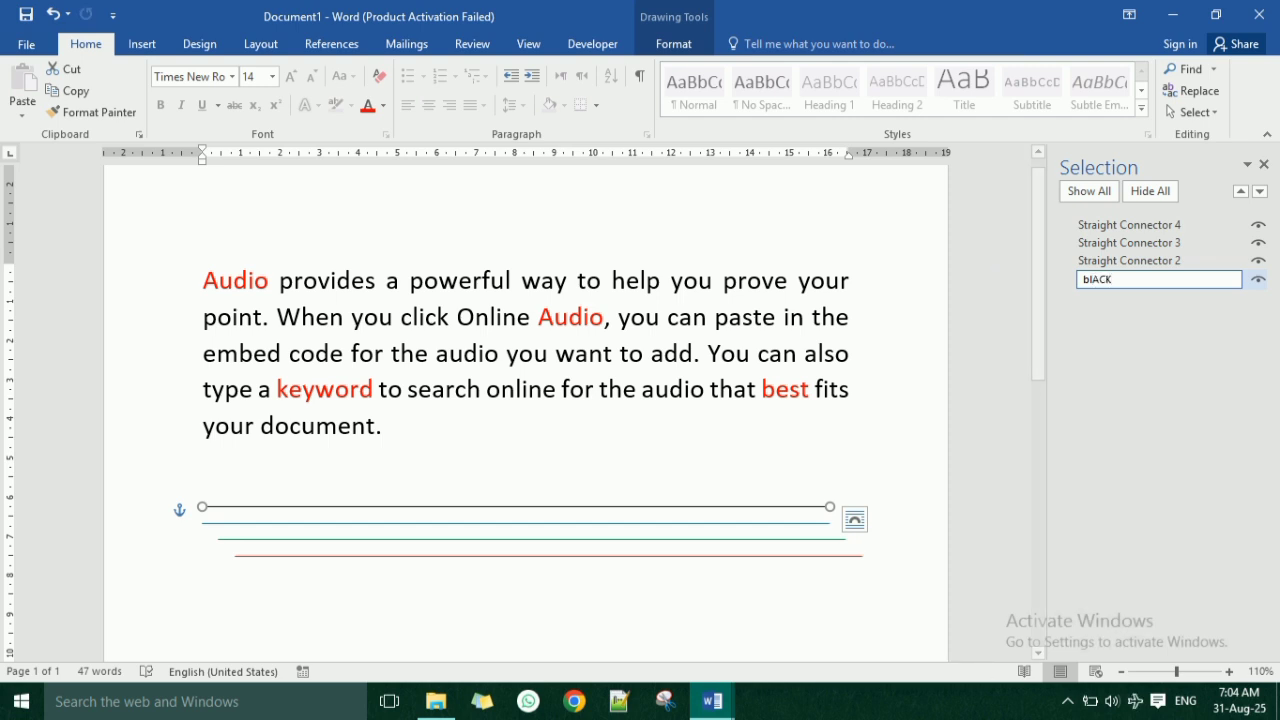
key("BackSpace")
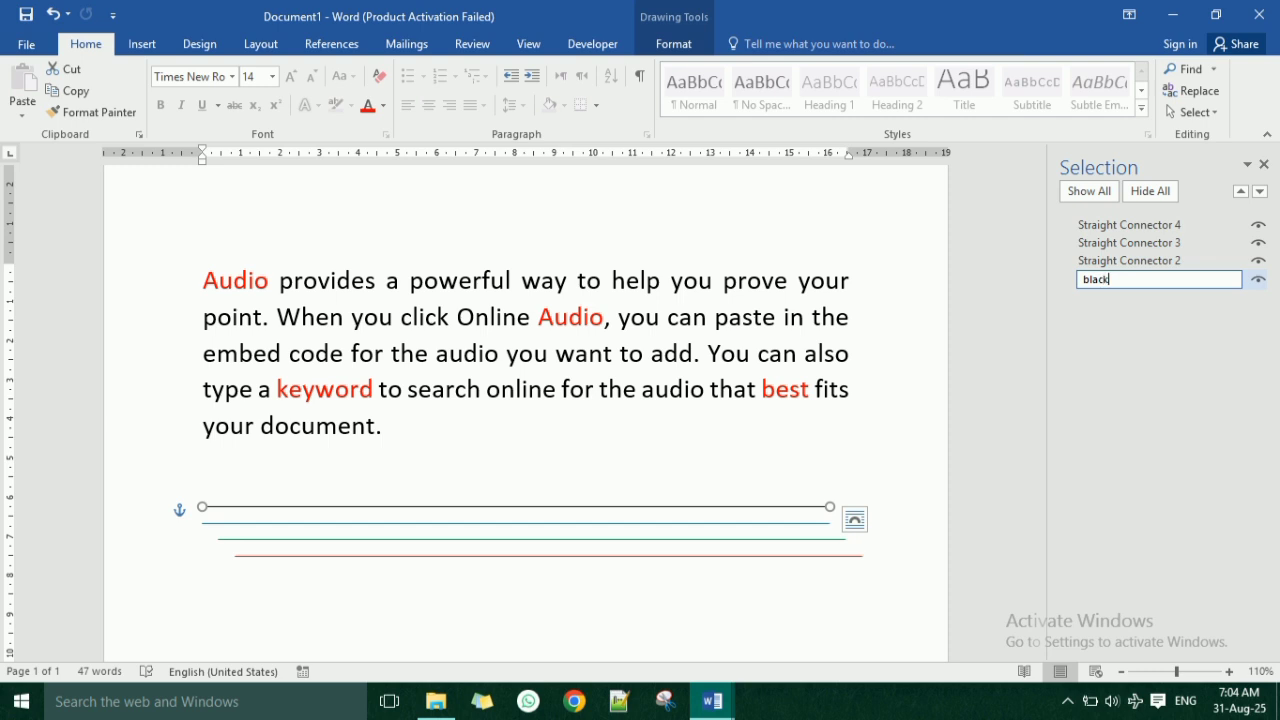
key("Return")
Rename the blue line's entry in the object list to "blue".
left_click(1096, 260)
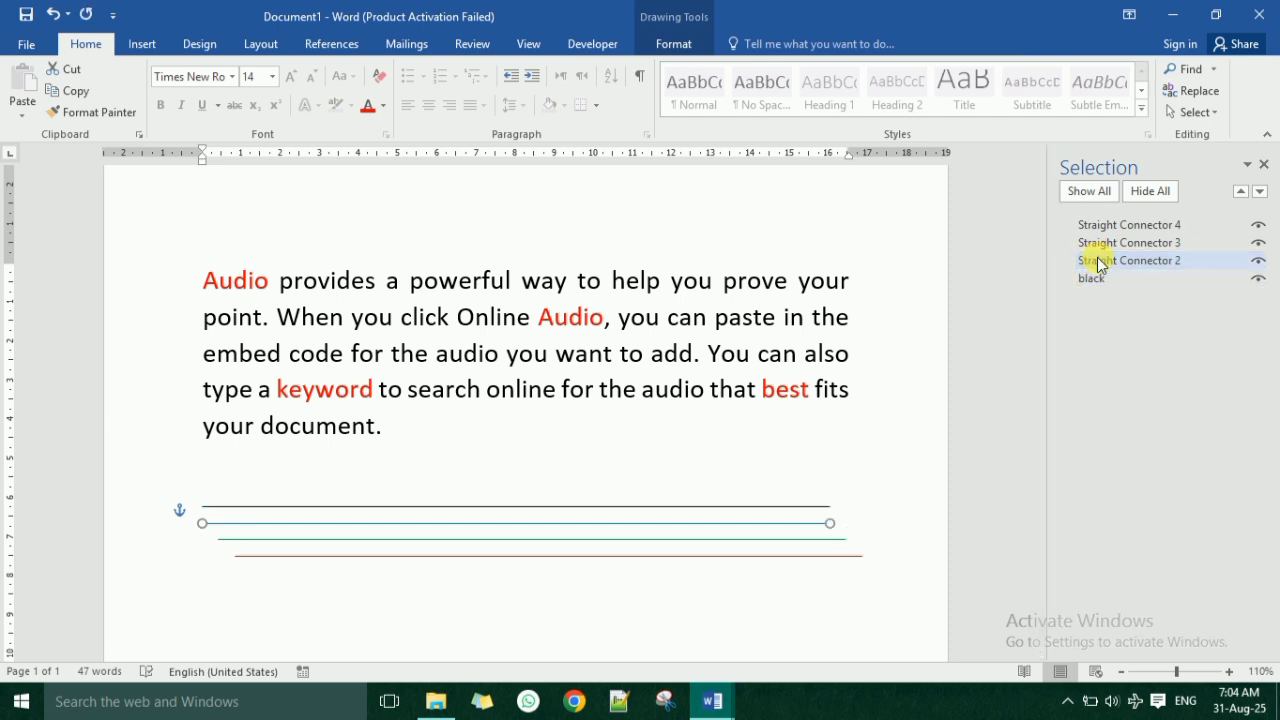
left_click(1098, 261)
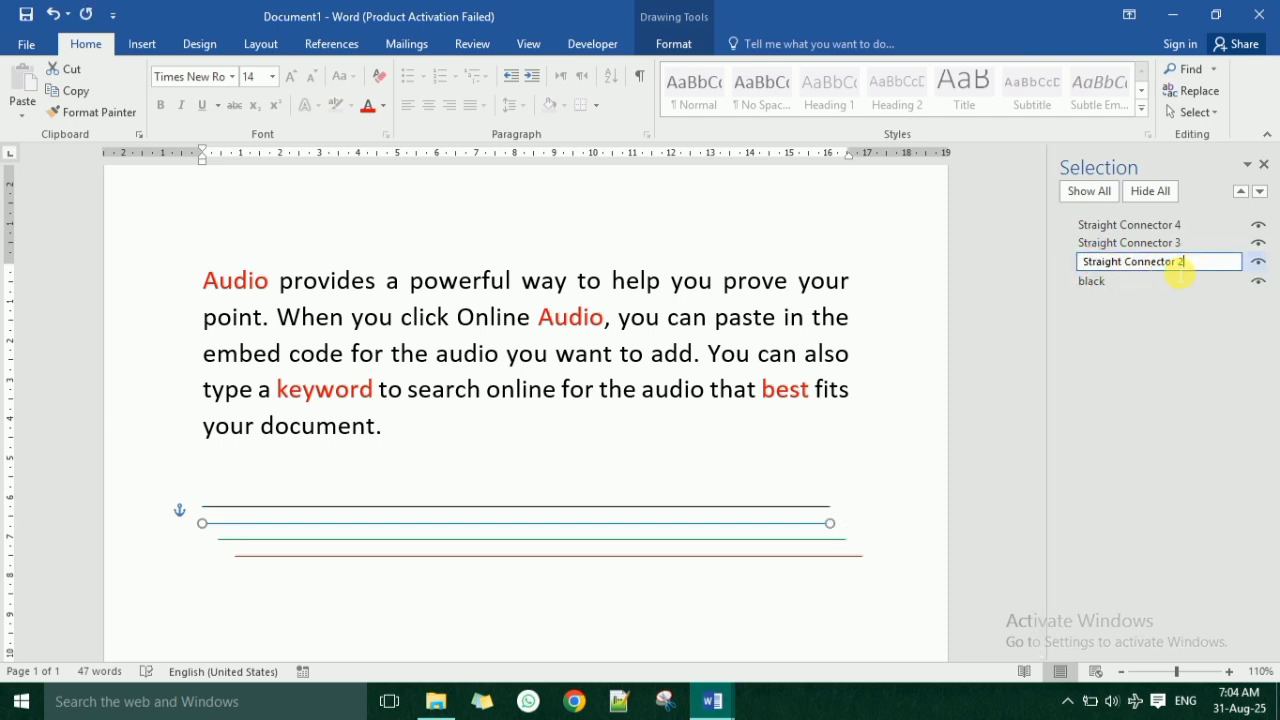
type("blue")
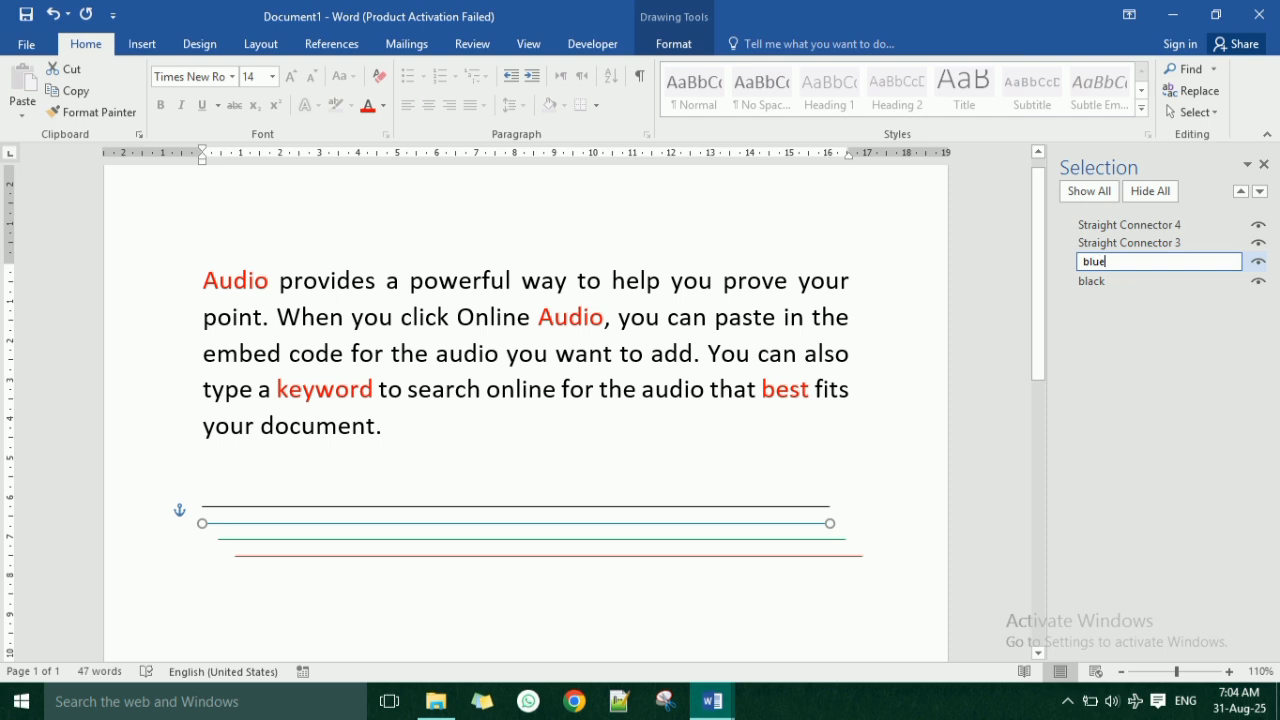
key("Return")
Rename the green line's entry in the object list to "green".
left_click(1191, 243)
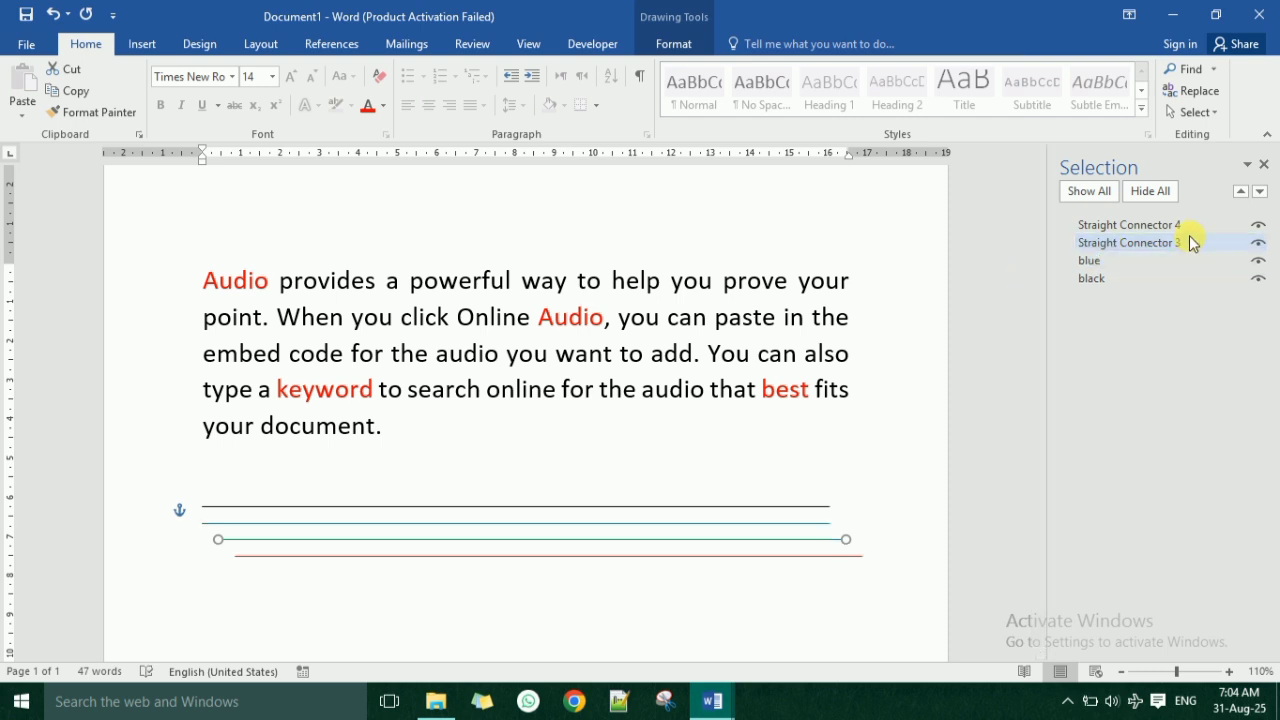
left_click(1194, 244)
left_click_drag(1197, 254, 1089, 249)
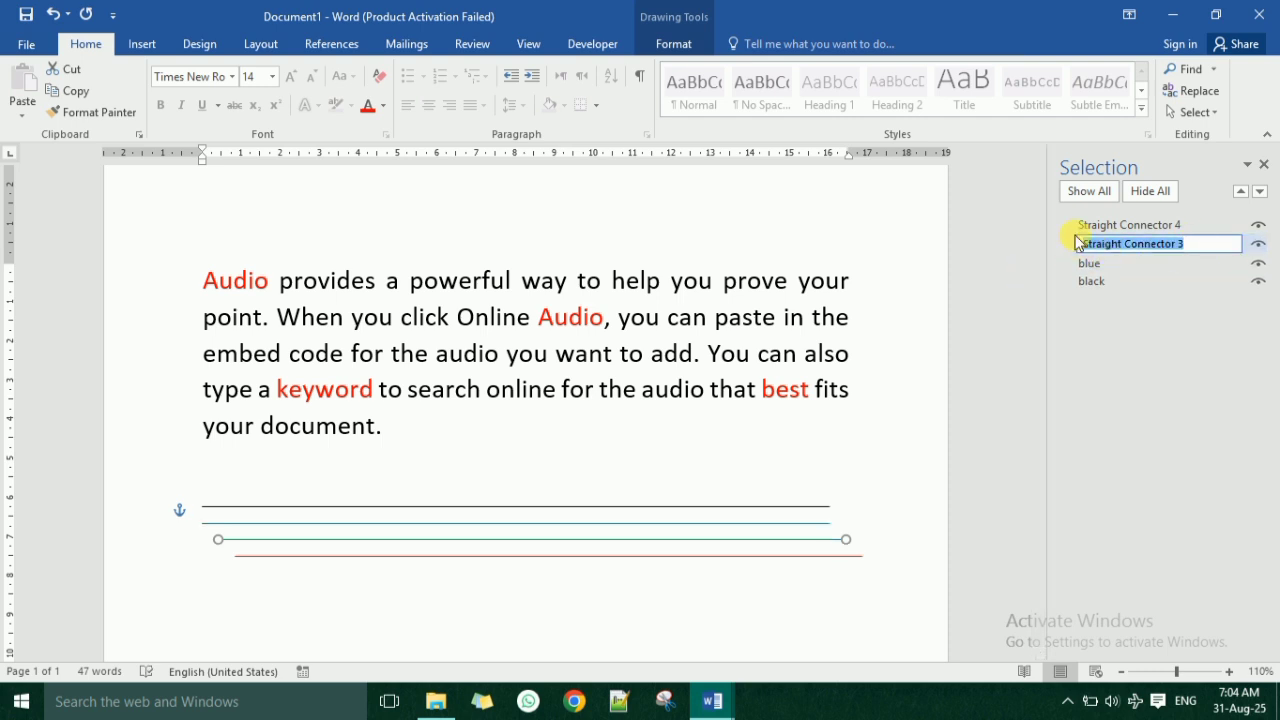
type("green")
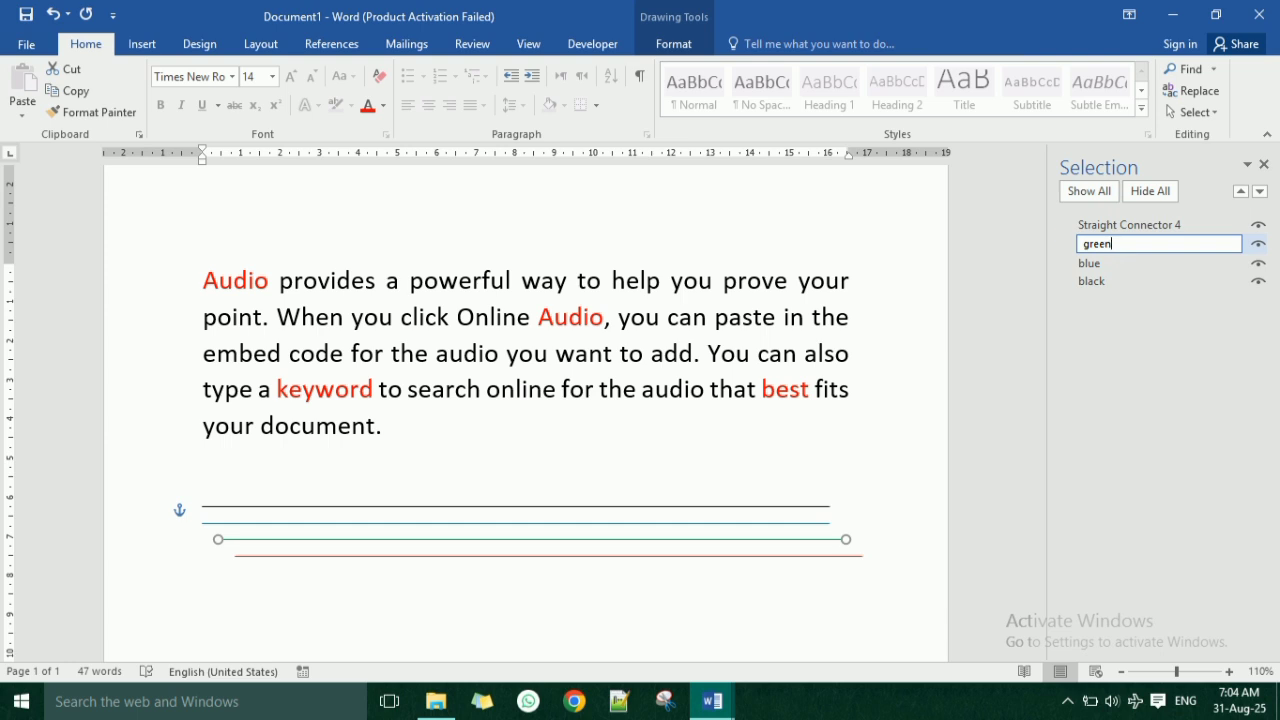
left_click(1078, 242)
Rename the red line's entry in the object list to "red".
left_click(1090, 226)
left_click(1163, 229)
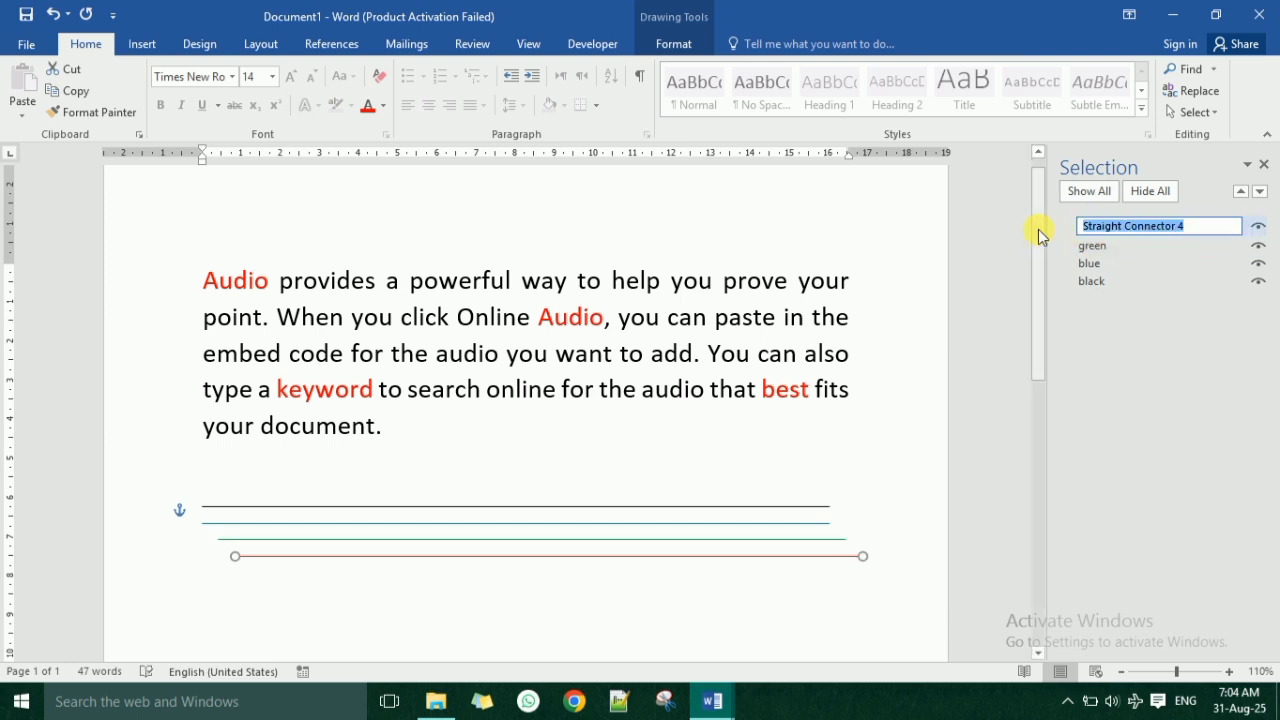
type("red")
key("Return")
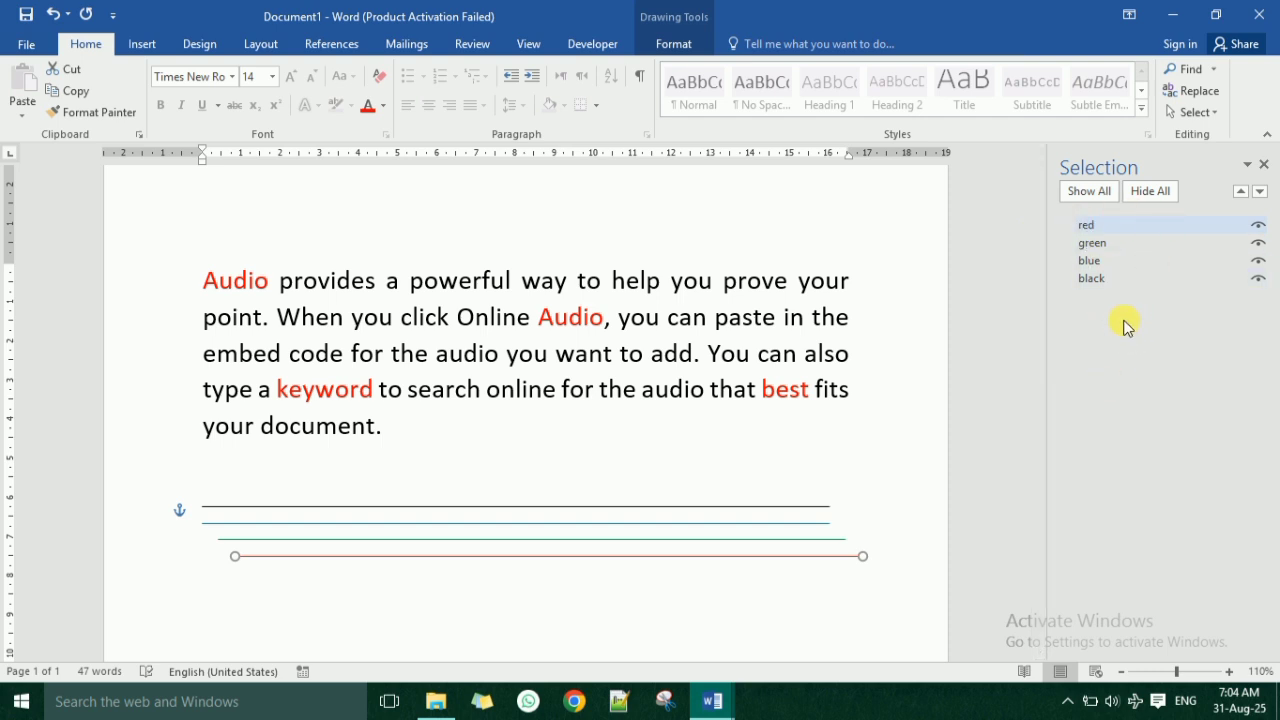
Deselect the red line and select the green, blue and black lines in turn by their new names.
left_click(540, 580)
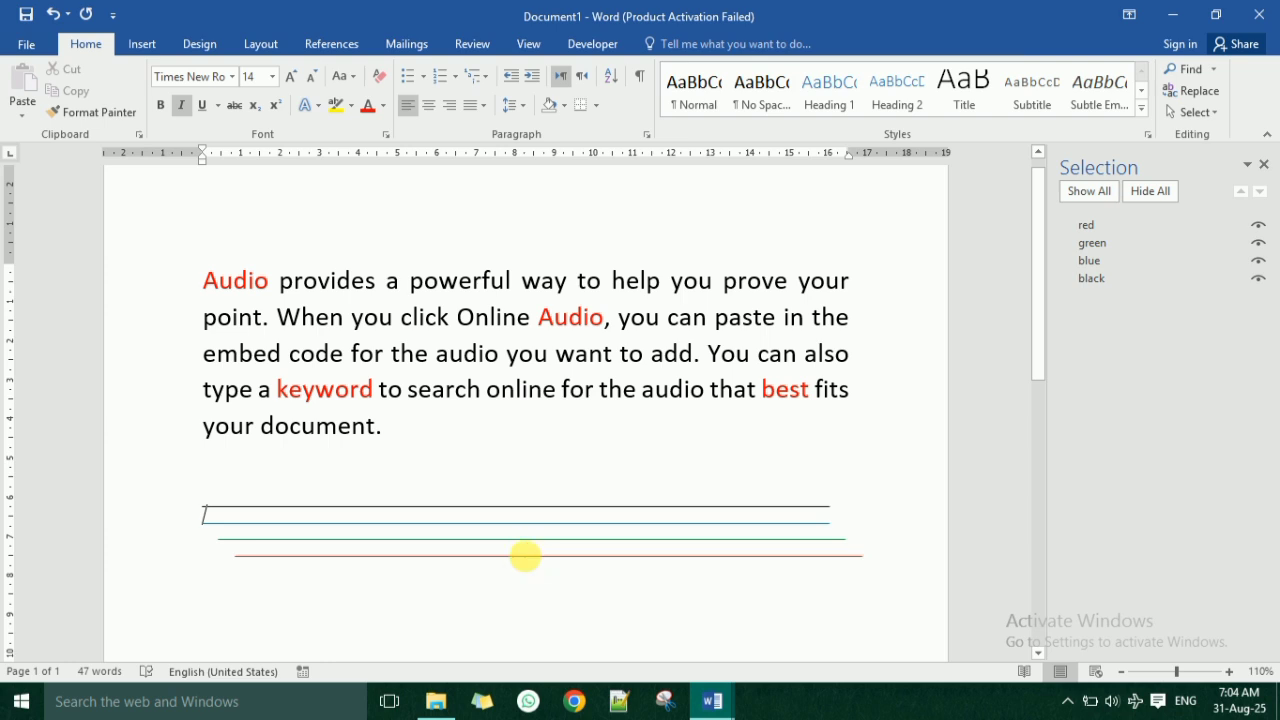
left_click(525, 556)
left_click(472, 547)
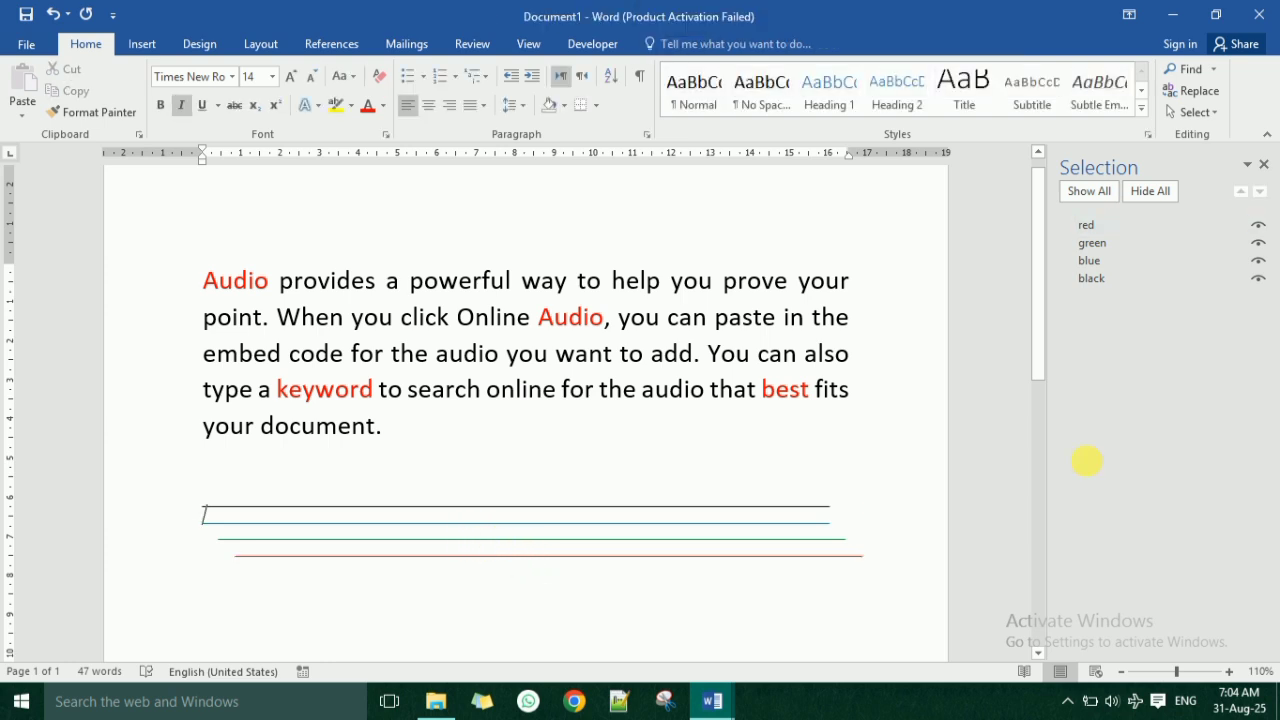
left_click(1122, 244)
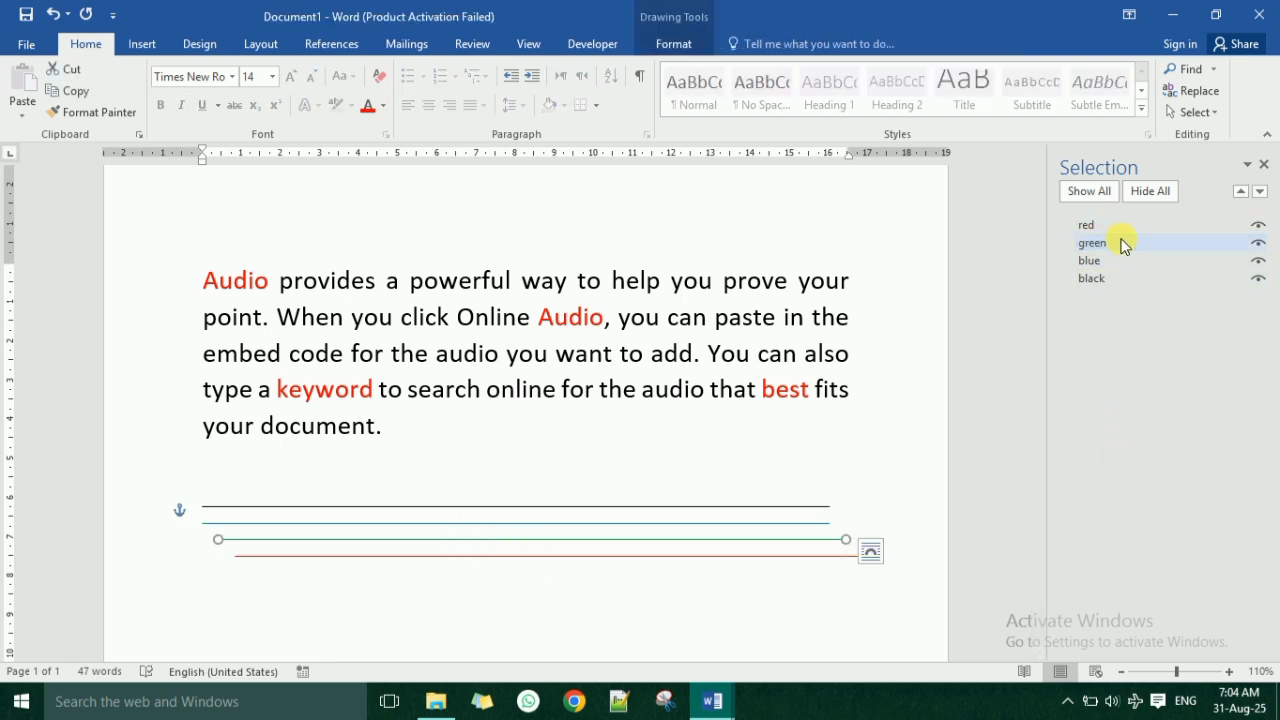
left_click(1095, 262)
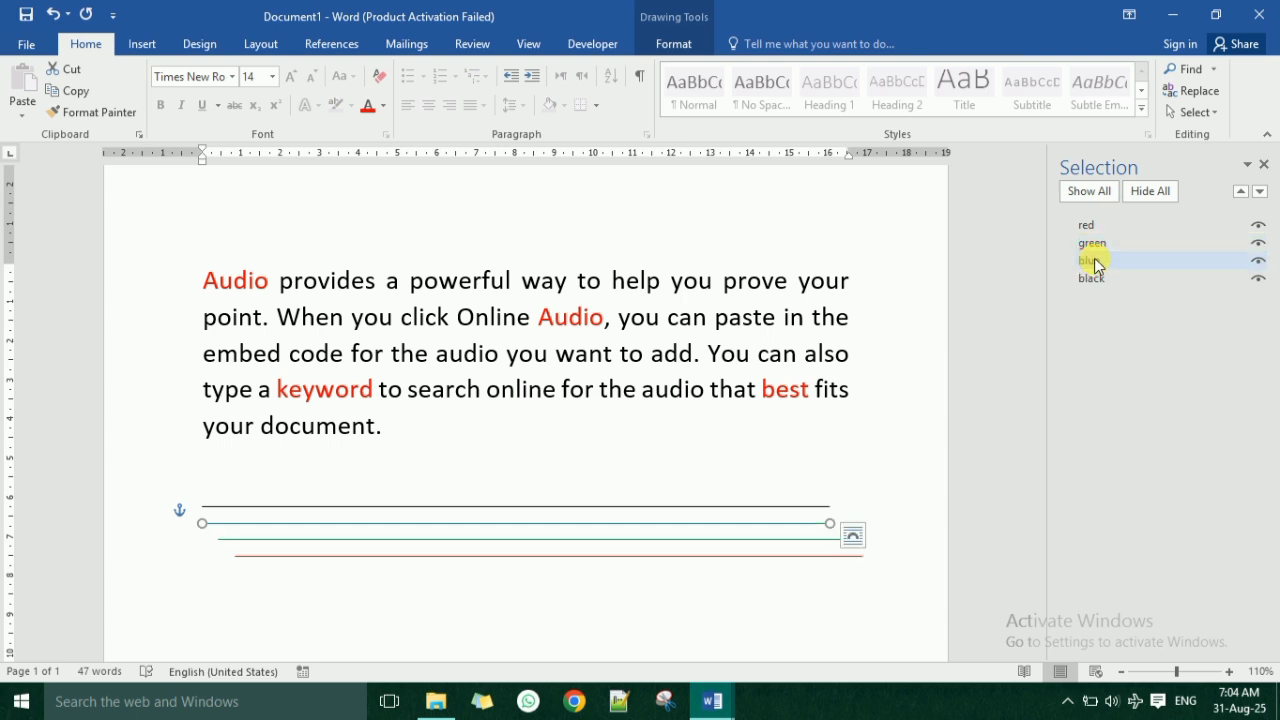
left_click(1095, 278)
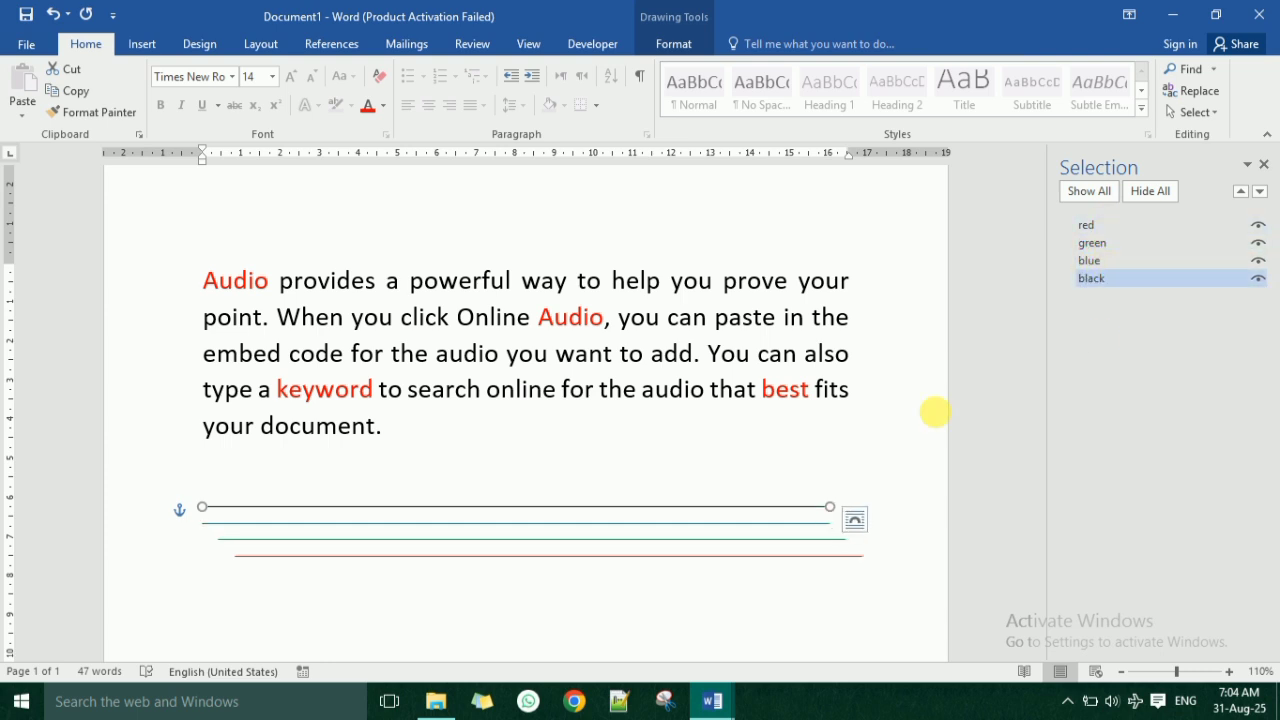
Toggle the red line's visibility, ending with the red, green and black lines hidden.
left_click(1258, 228)
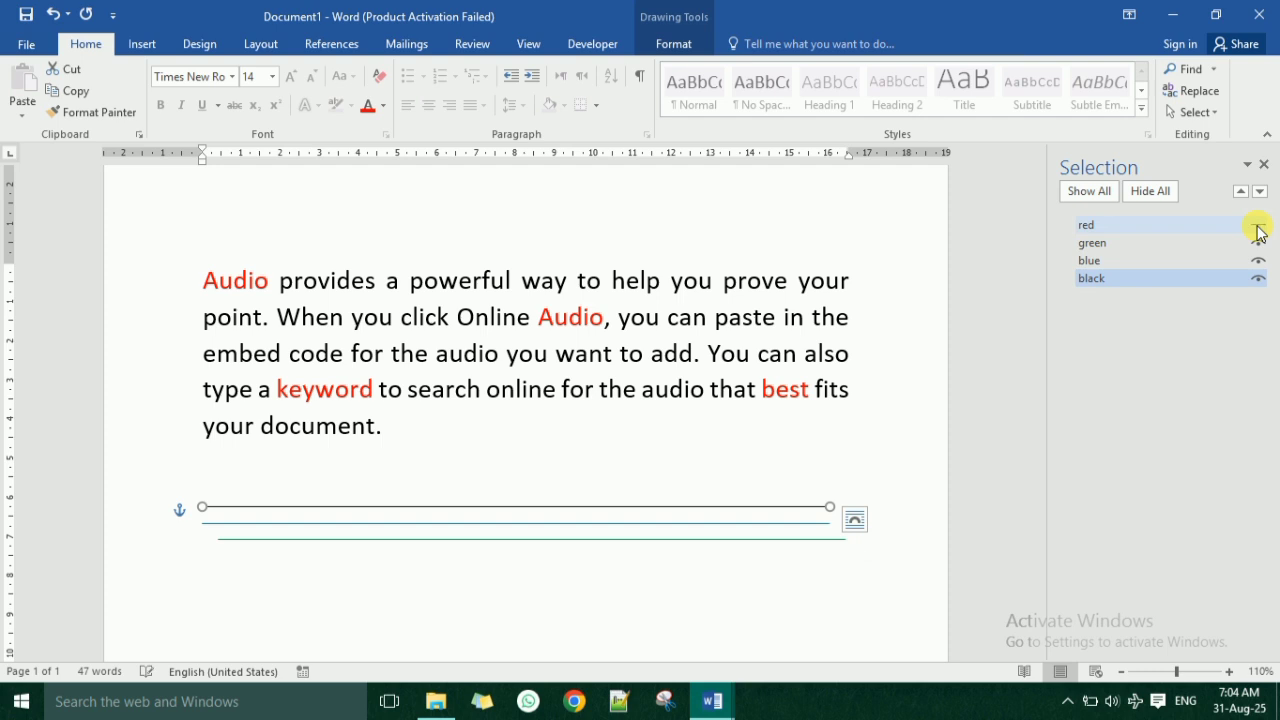
left_click(1258, 228)
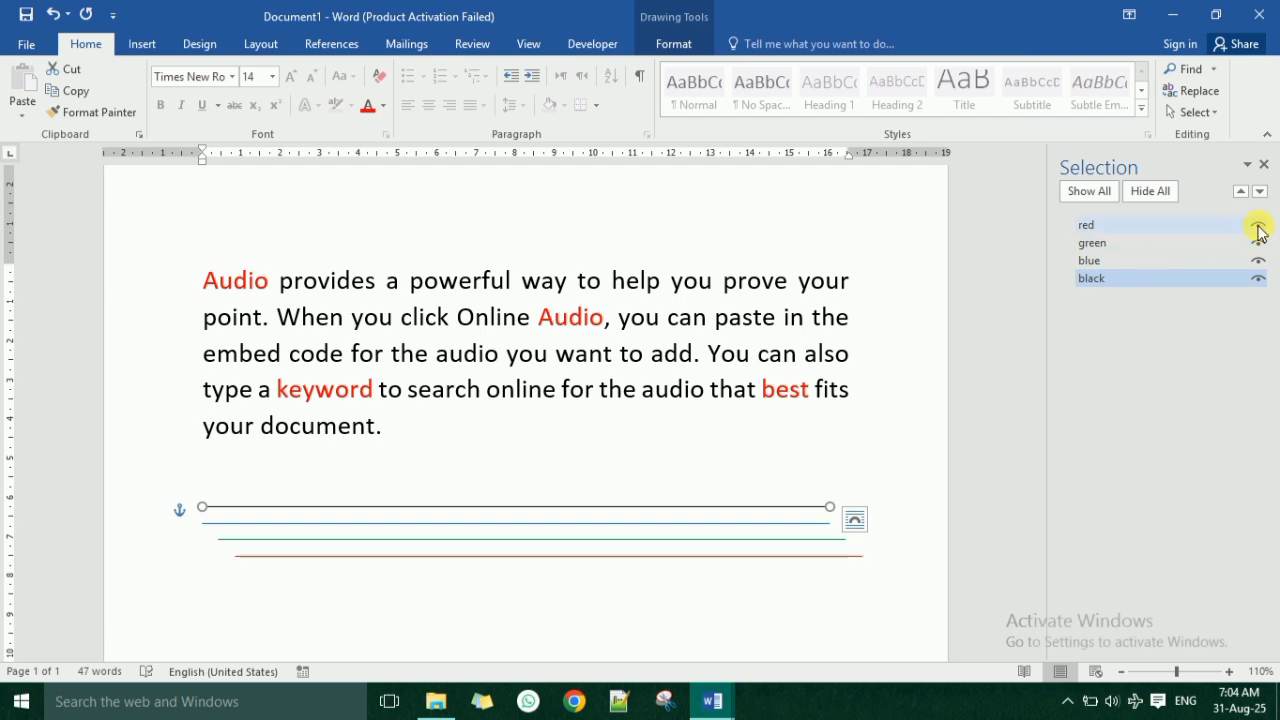
left_click(1258, 229)
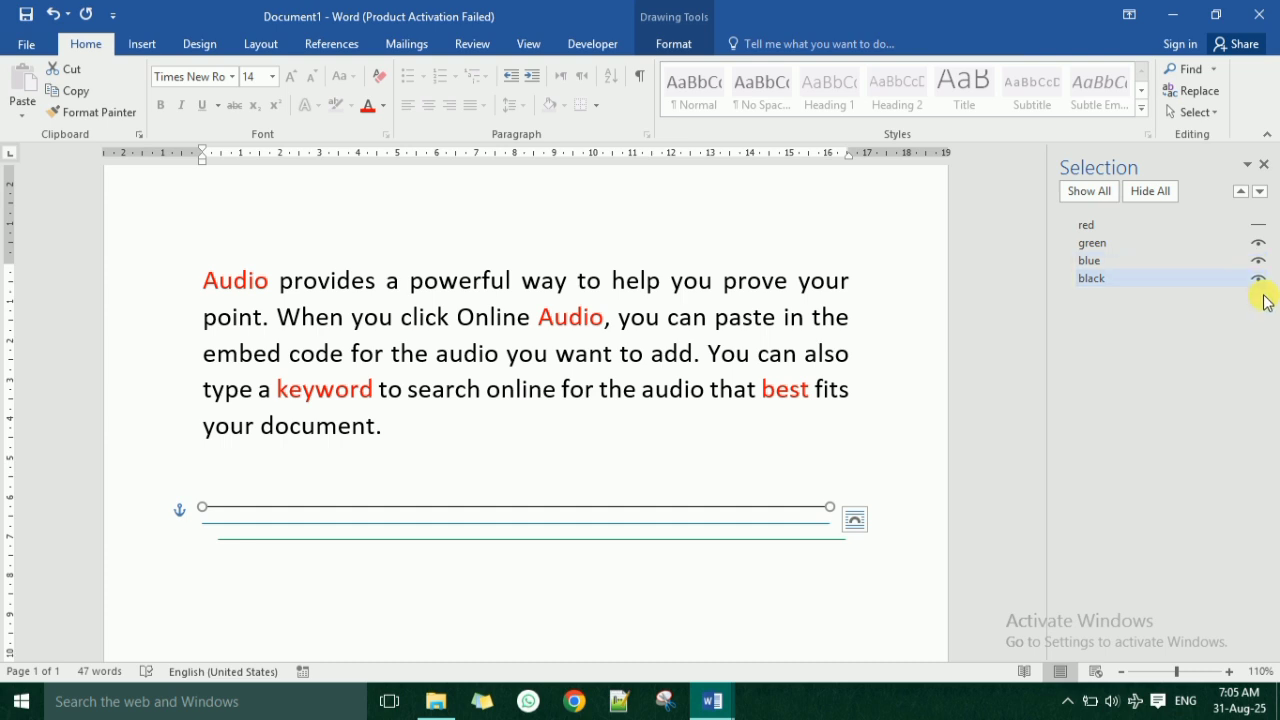
left_click(1258, 245)
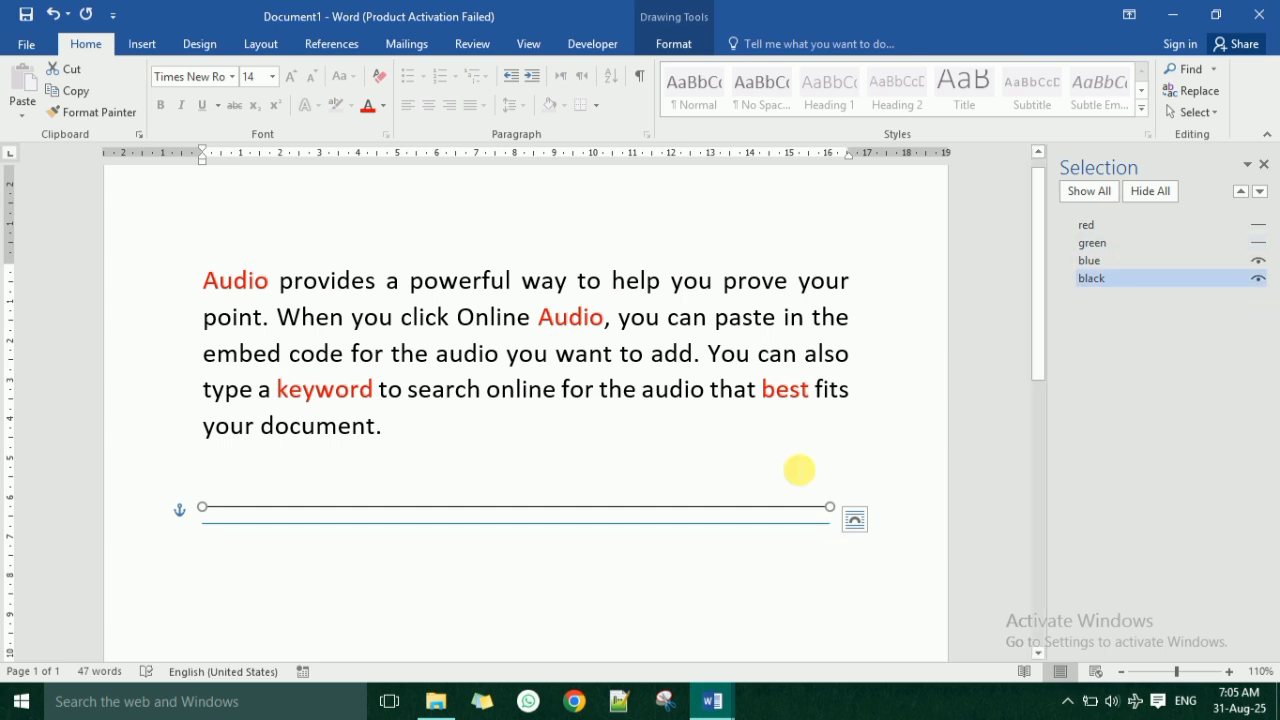
left_click(1258, 280)
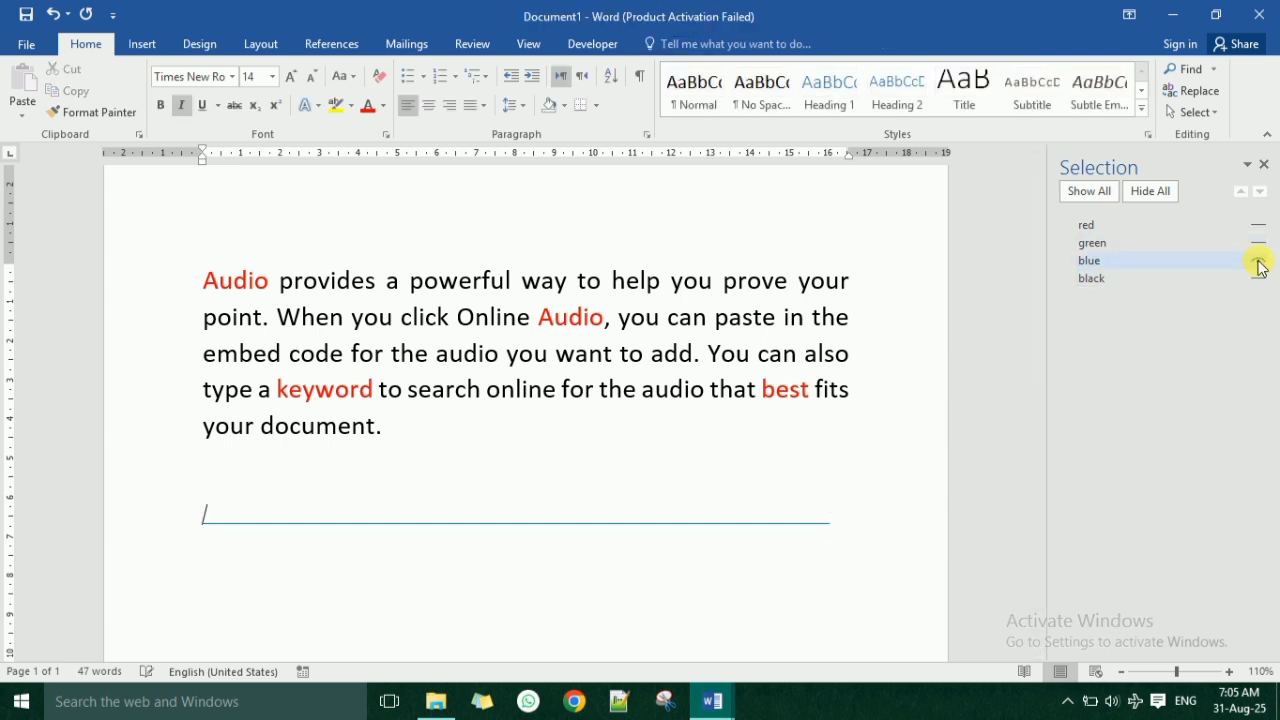
Hide the blue line so that every line is hidden, and show all the lines again.
left_click(1258, 262)
left_click(1146, 196)
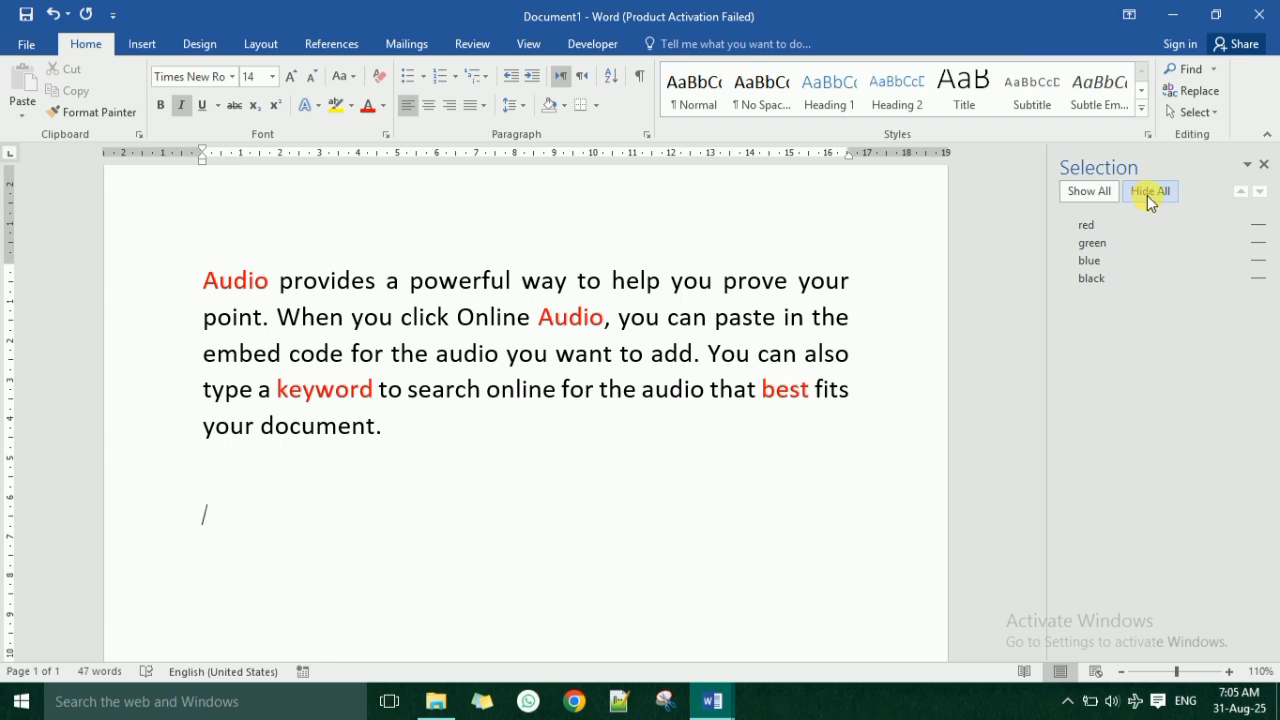
left_click(1092, 192)
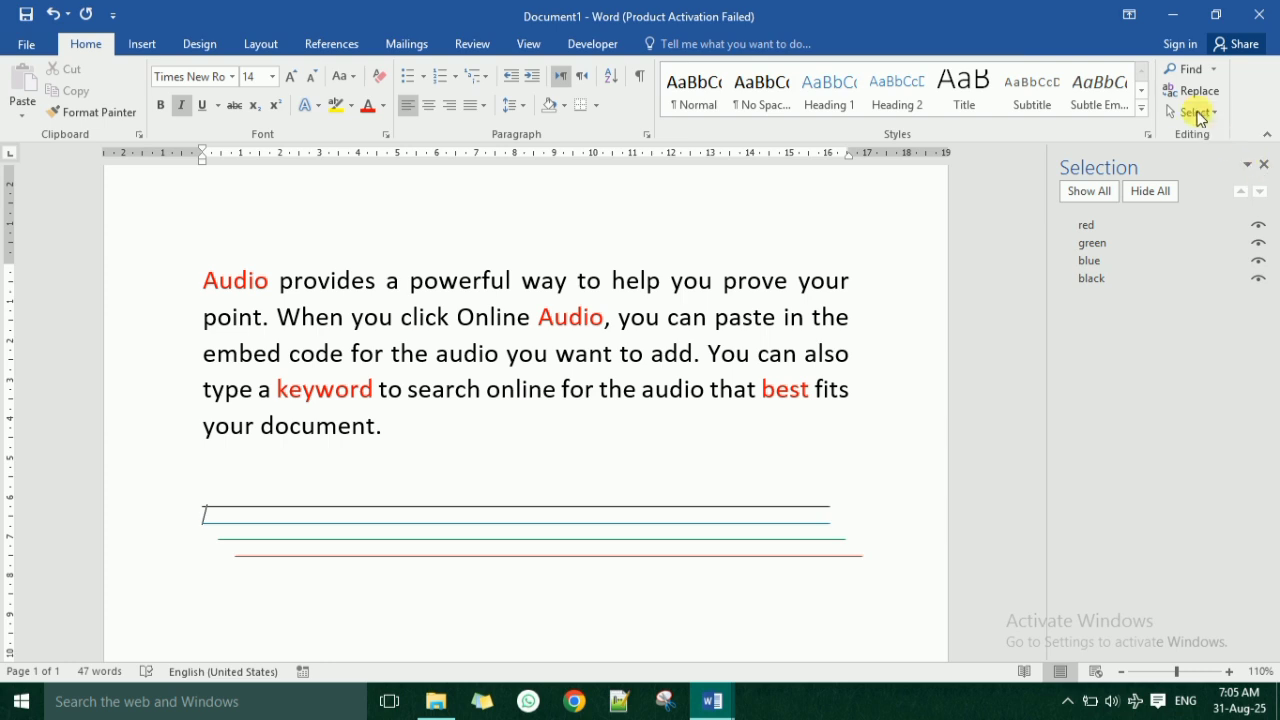
Select all the text and lines in the document, clear the selection, and select everything again.
left_click(1193, 112)
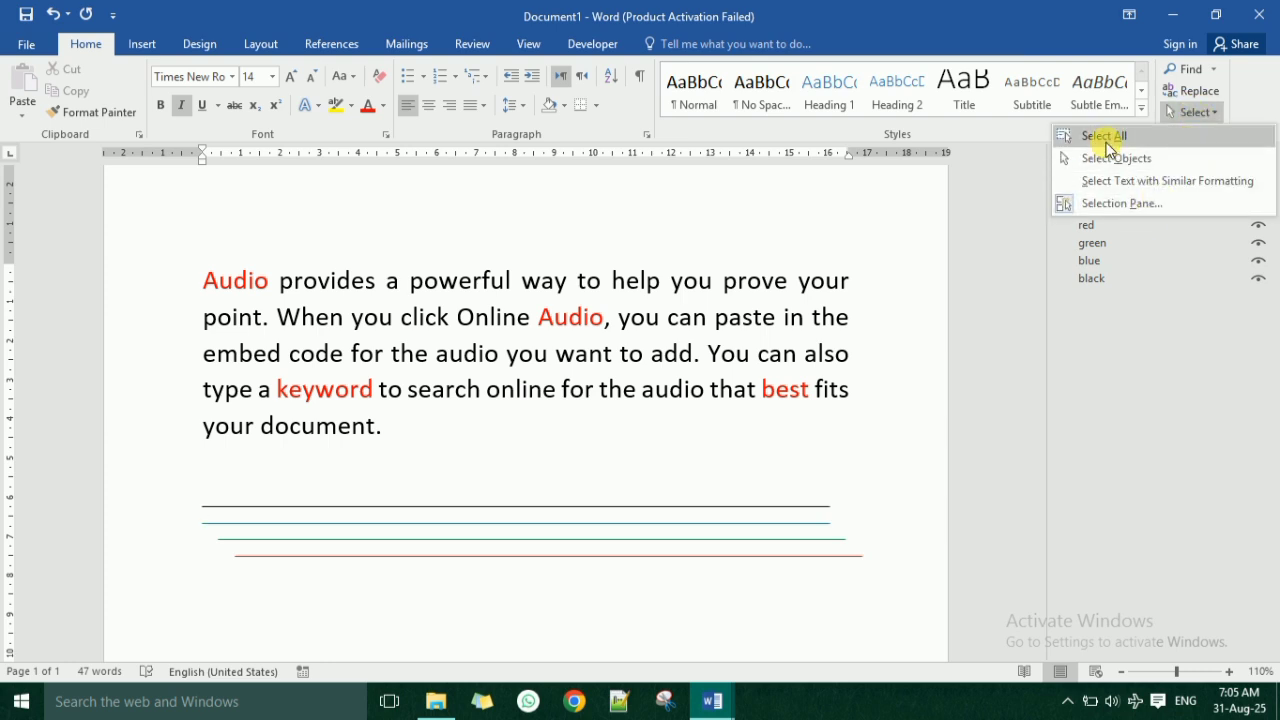
left_click(1104, 136)
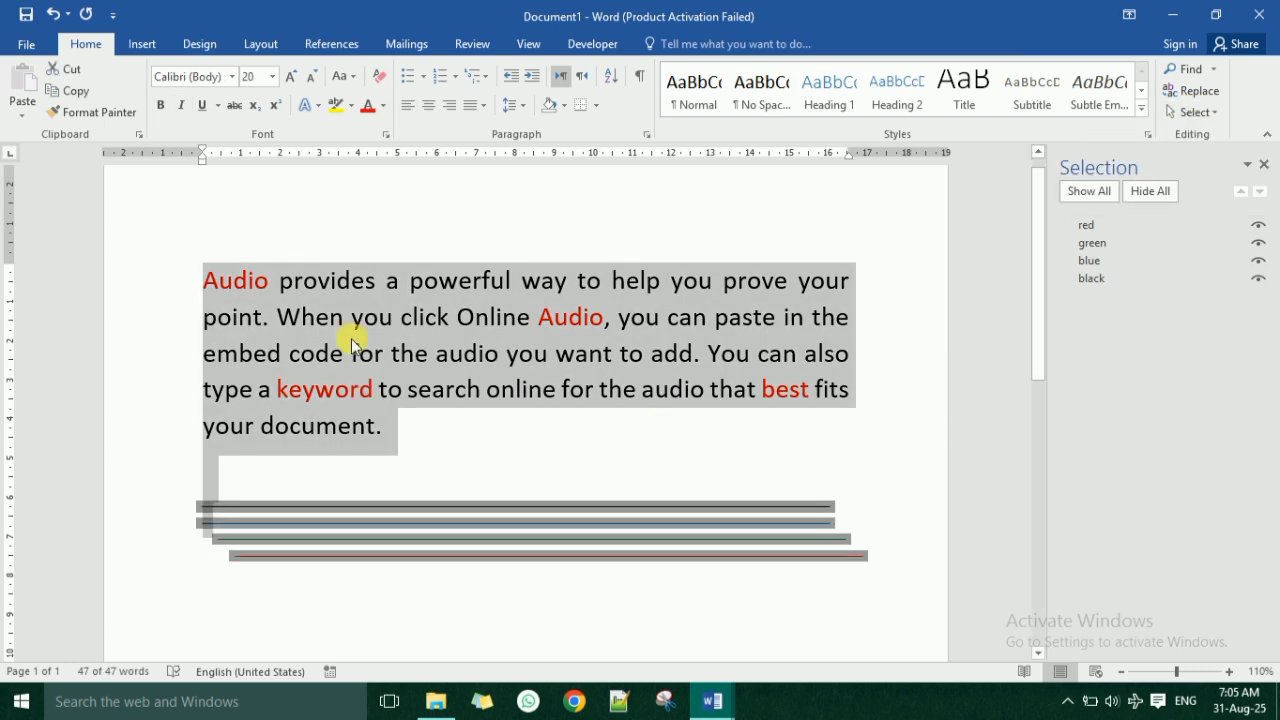
left_click(463, 426)
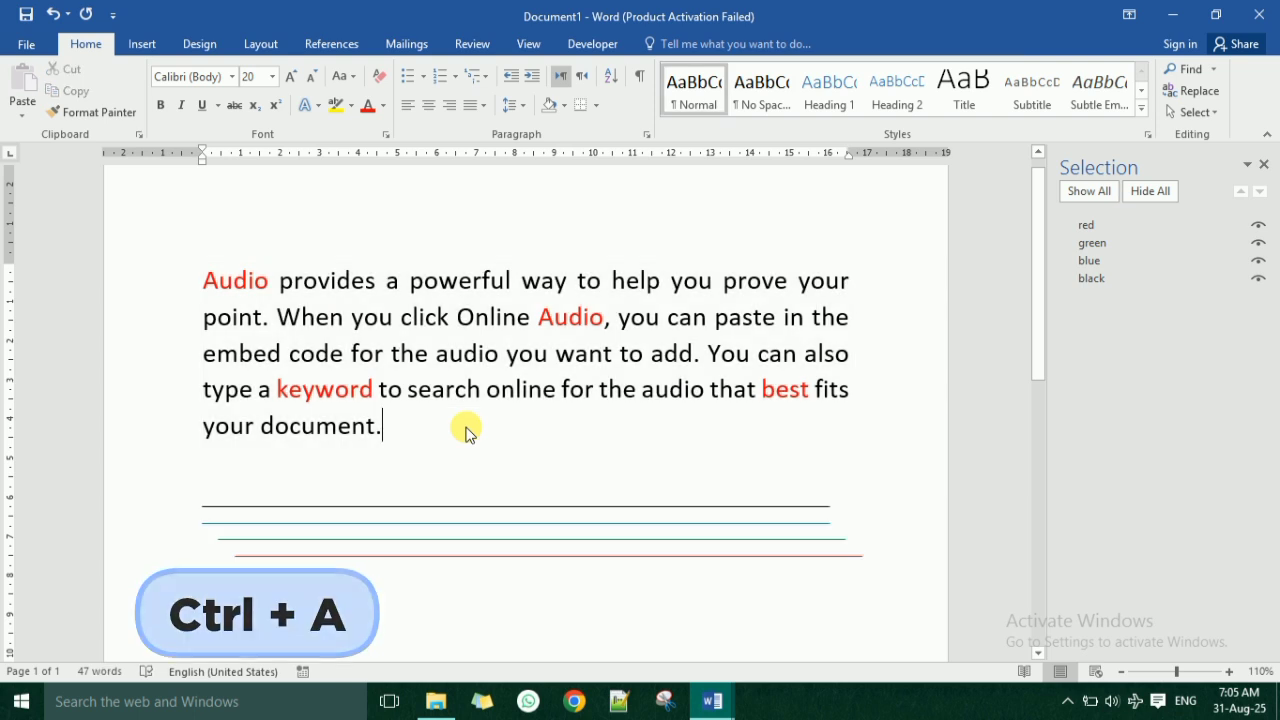
key("ctrl+a")
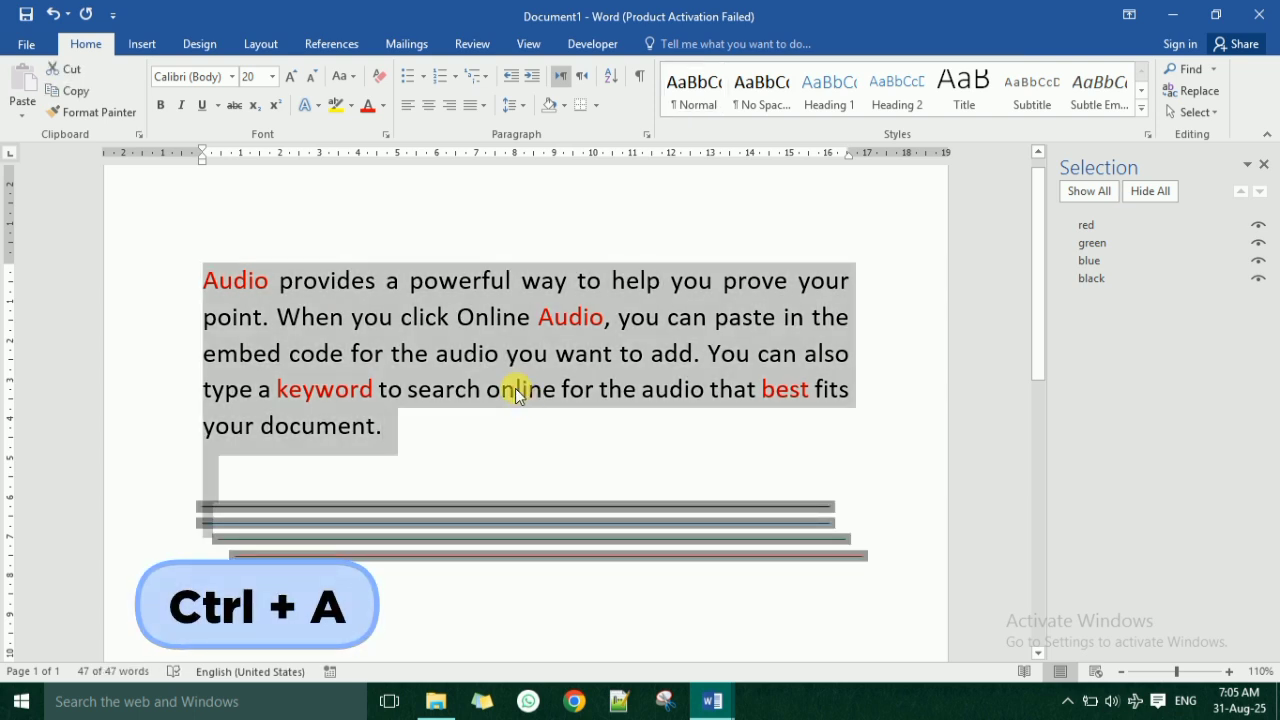
Close the Selection Pane and return to the document page.
left_click(1264, 165)
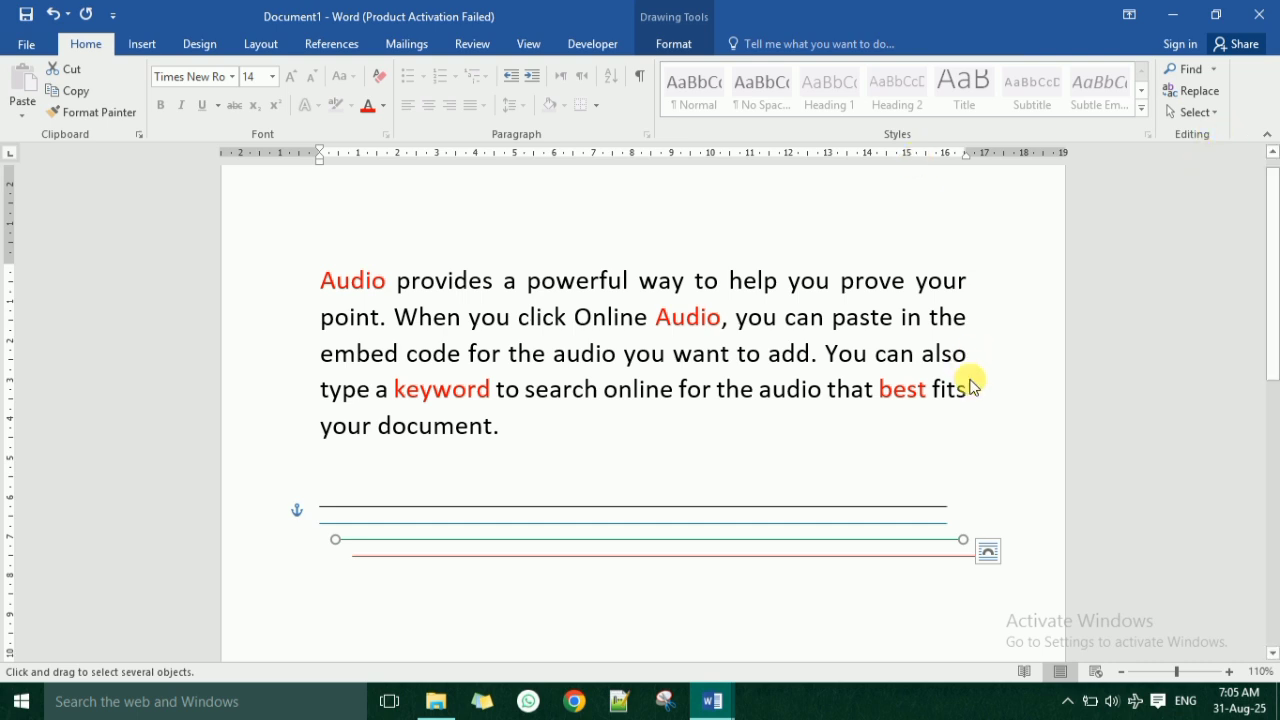
left_click(670, 464)
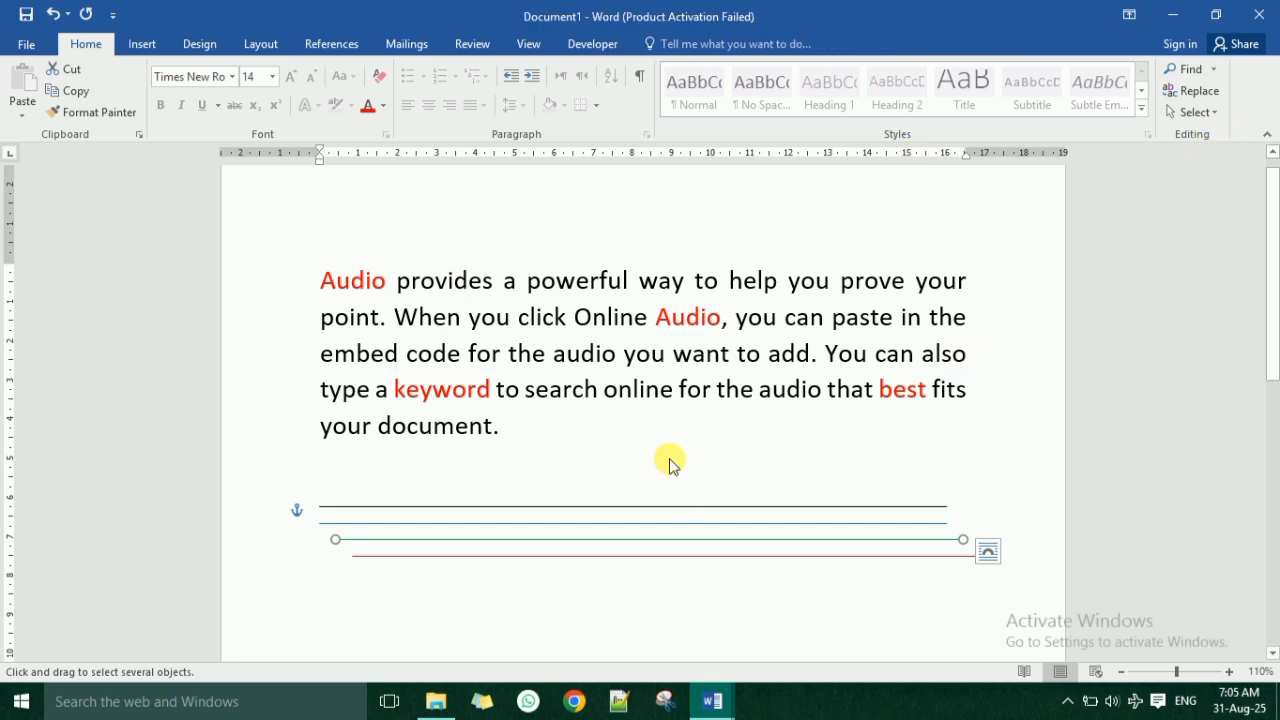
left_click(140, 45)
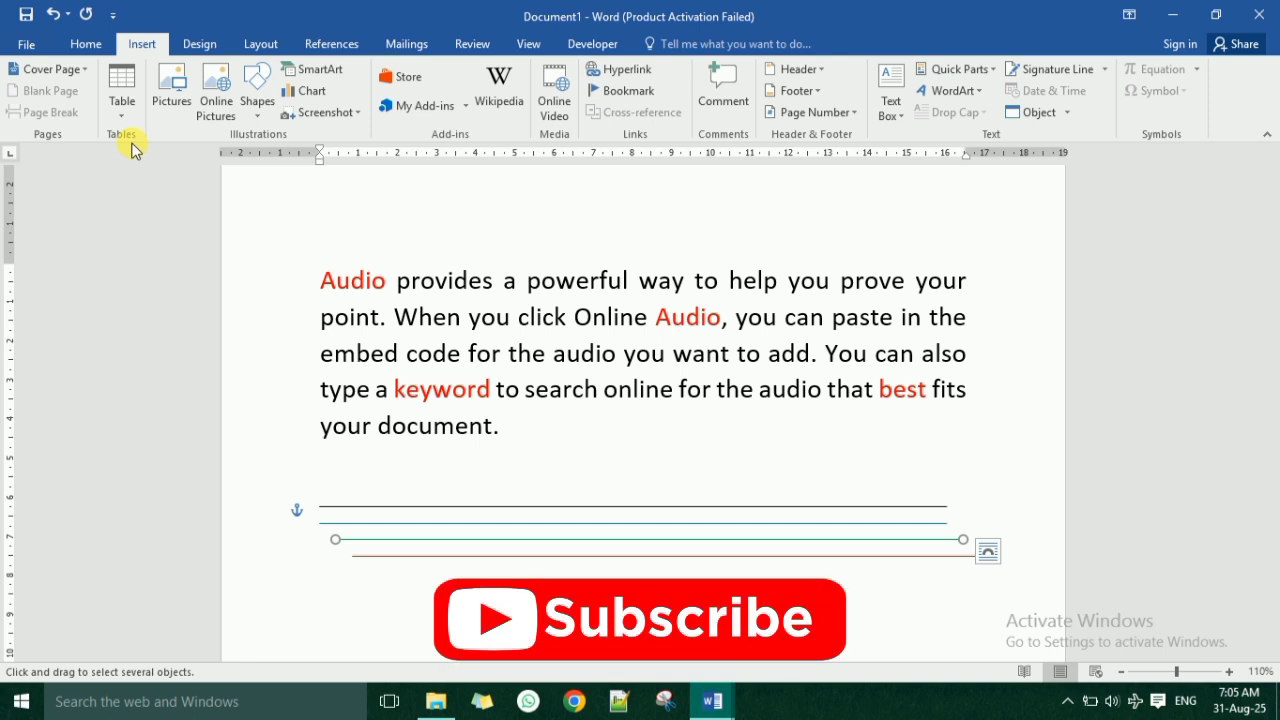
left_click(1067, 701)
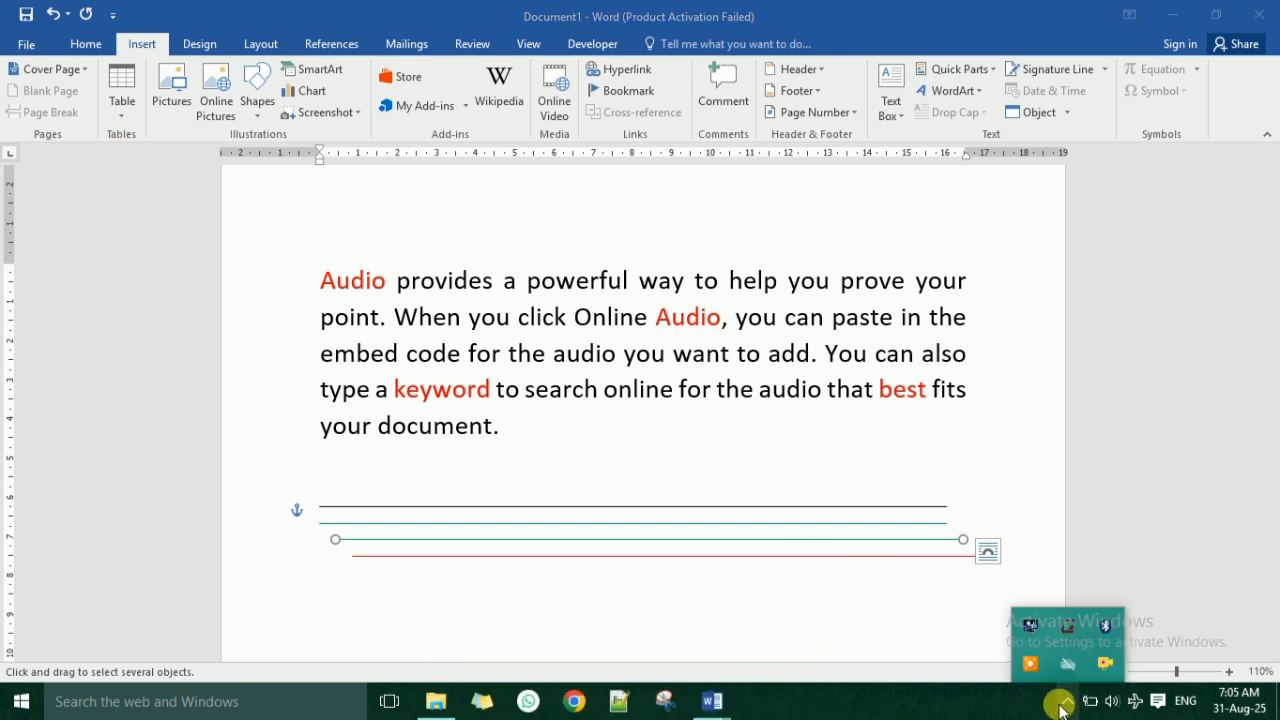